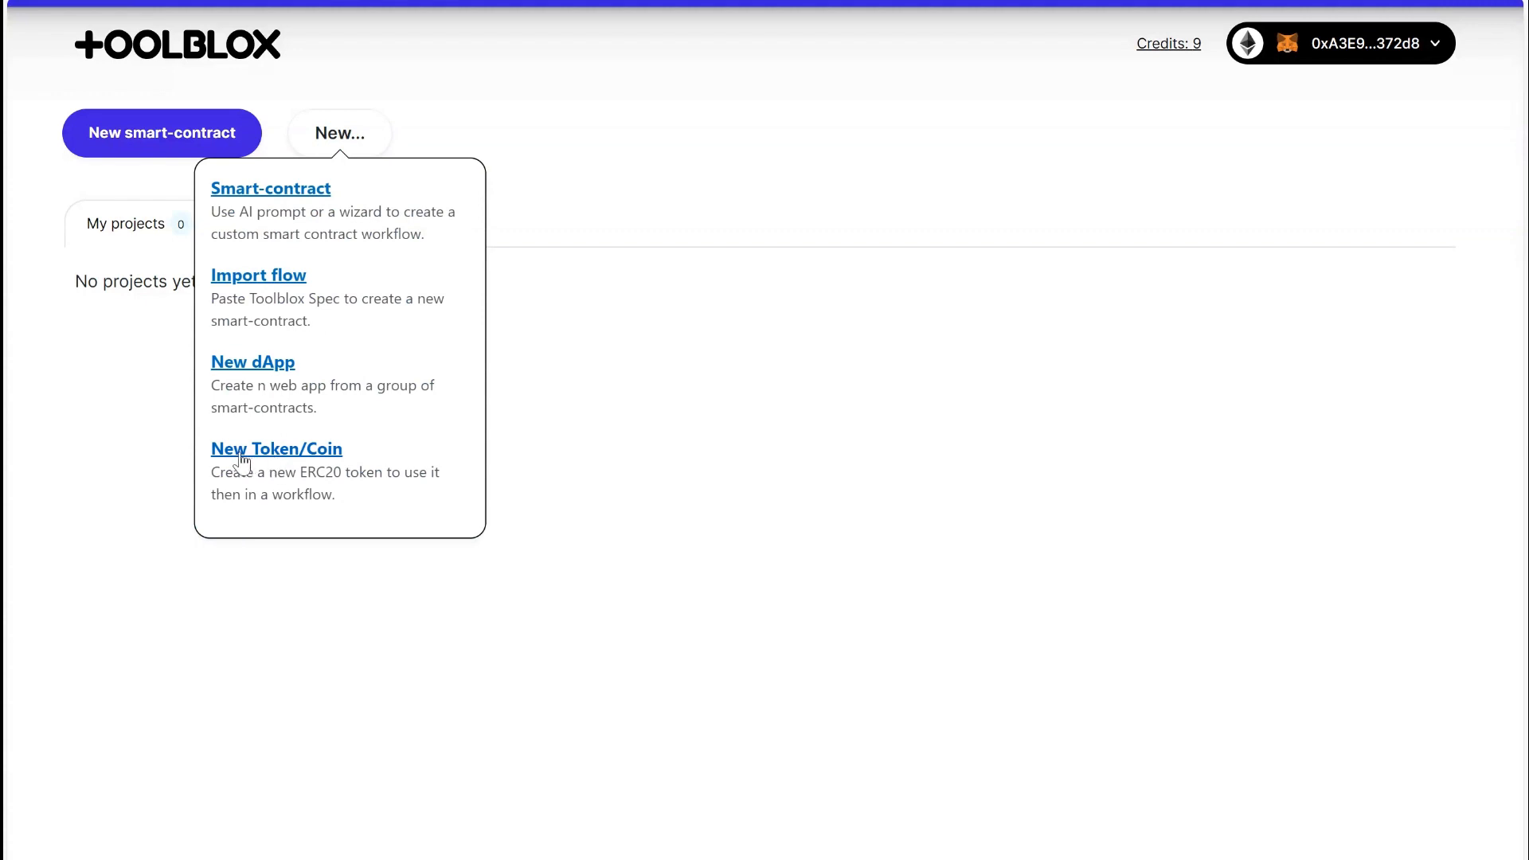
Create a new token named MYTOKEN with the symbol MYTKN.
left_click(236, 453)
left_click(257, 195)
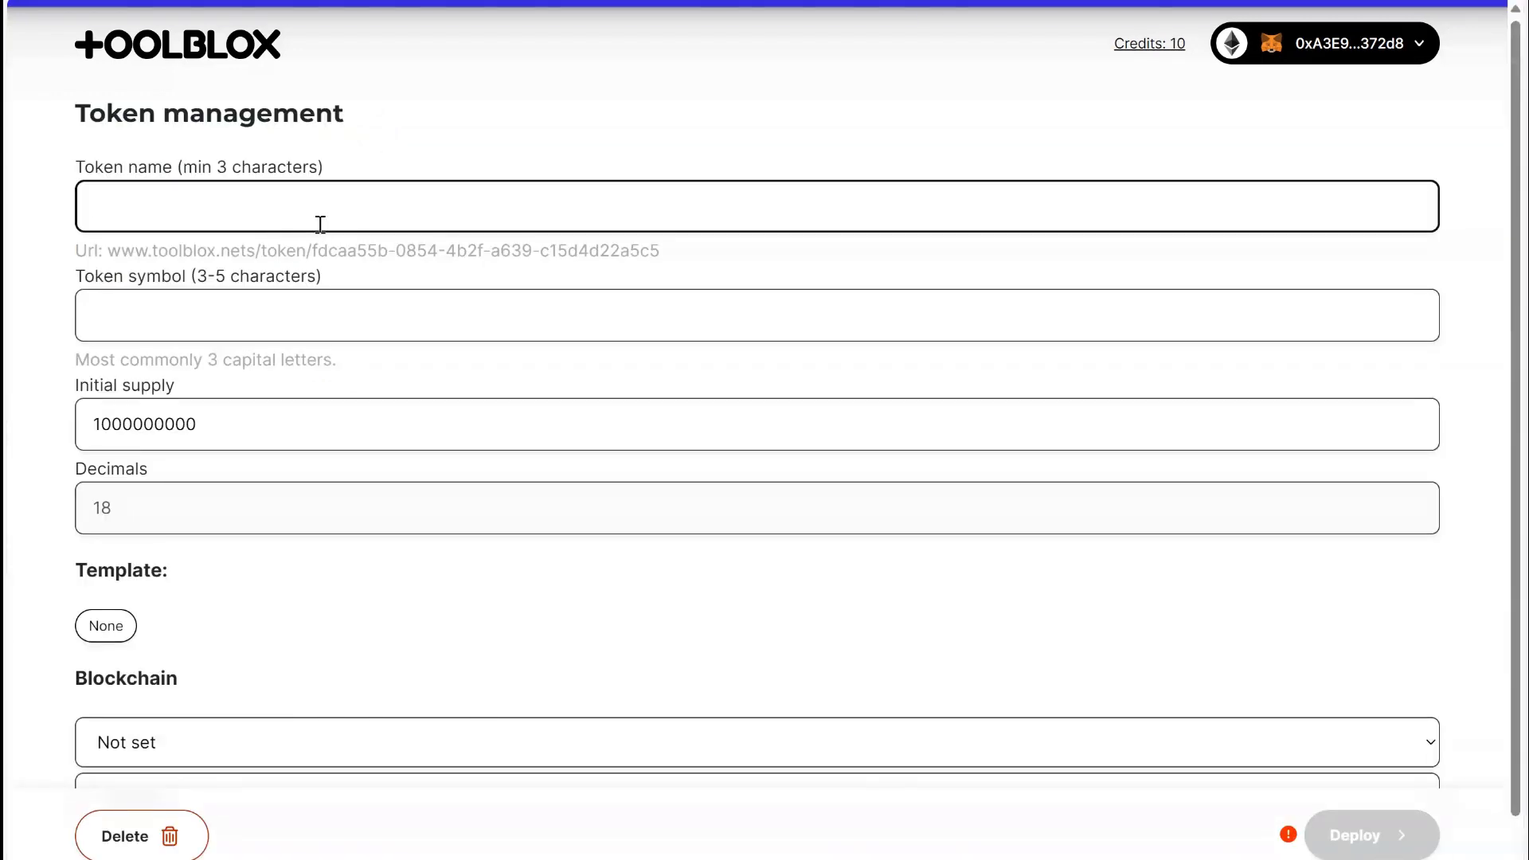
type("MYTOKEN")
left_click(283, 311)
type("MYT")
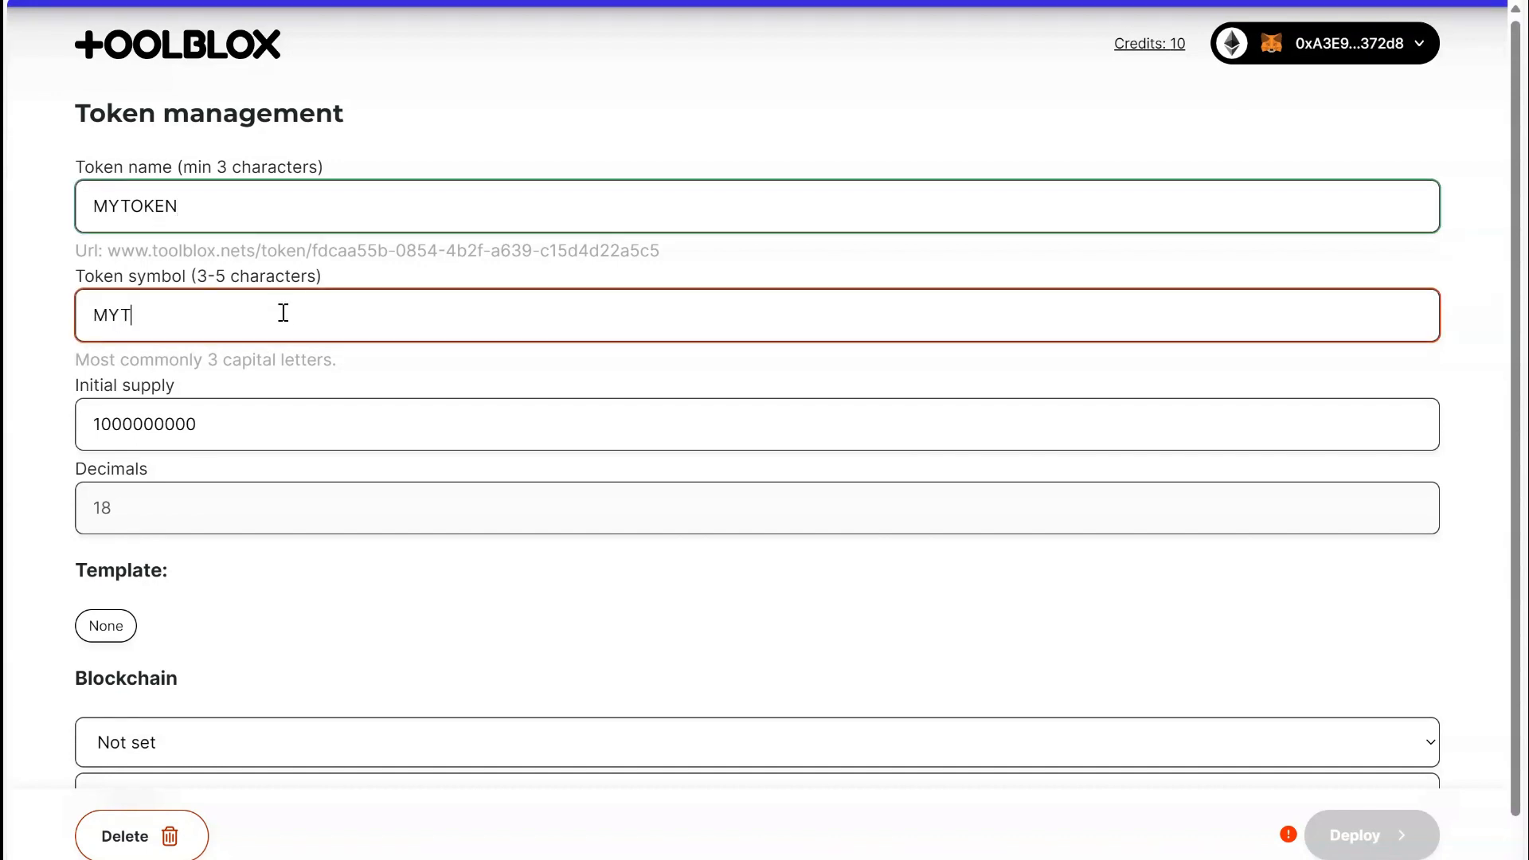
type("KN")
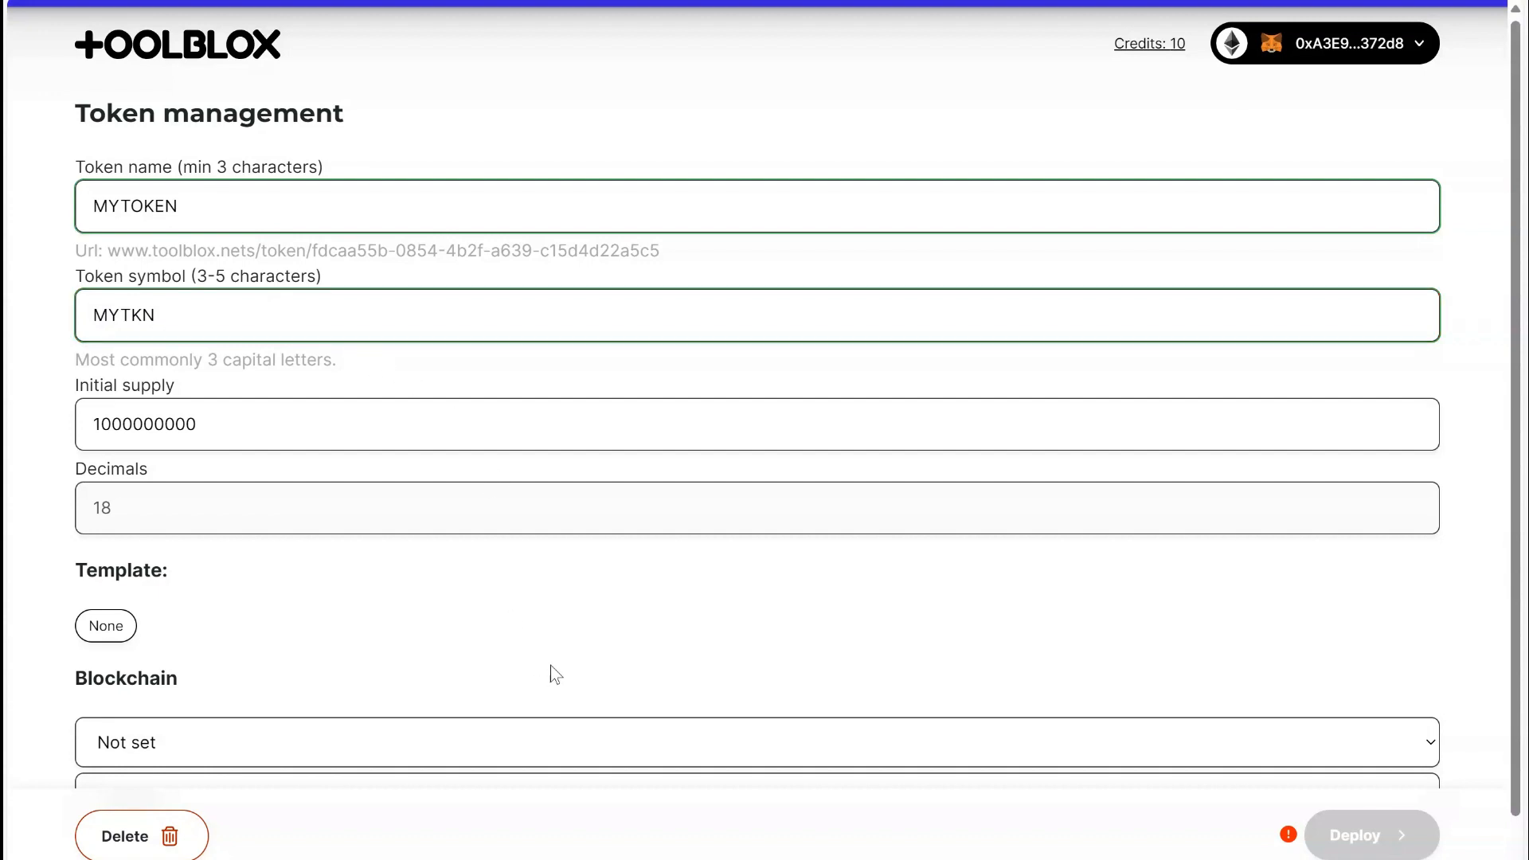
Set the token's blockchain to Taraxa and deploy it on the Testnet.
scroll(550, 665, "down", 1)
left_click(271, 687)
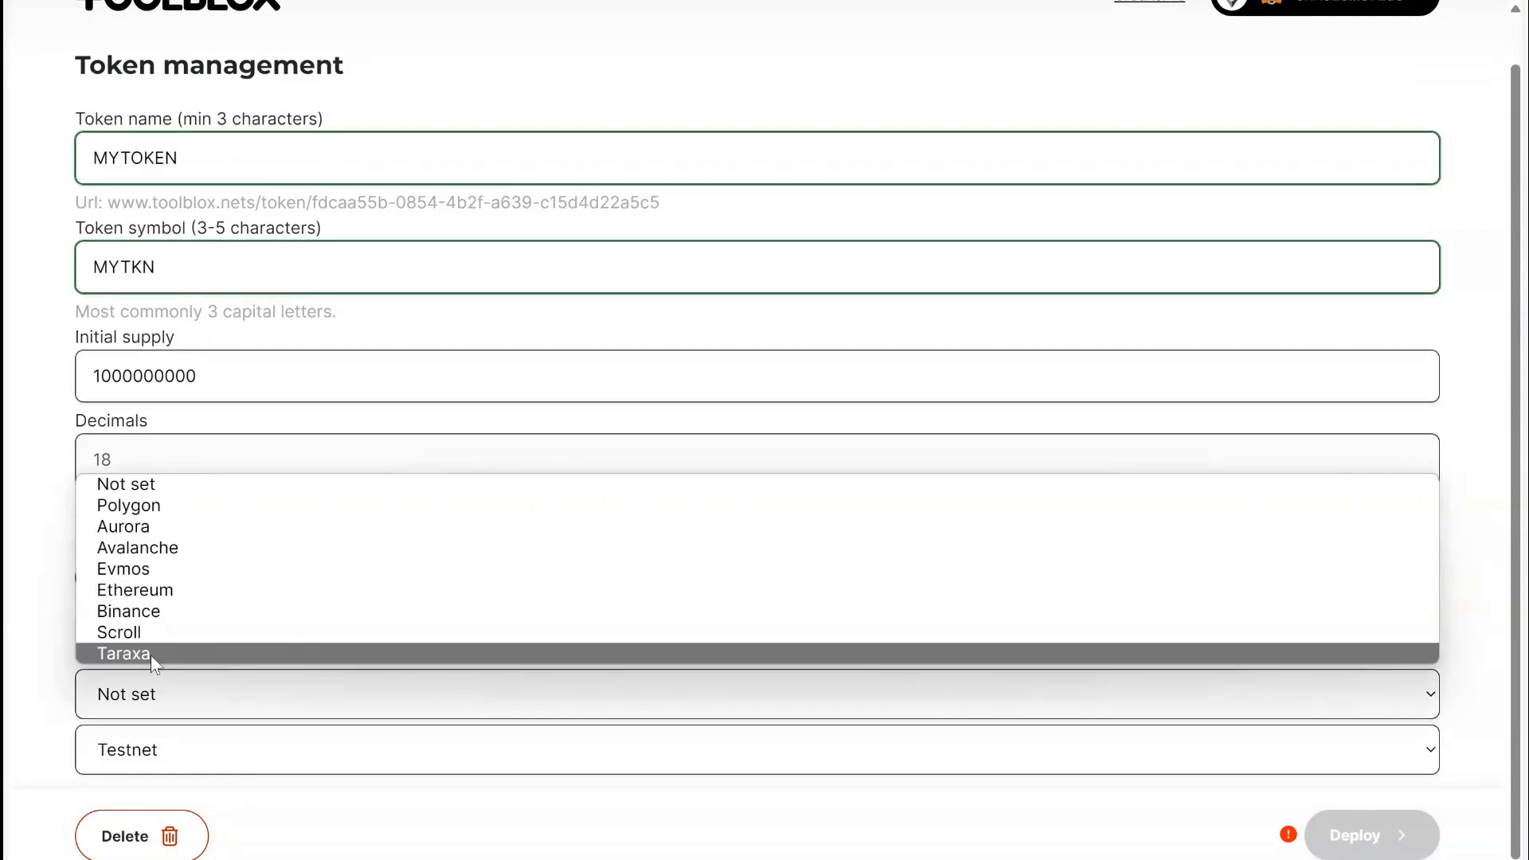
left_click(150, 657)
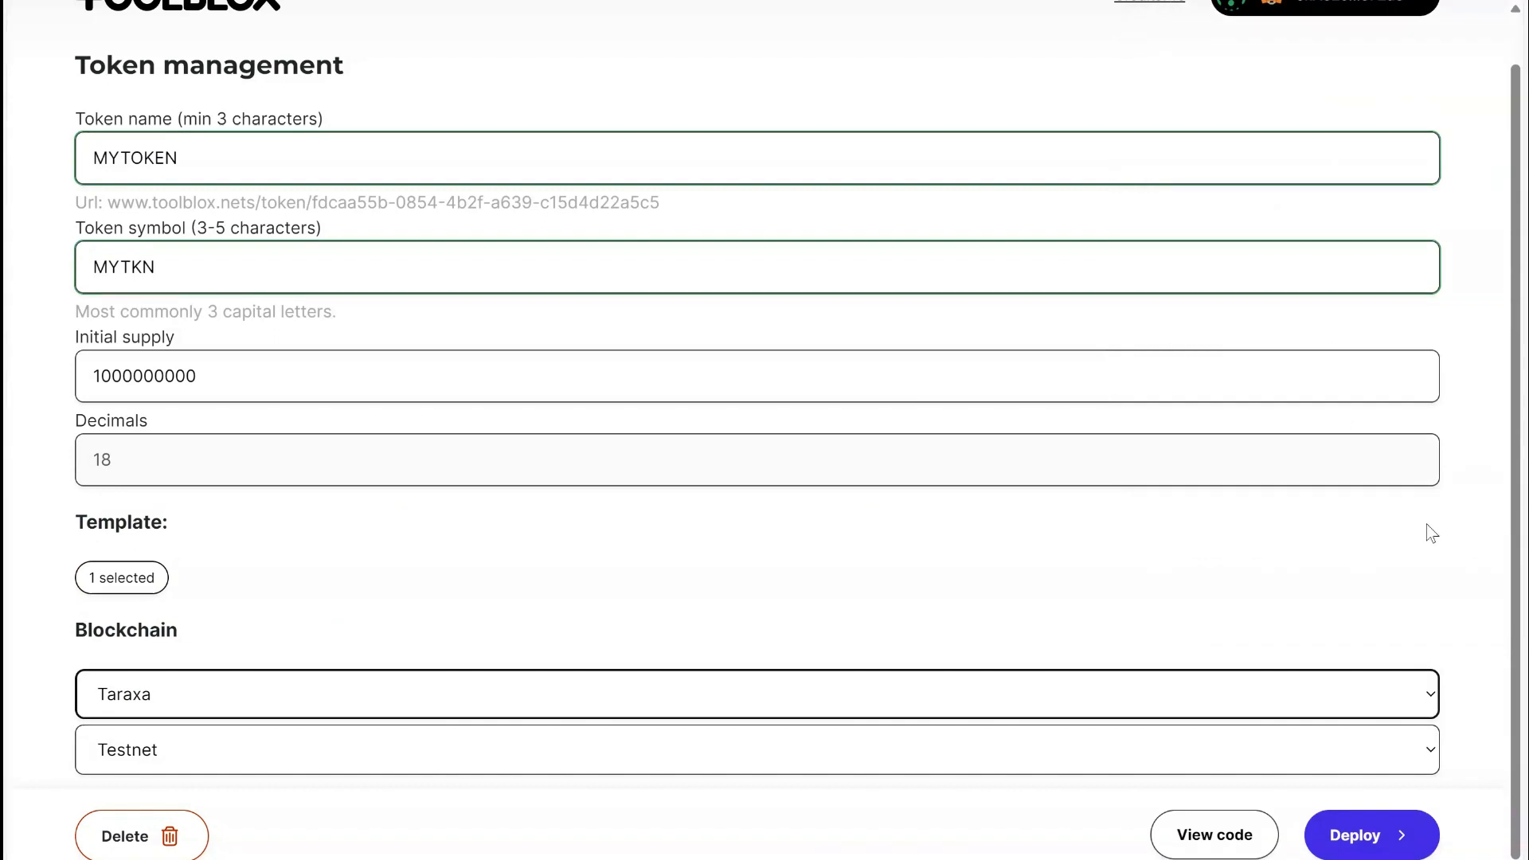
left_click(1359, 836)
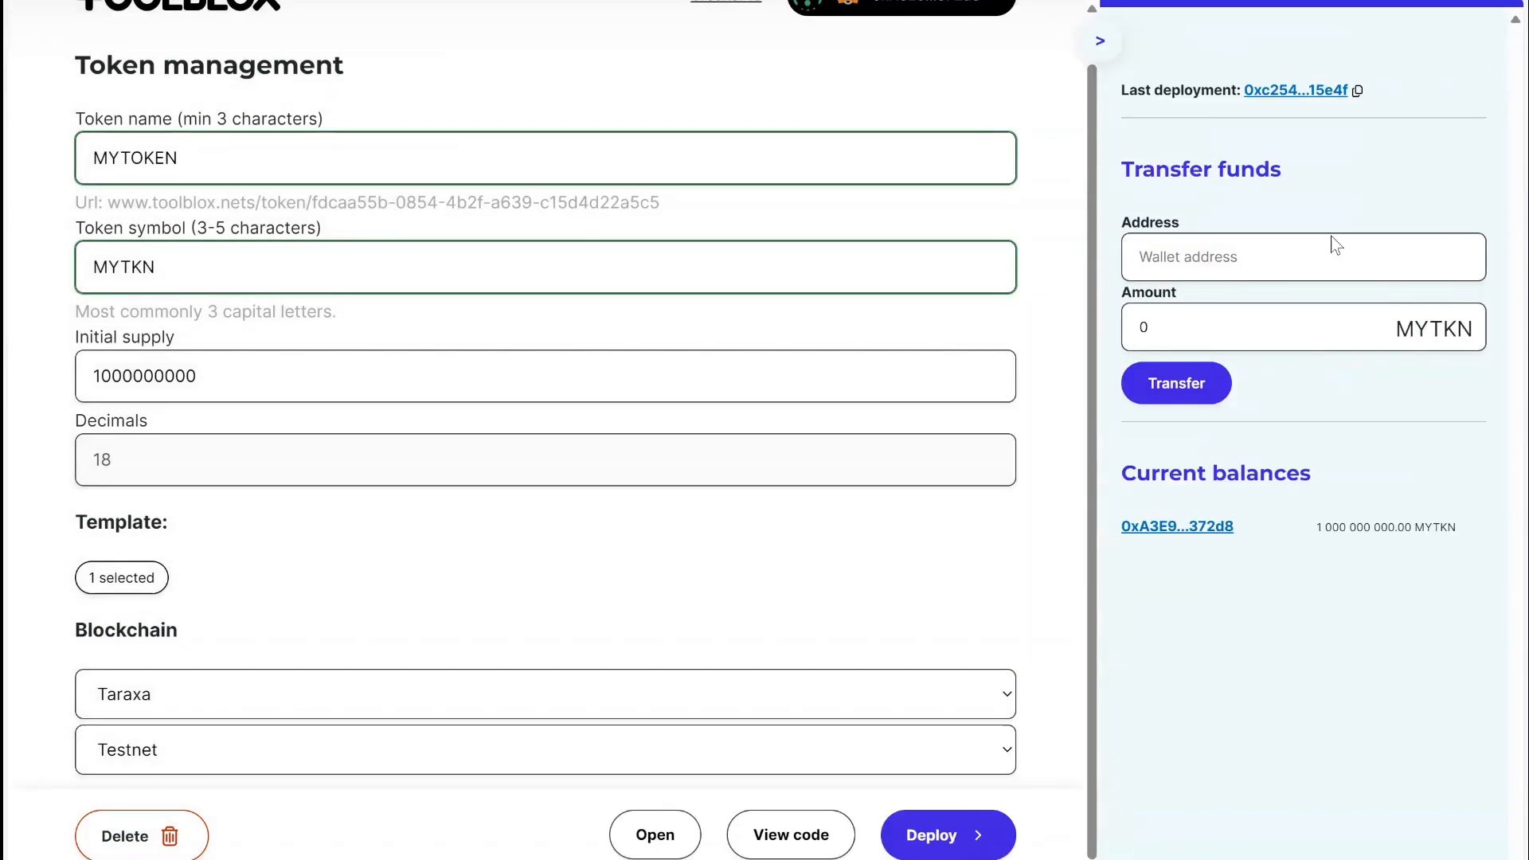
Check the current balances of the deployed token and the wallet address holding them.
left_click_drag(1134, 474, 1428, 479)
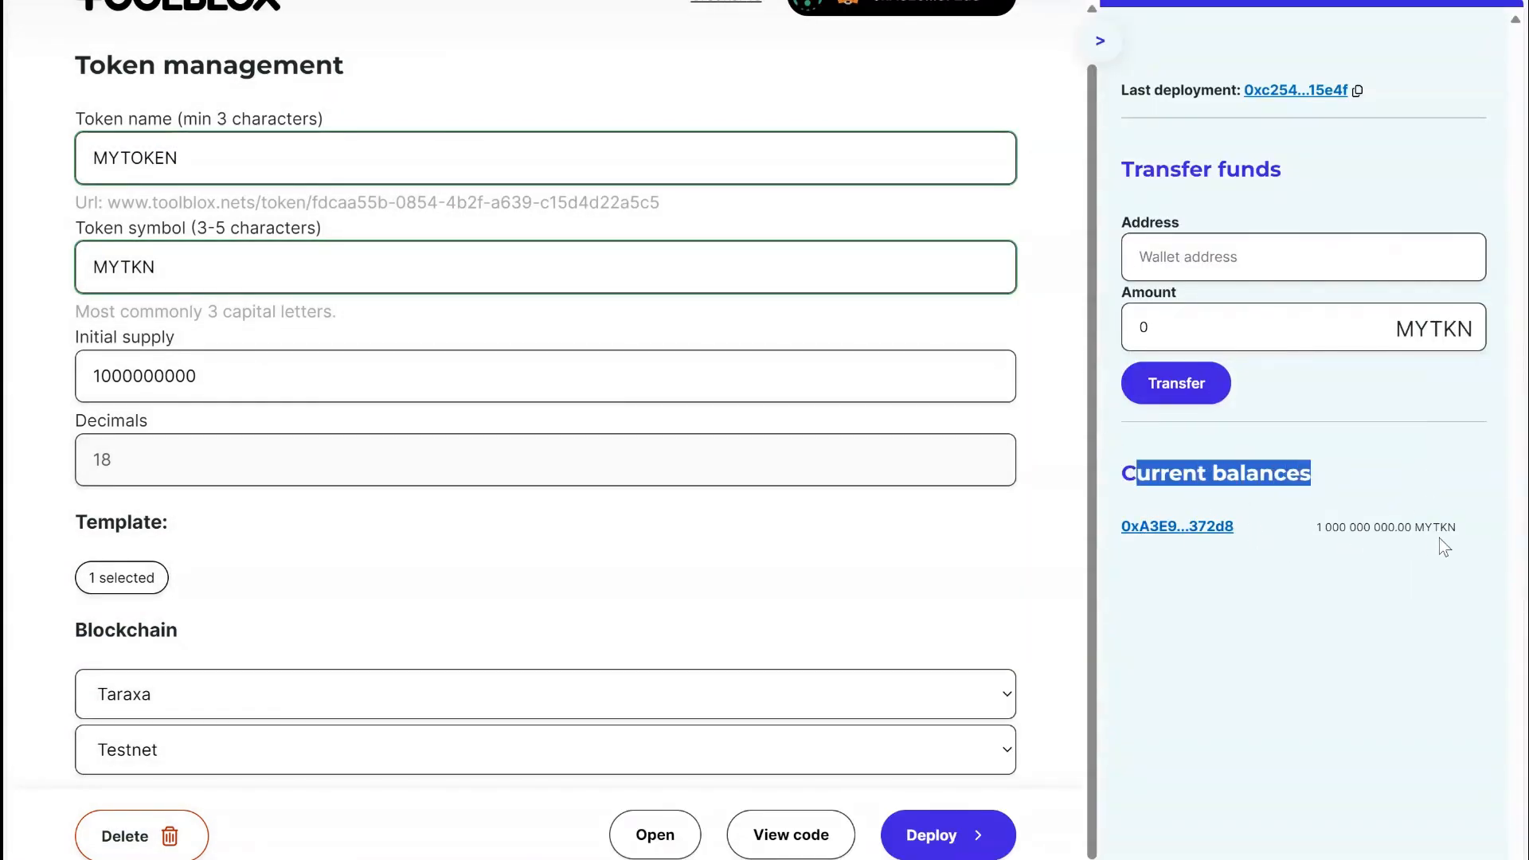
left_click_drag(1457, 529, 1115, 525)
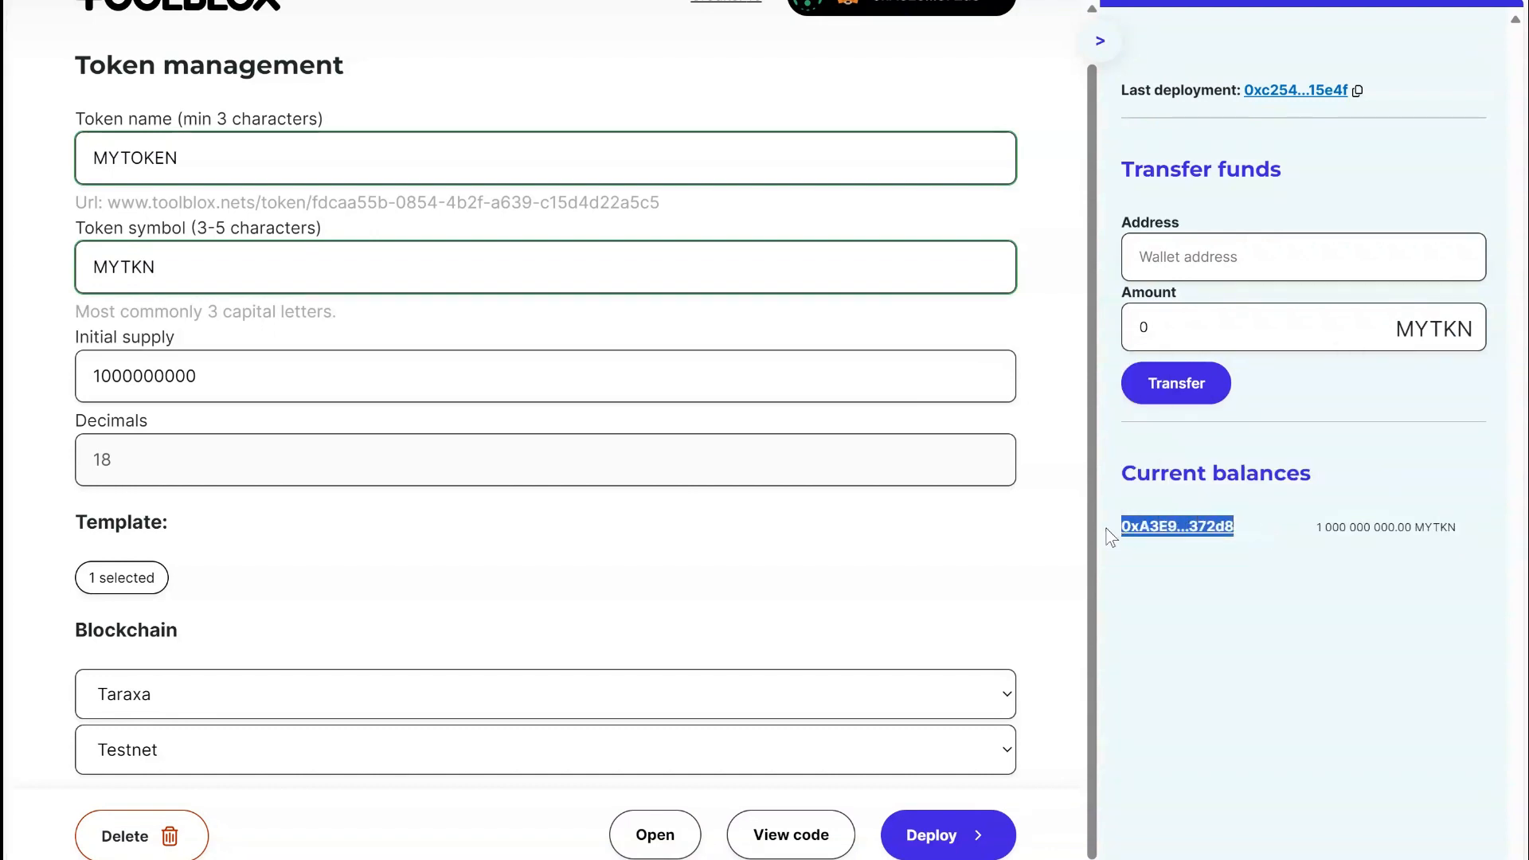
left_click(263, 261)
Start a new smart contract from the project list, prompting for a whitelisted token presale with soft cap, hard cap, native-to-token rate, admin settlement and buyer cash-out after the end.
scroll(263, 261, "up", 2)
left_click(137, 53)
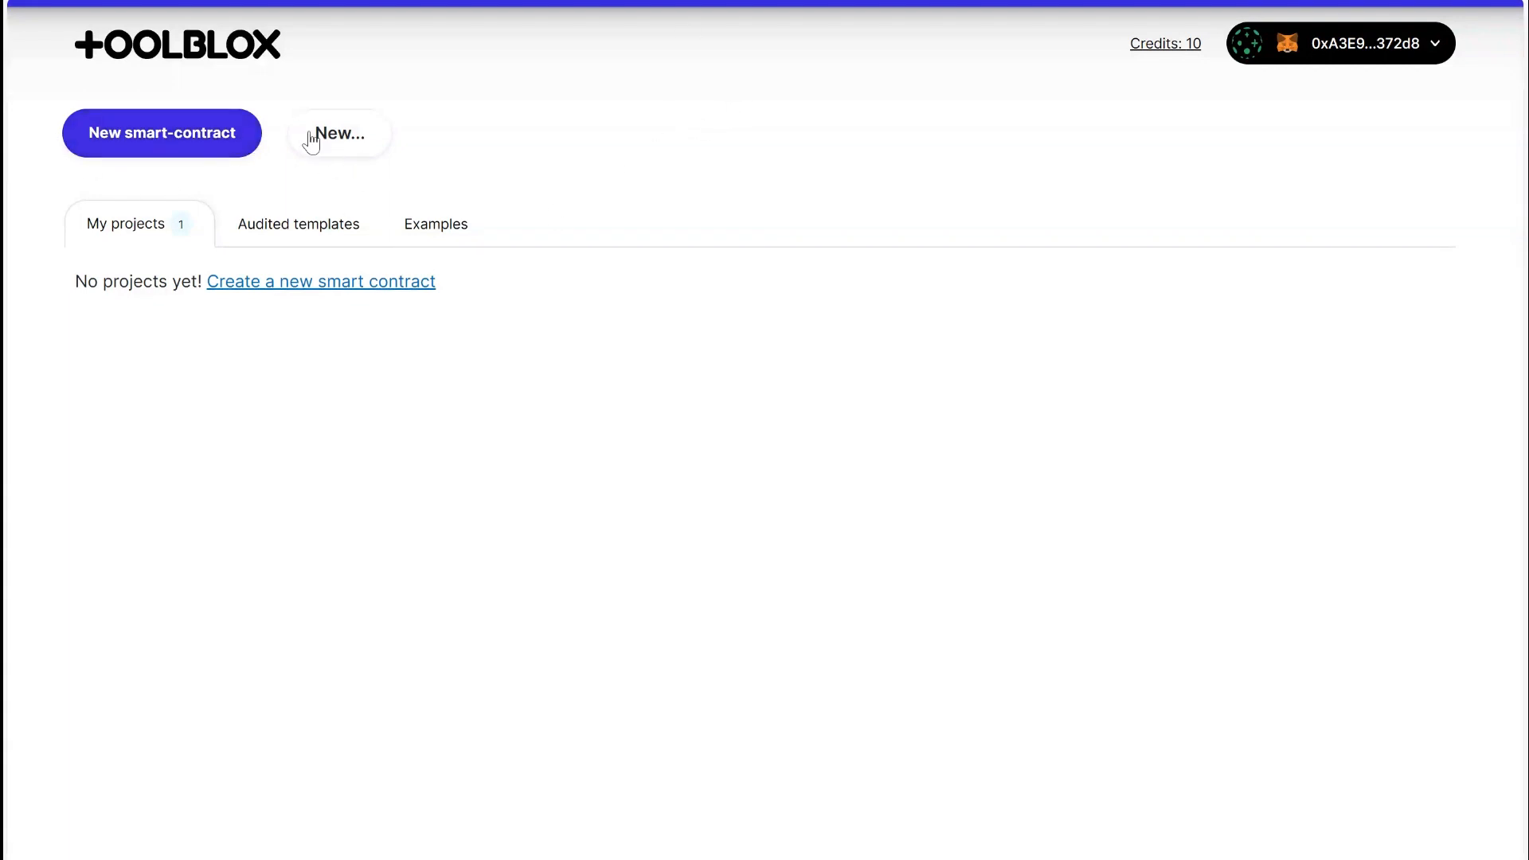
left_click(152, 146)
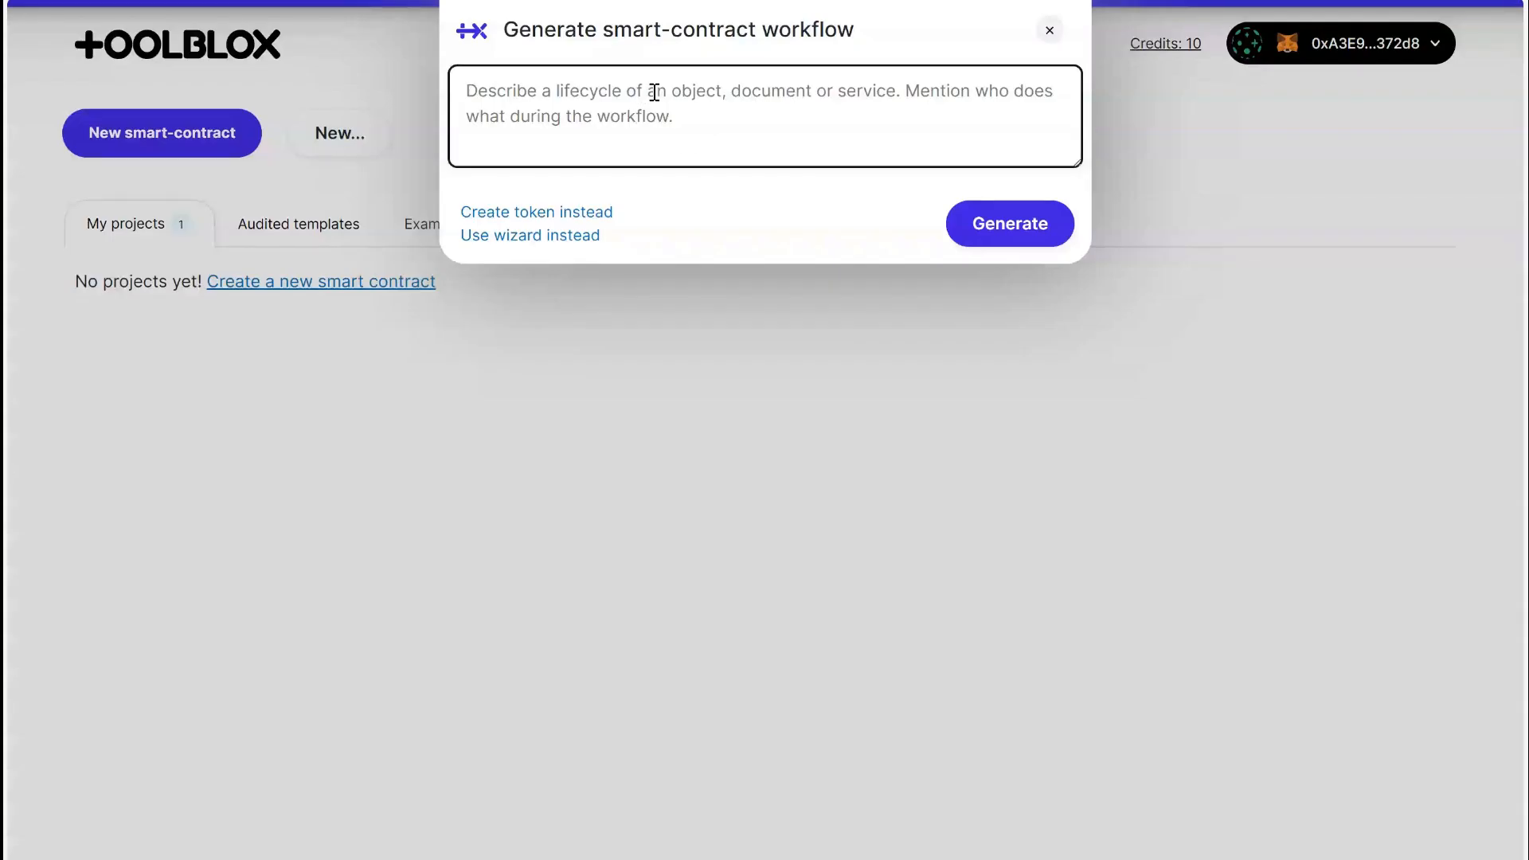
type("Create a token presale workflow with whitelisting. There should be a soft cap, hard cap, and a rate between t")
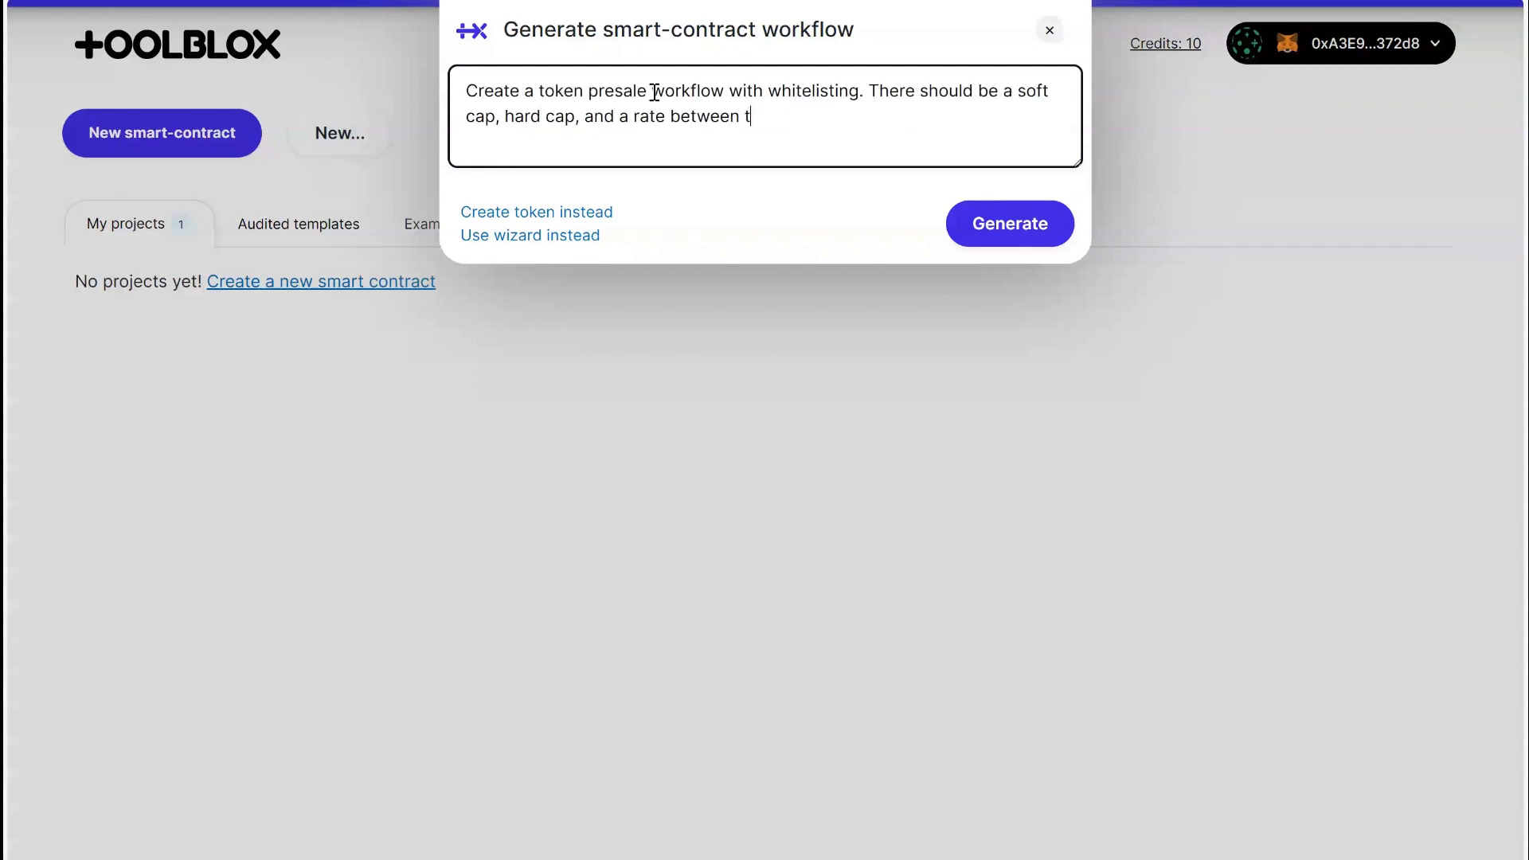
key("BackSpace")
type("native currency to token. When presale admin ends the sale ")
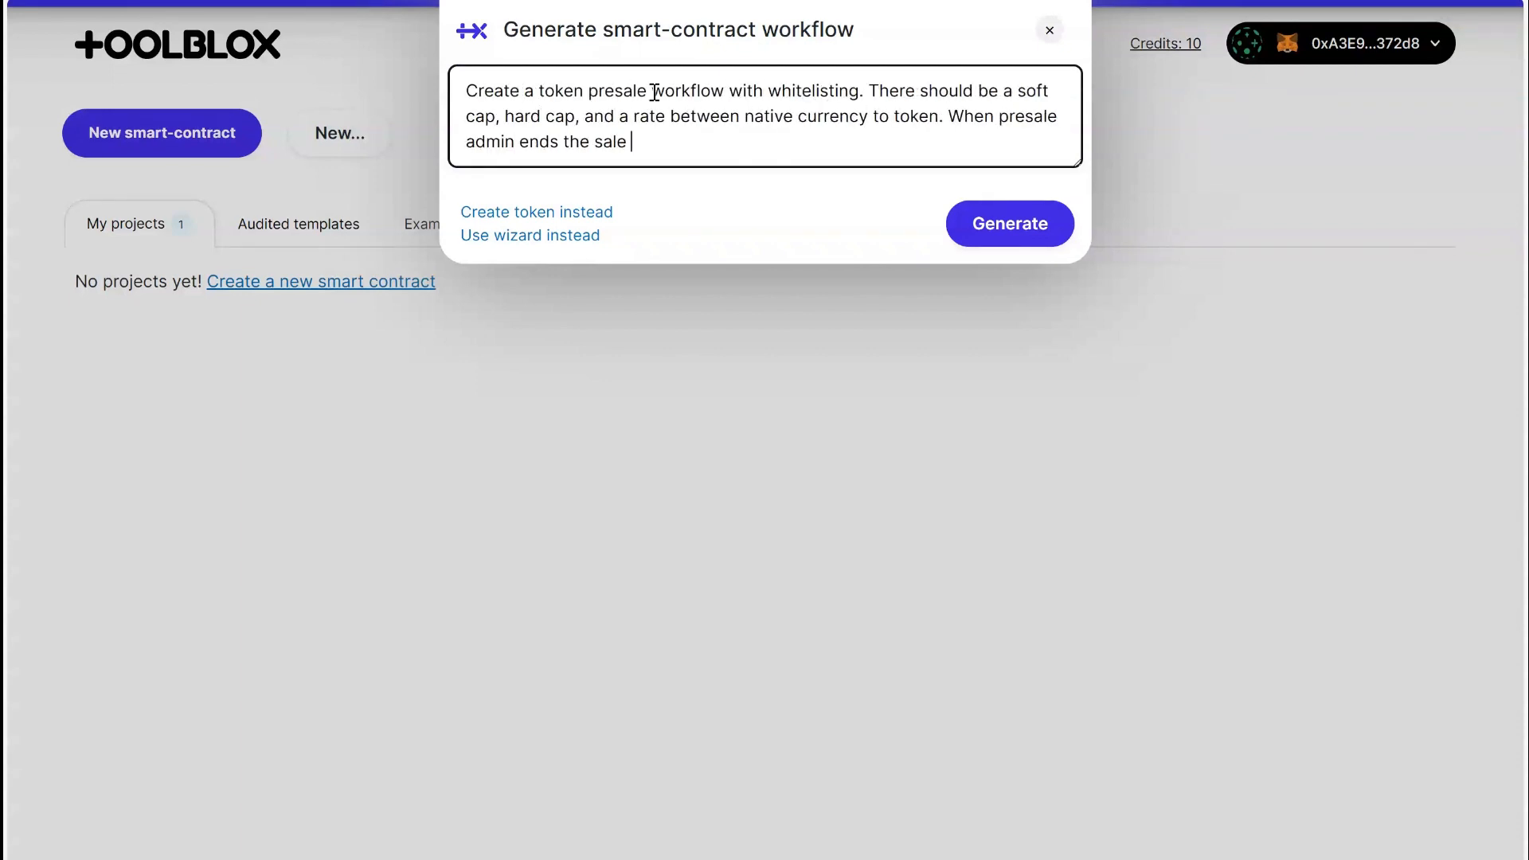
type("then he should deposit the total amount of tokens and get back the native tokens. Buyers can cash their tokens after presale has ended.")
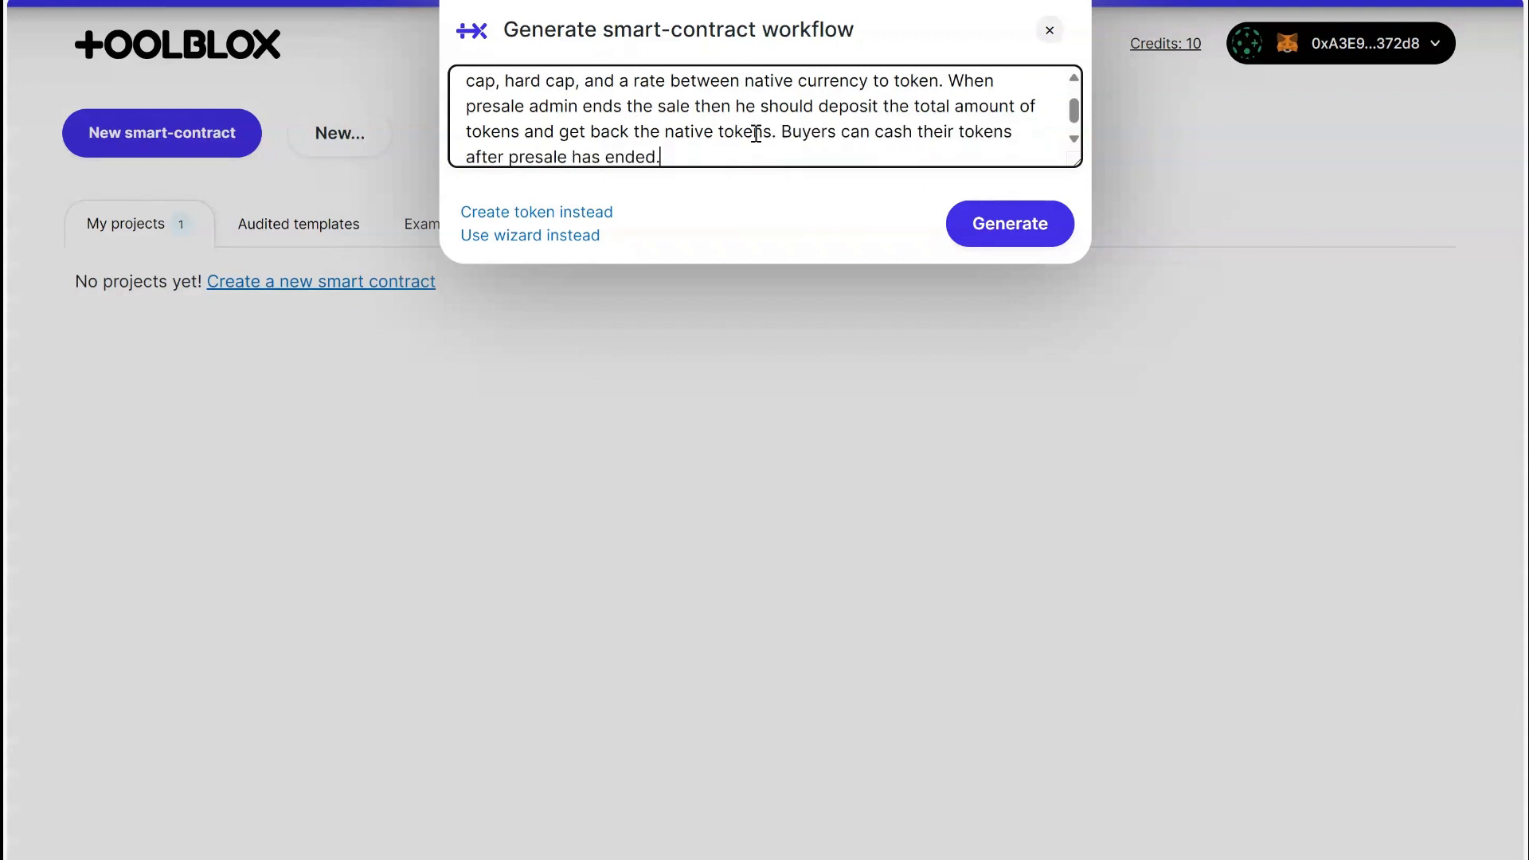
left_click_drag(1076, 163, 1076, 269)
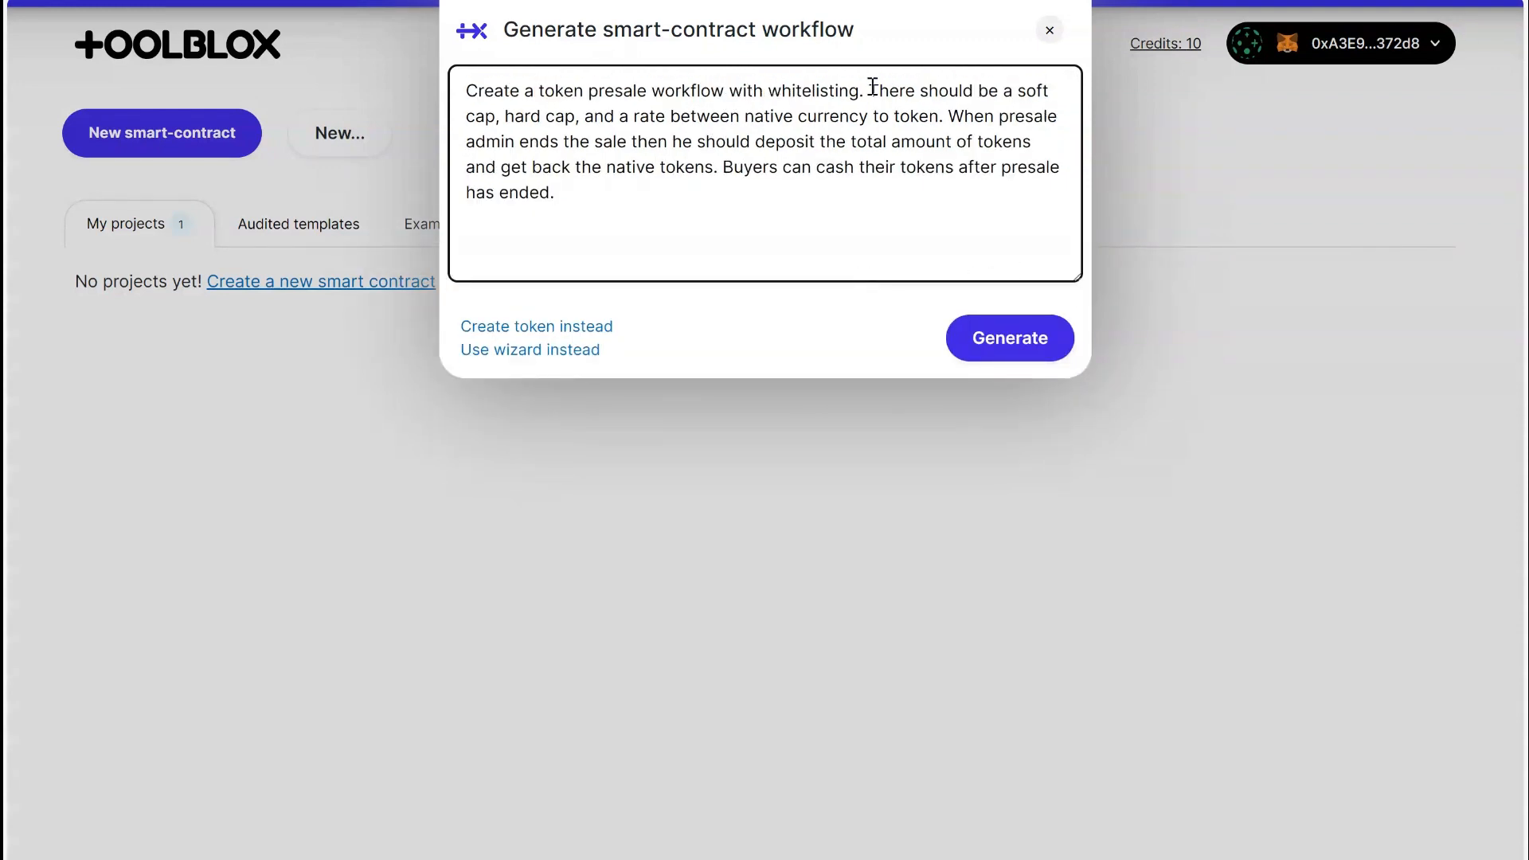
Review the presale prompt's whitelisting, cap, rate and cash-out requirements, and generate the smart-contract workflow from it.
double_click(803, 88)
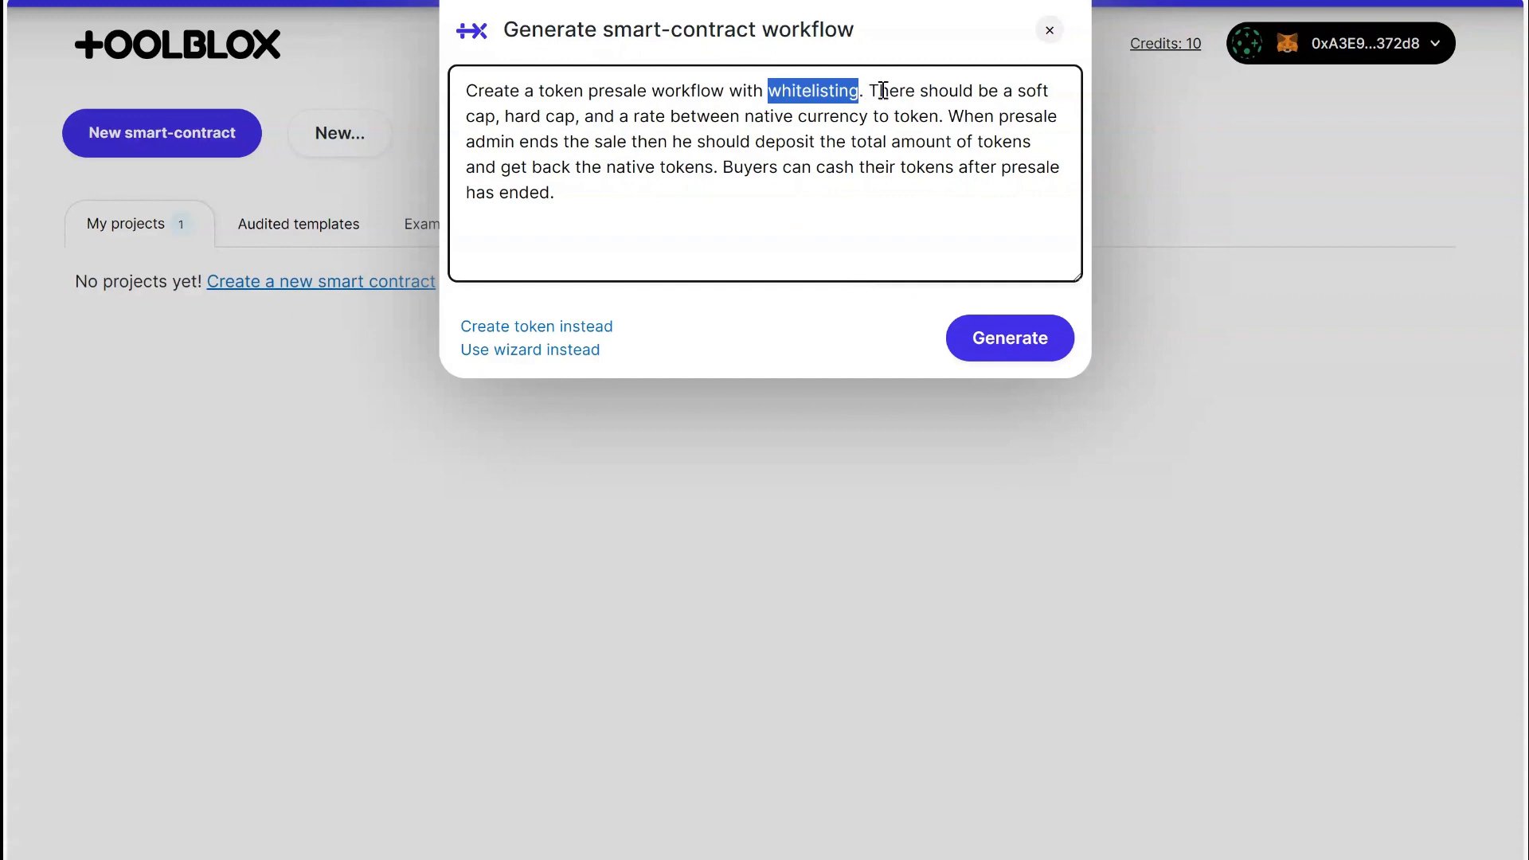
left_click_drag(510, 119, 942, 105)
left_click(965, 141)
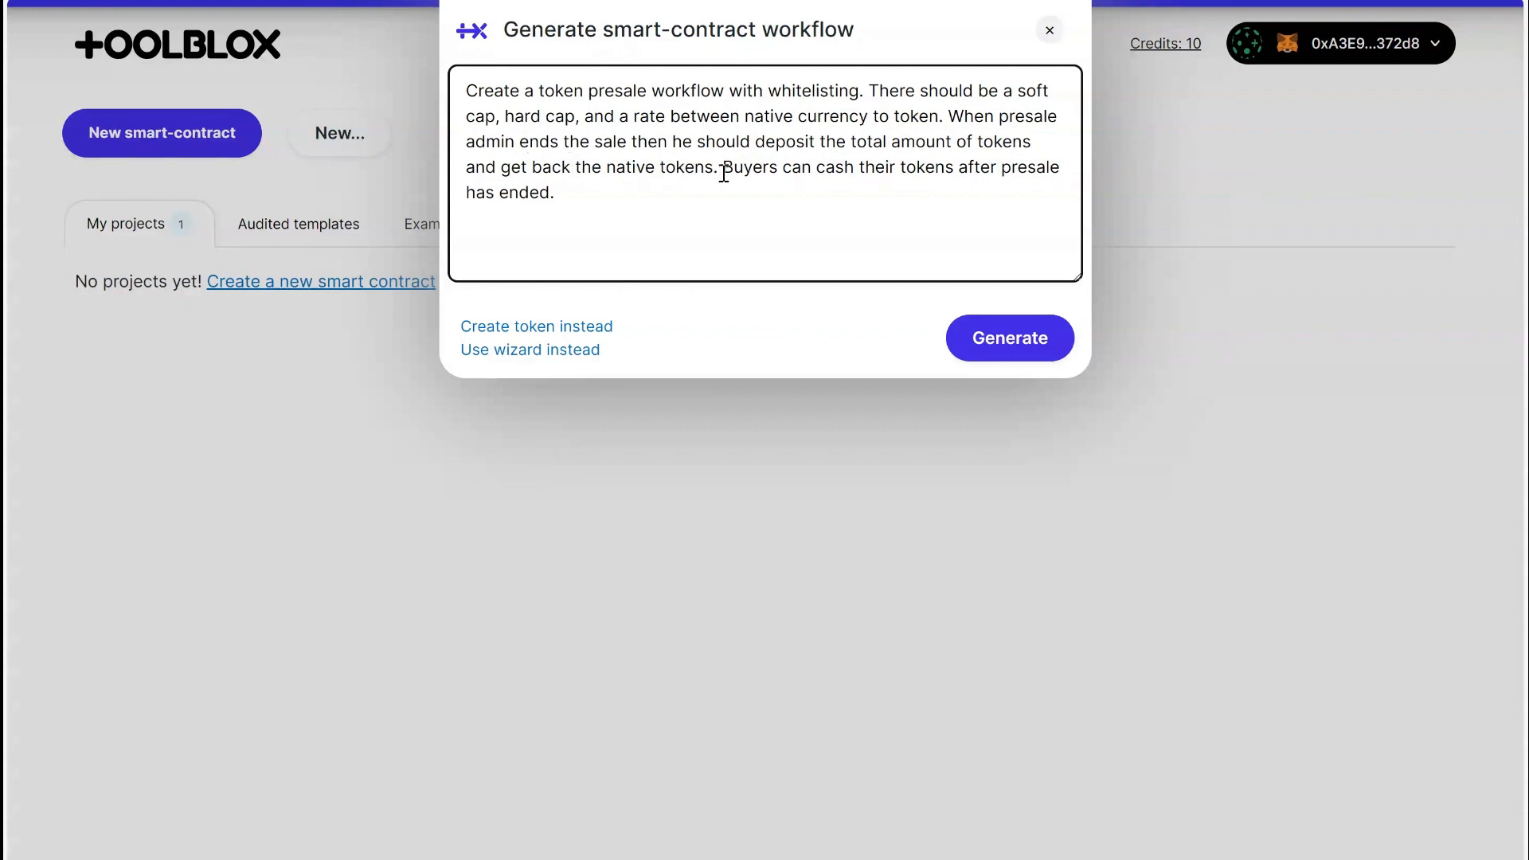
left_click_drag(723, 170, 823, 203)
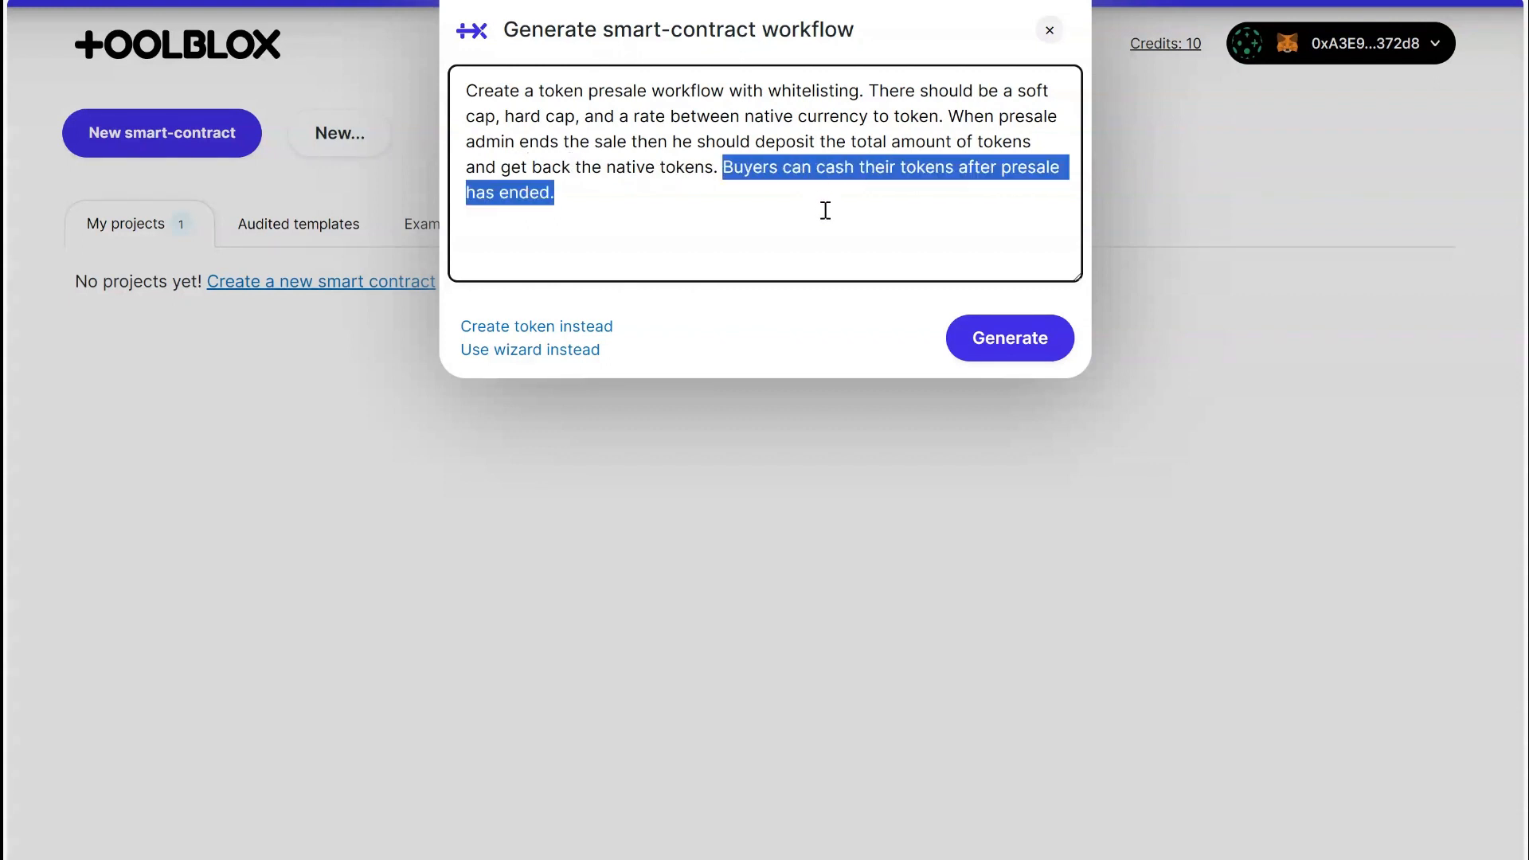
left_click(742, 198)
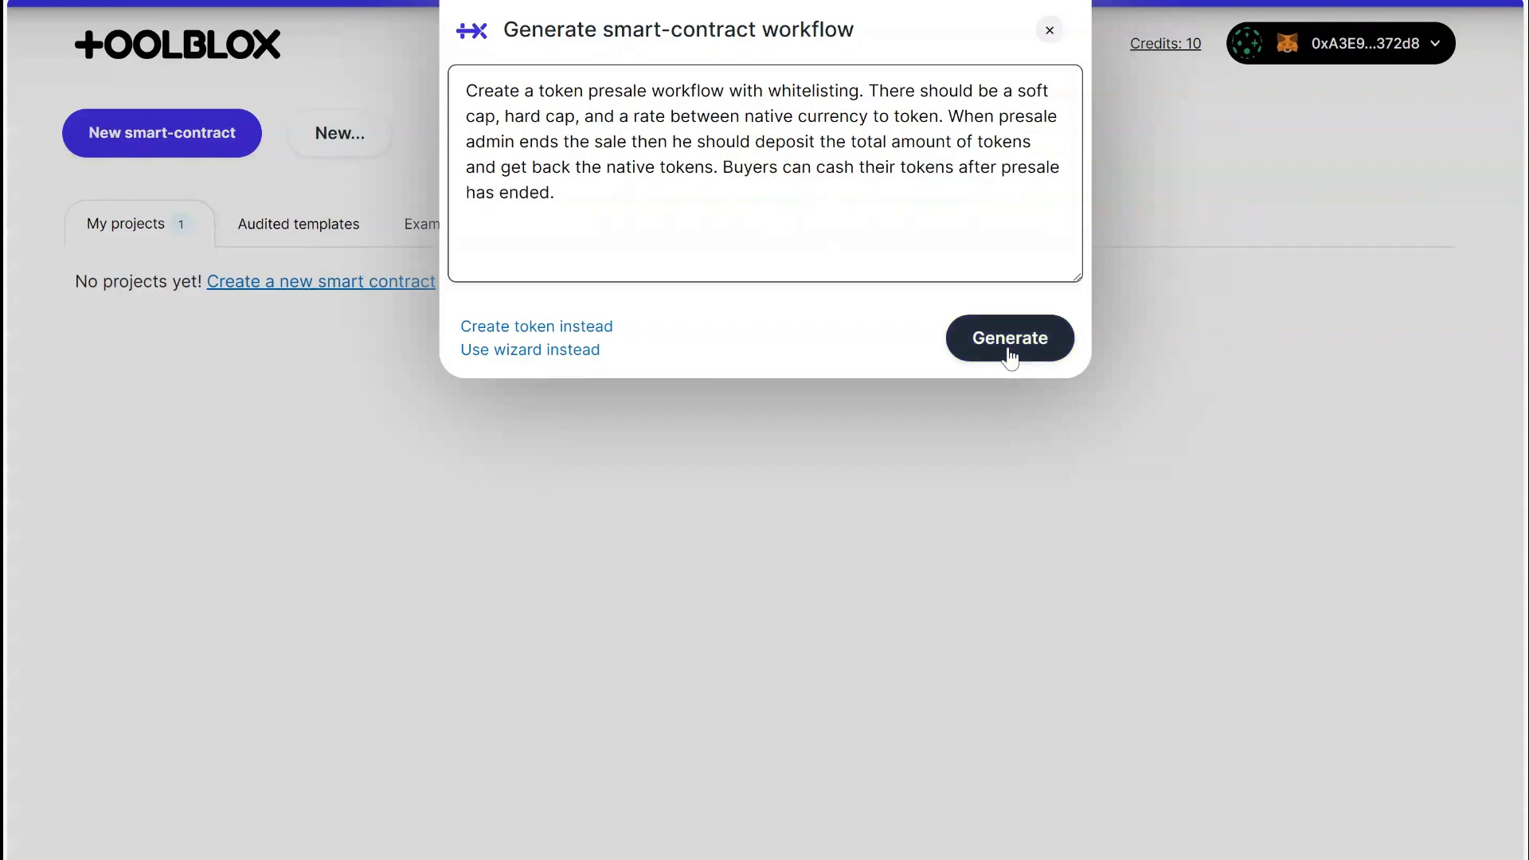
left_click(1008, 351)
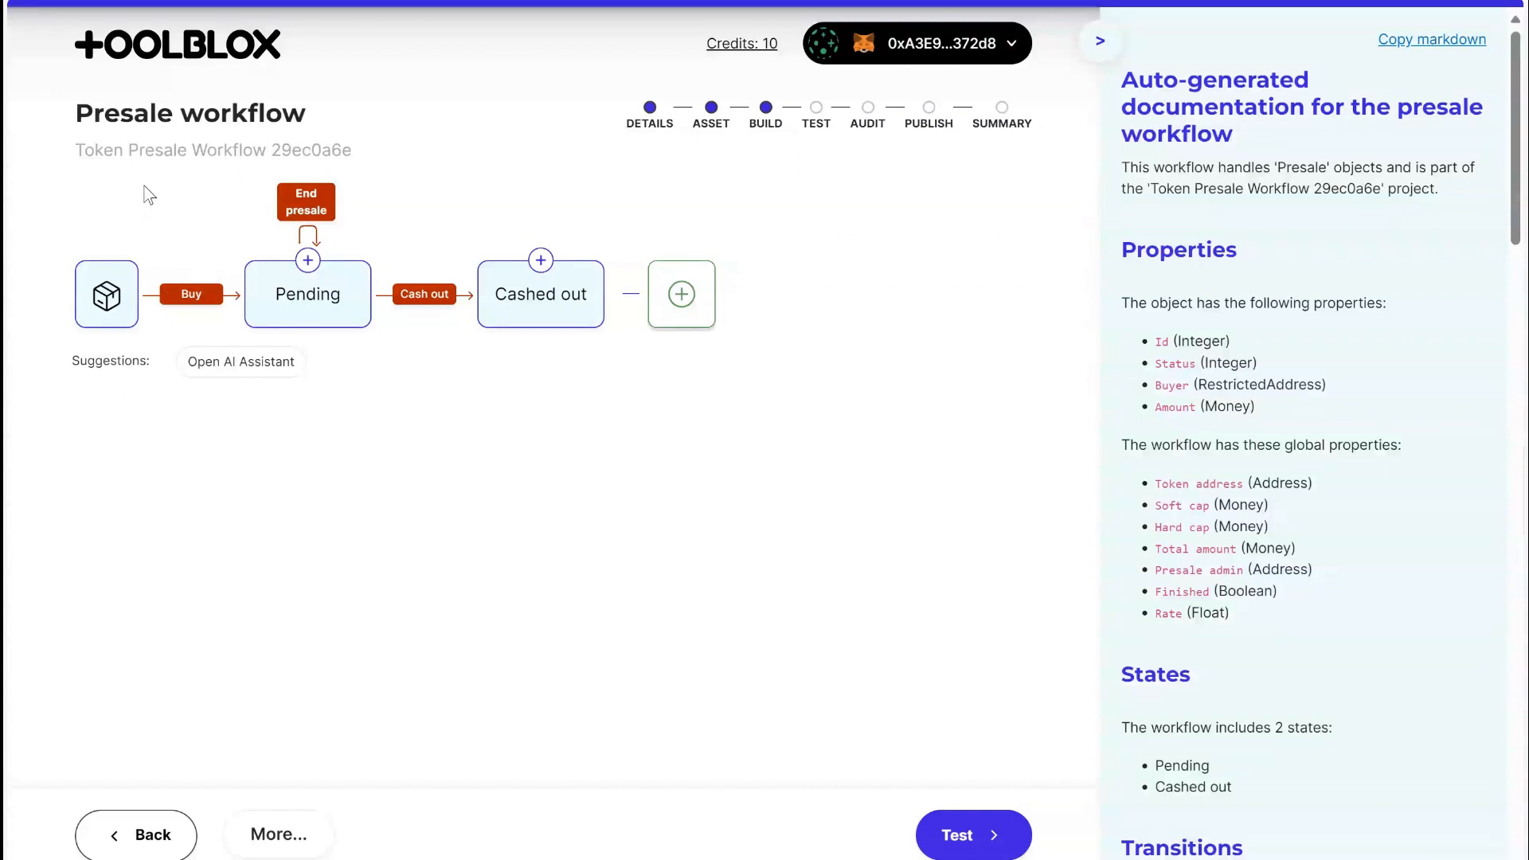
Examine the workflow's Pending status, and open the Presale object to look through its name and attributes.
left_click(312, 309)
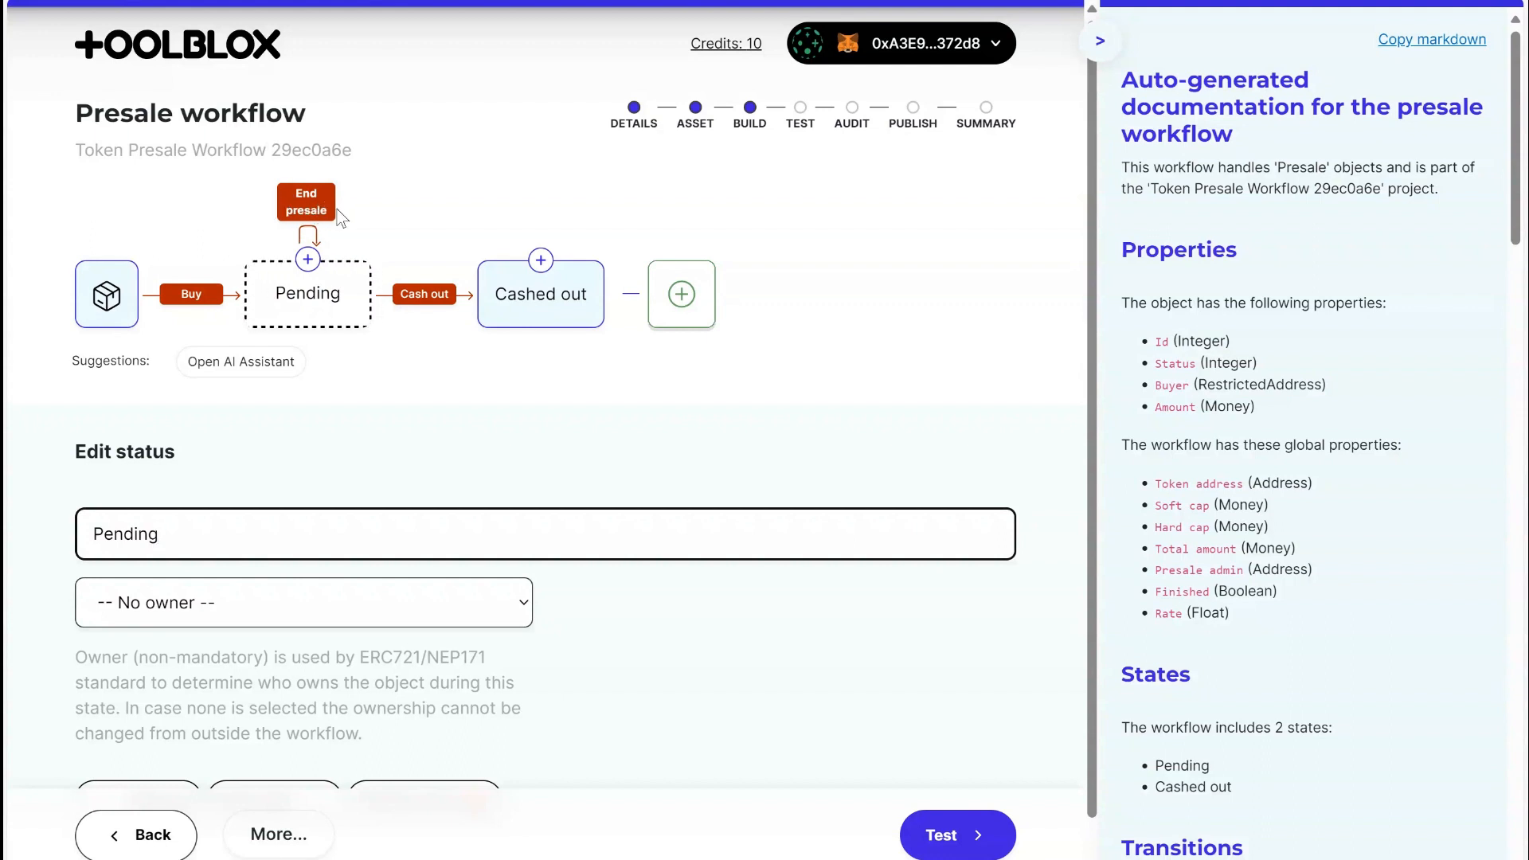
left_click(402, 211)
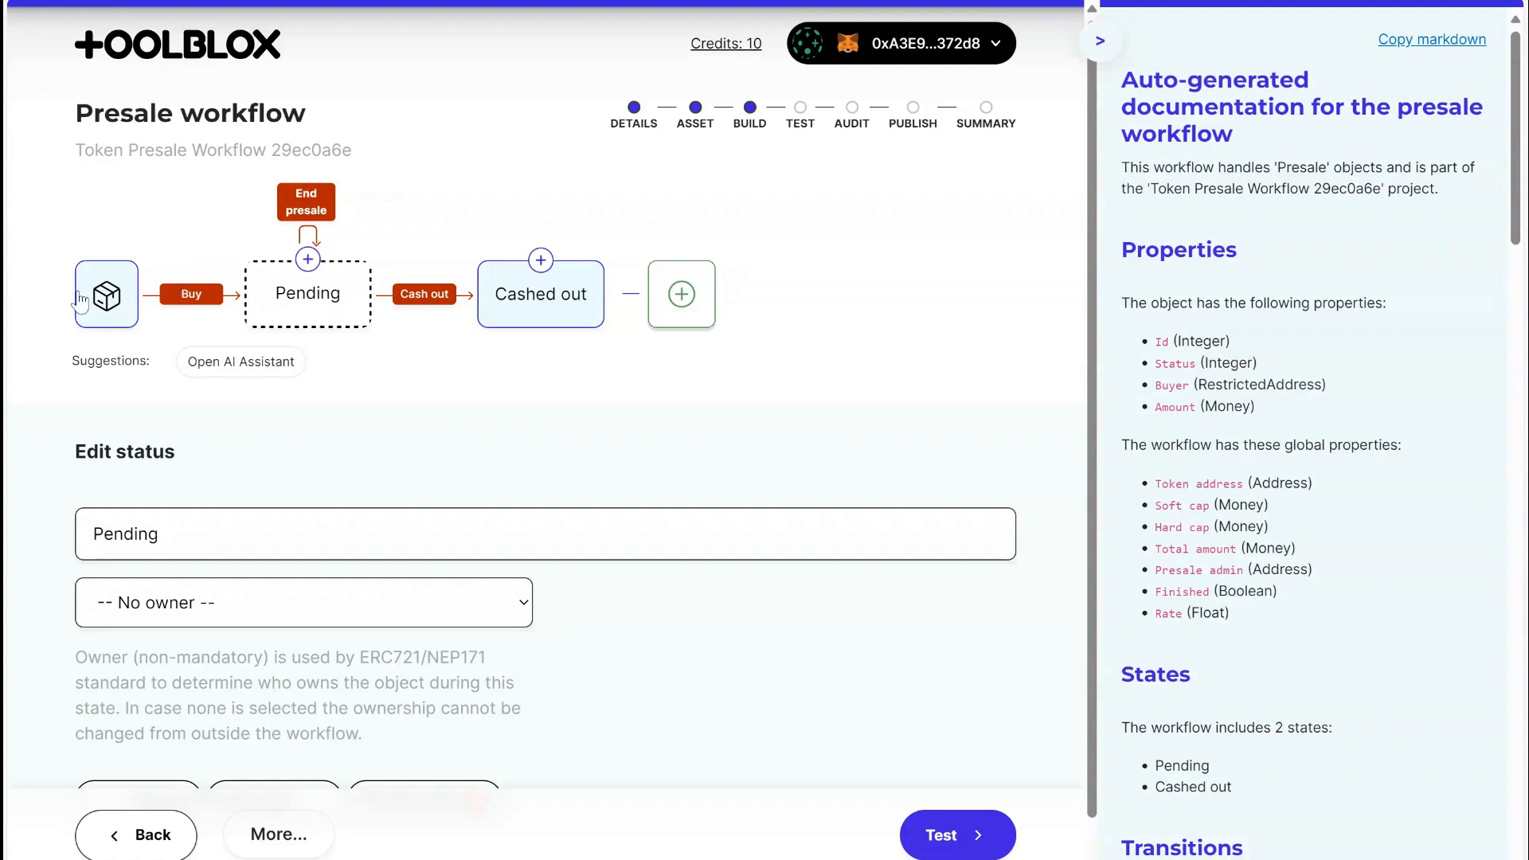
left_click(129, 301)
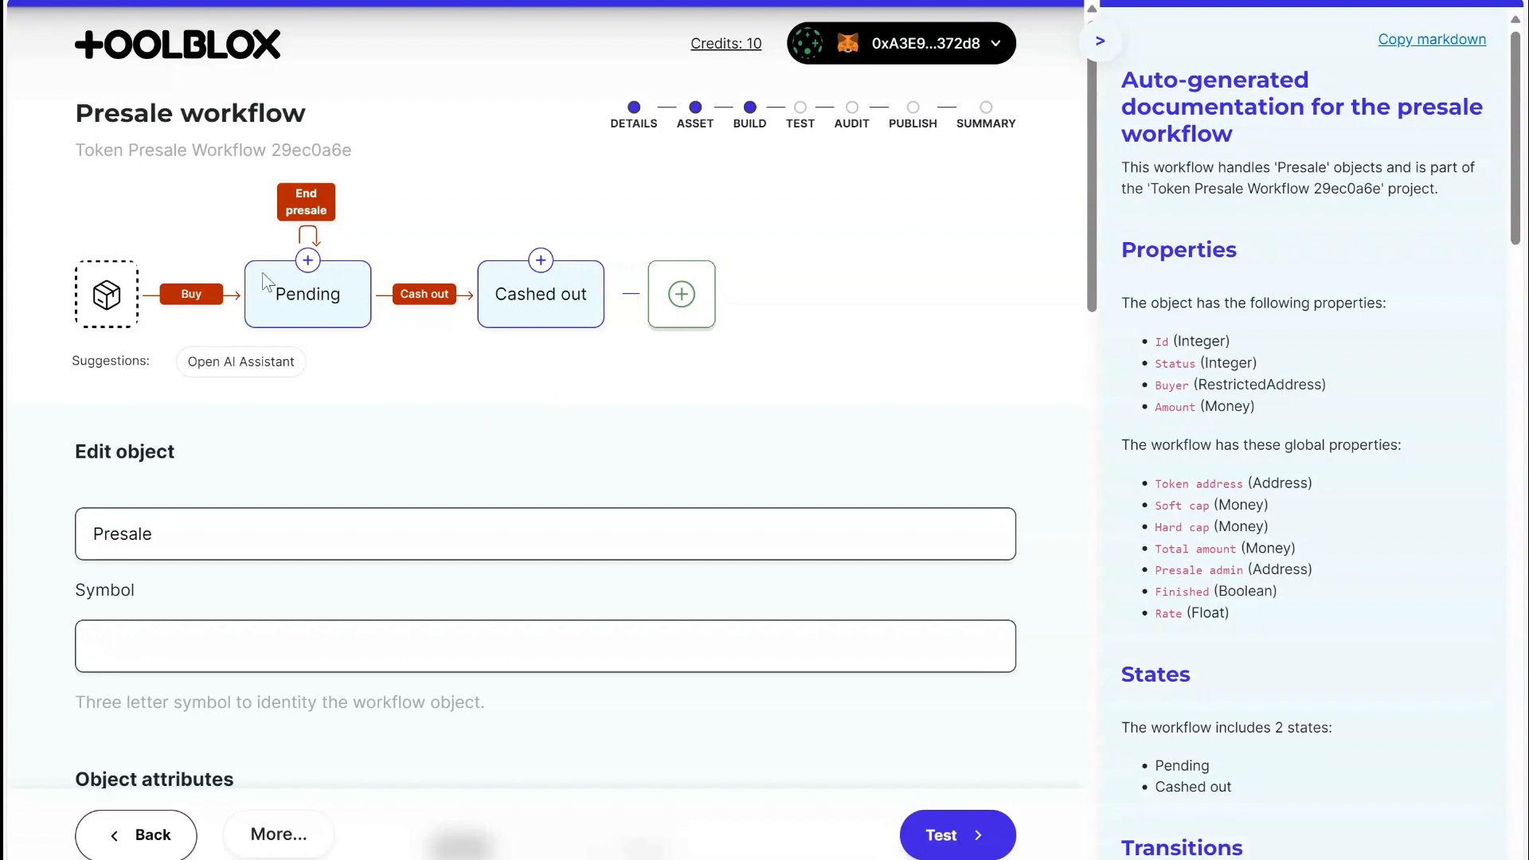
scroll(522, 423, "down", 5)
scroll(512, 420, "up", 5)
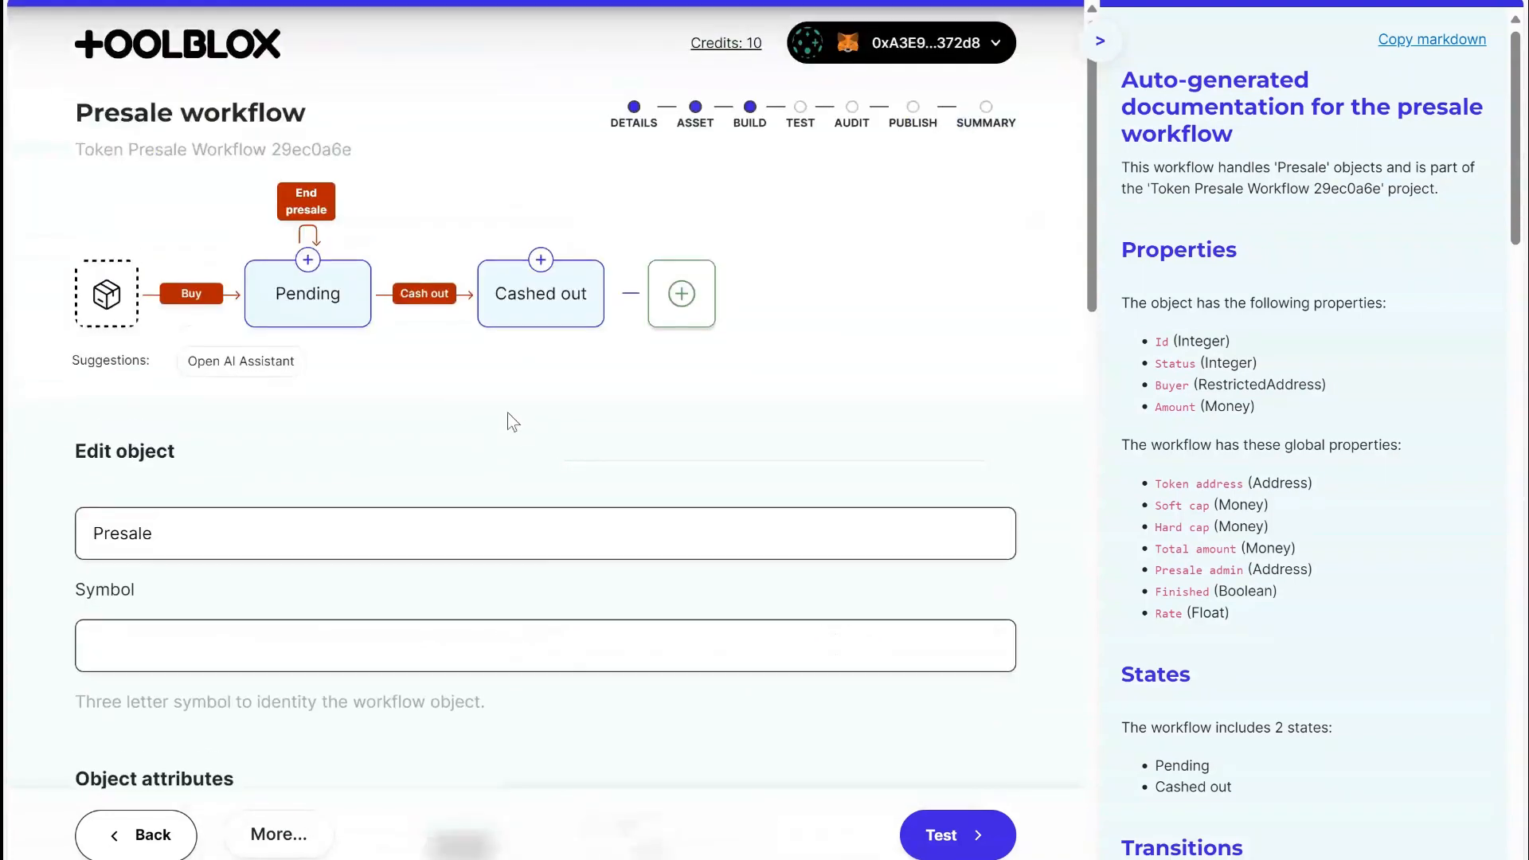
scroll(231, 384, "down", 1)
scroll(231, 383, "down", 4)
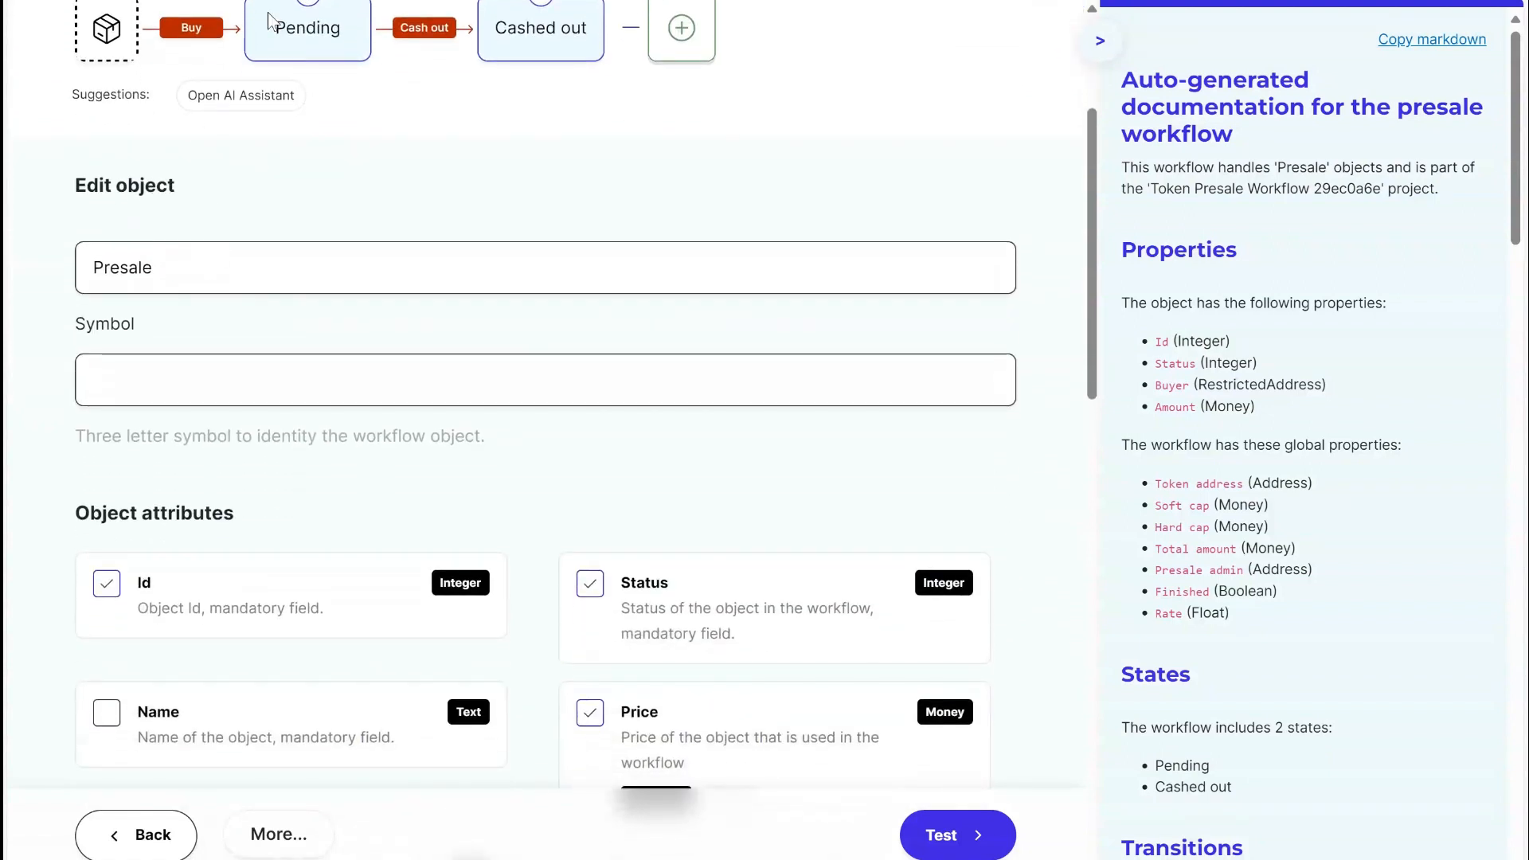
left_click_drag(185, 274, 7, 280)
scroll(466, 470, "down", 5)
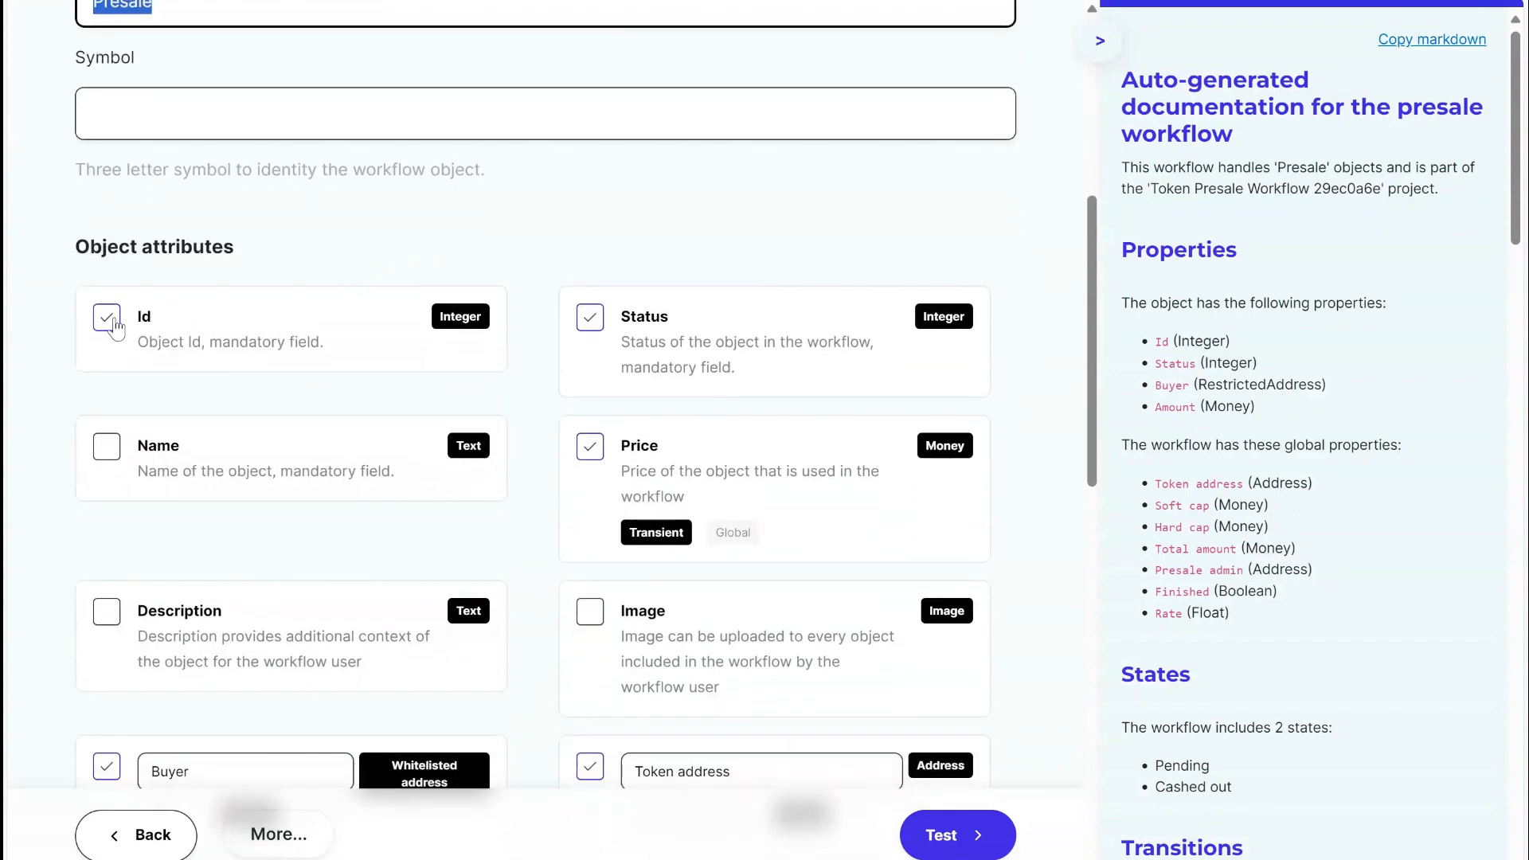
scroll(188, 334, "down", 5)
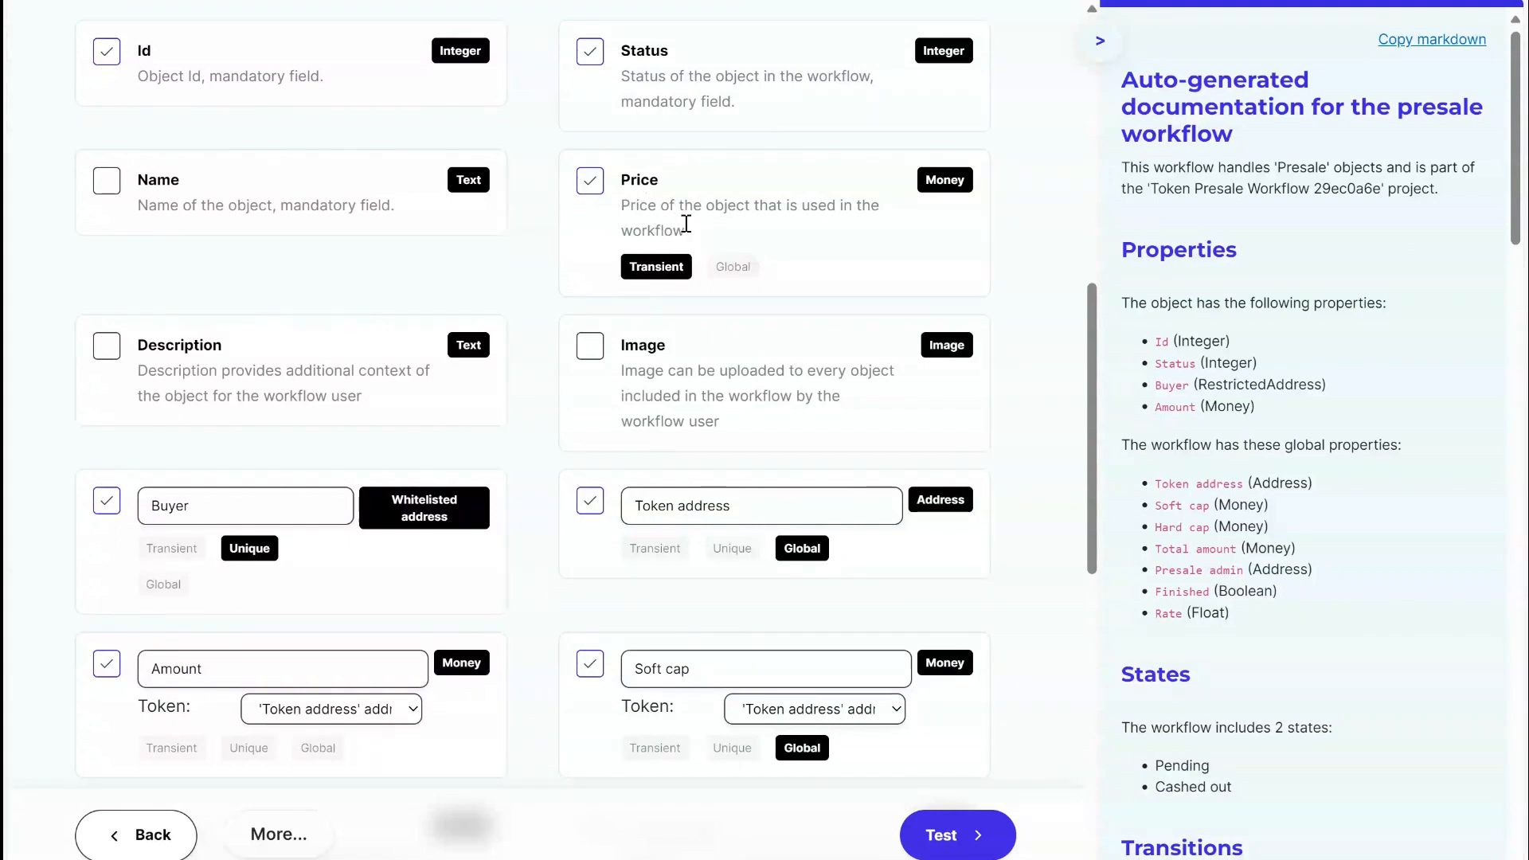
scroll(639, 410, "down", 3)
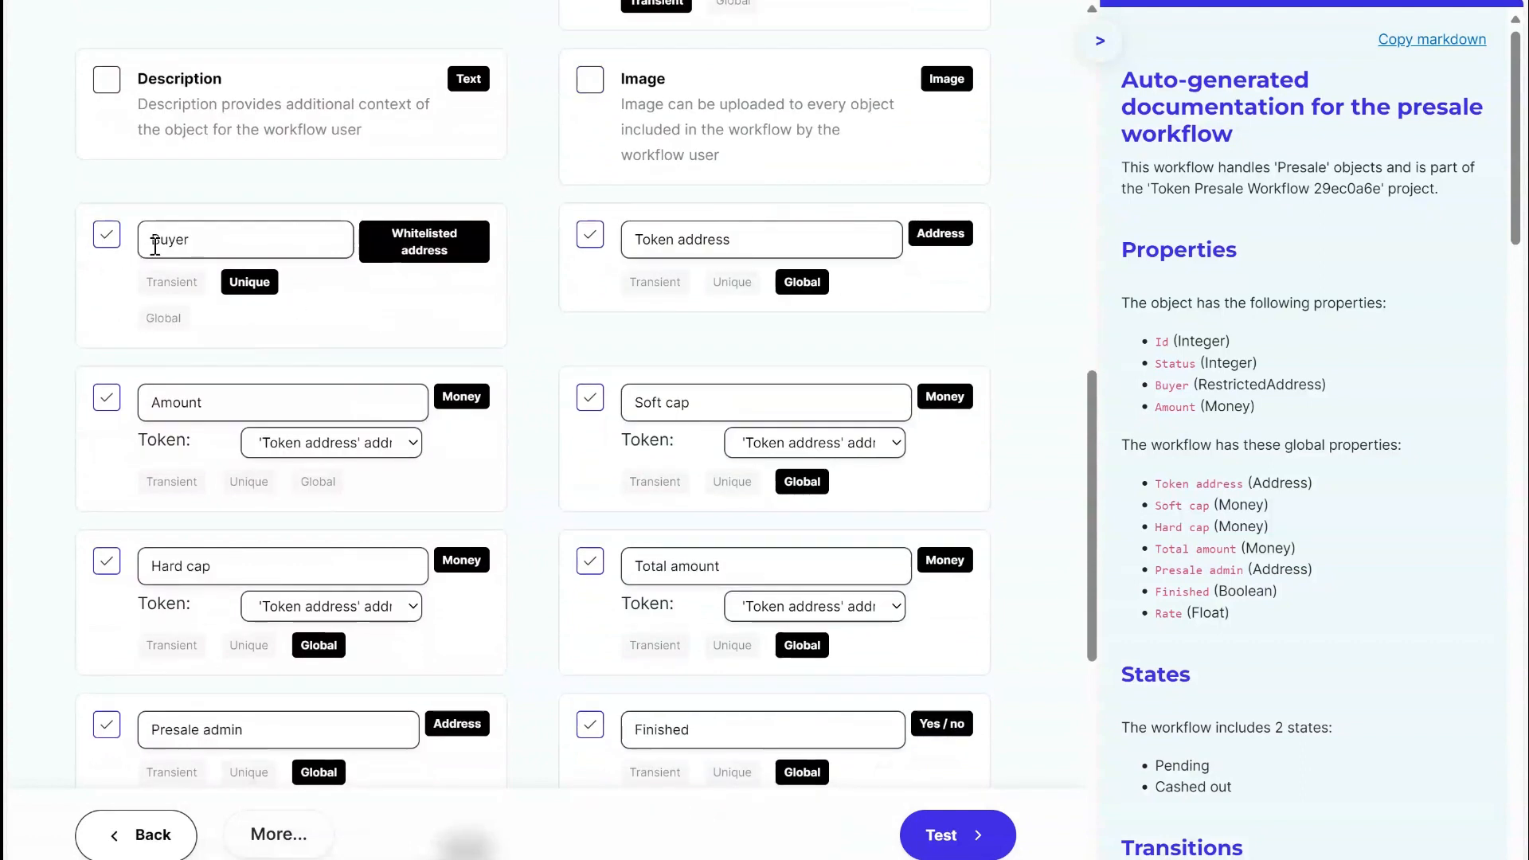
Collapse the auto-generated documentation and examine the Buyer attribute's name and Whitelisted address type.
double_click(207, 243)
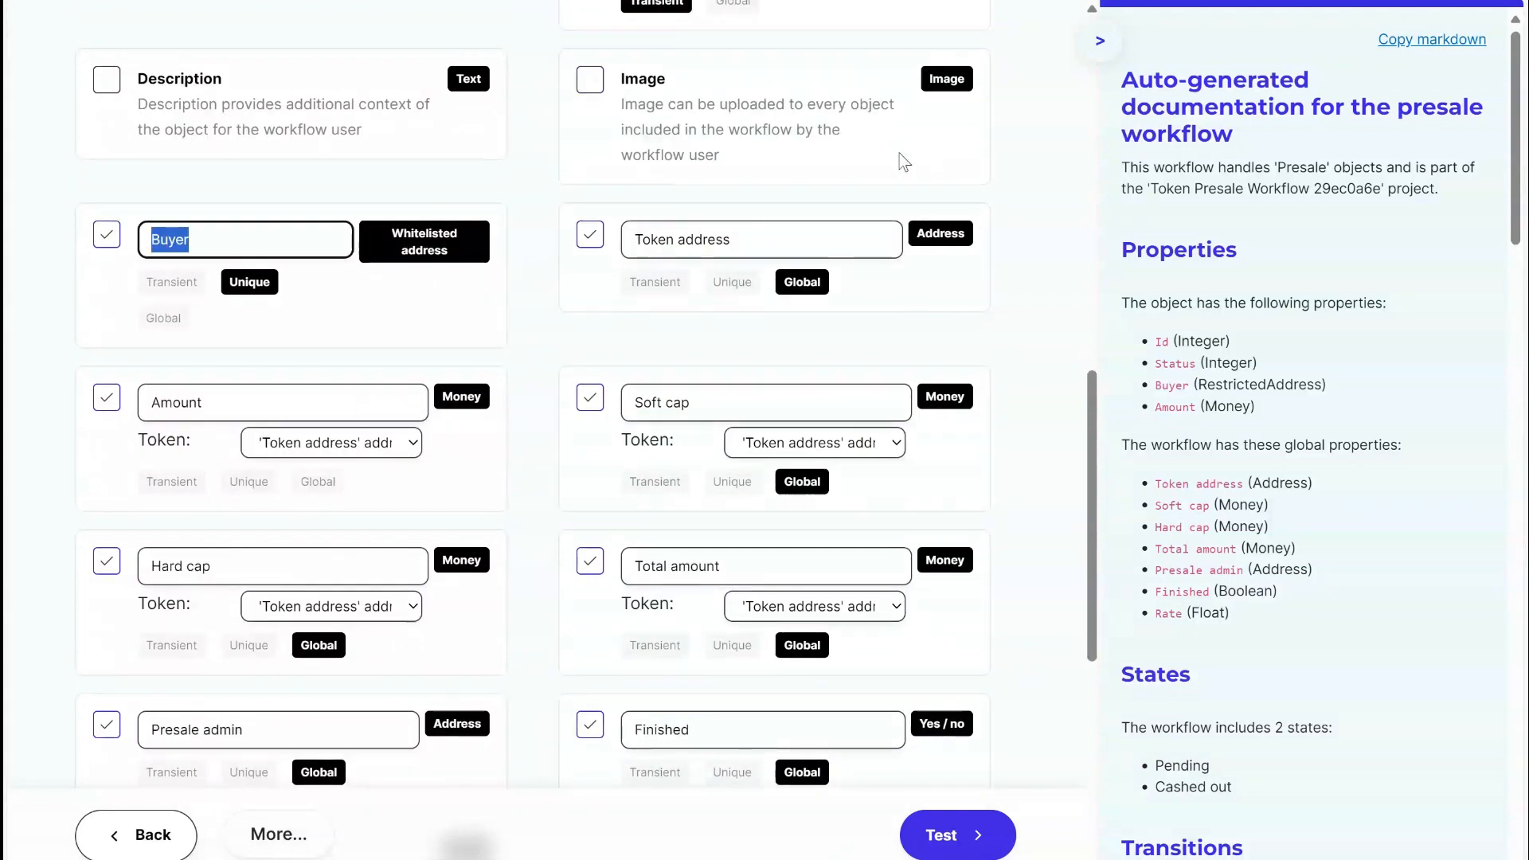
left_click(1100, 41)
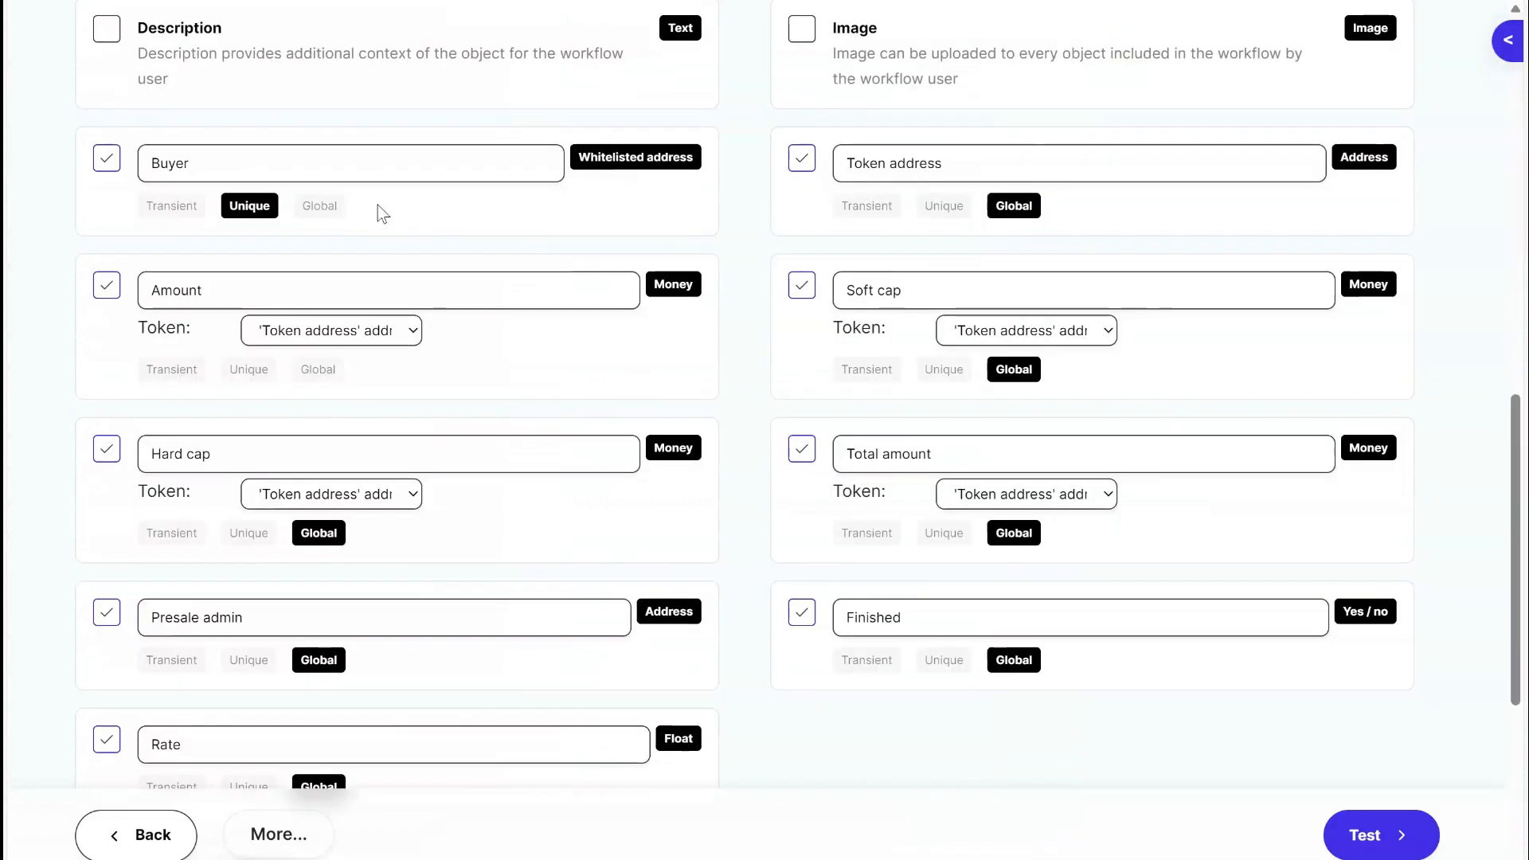
double_click(266, 170)
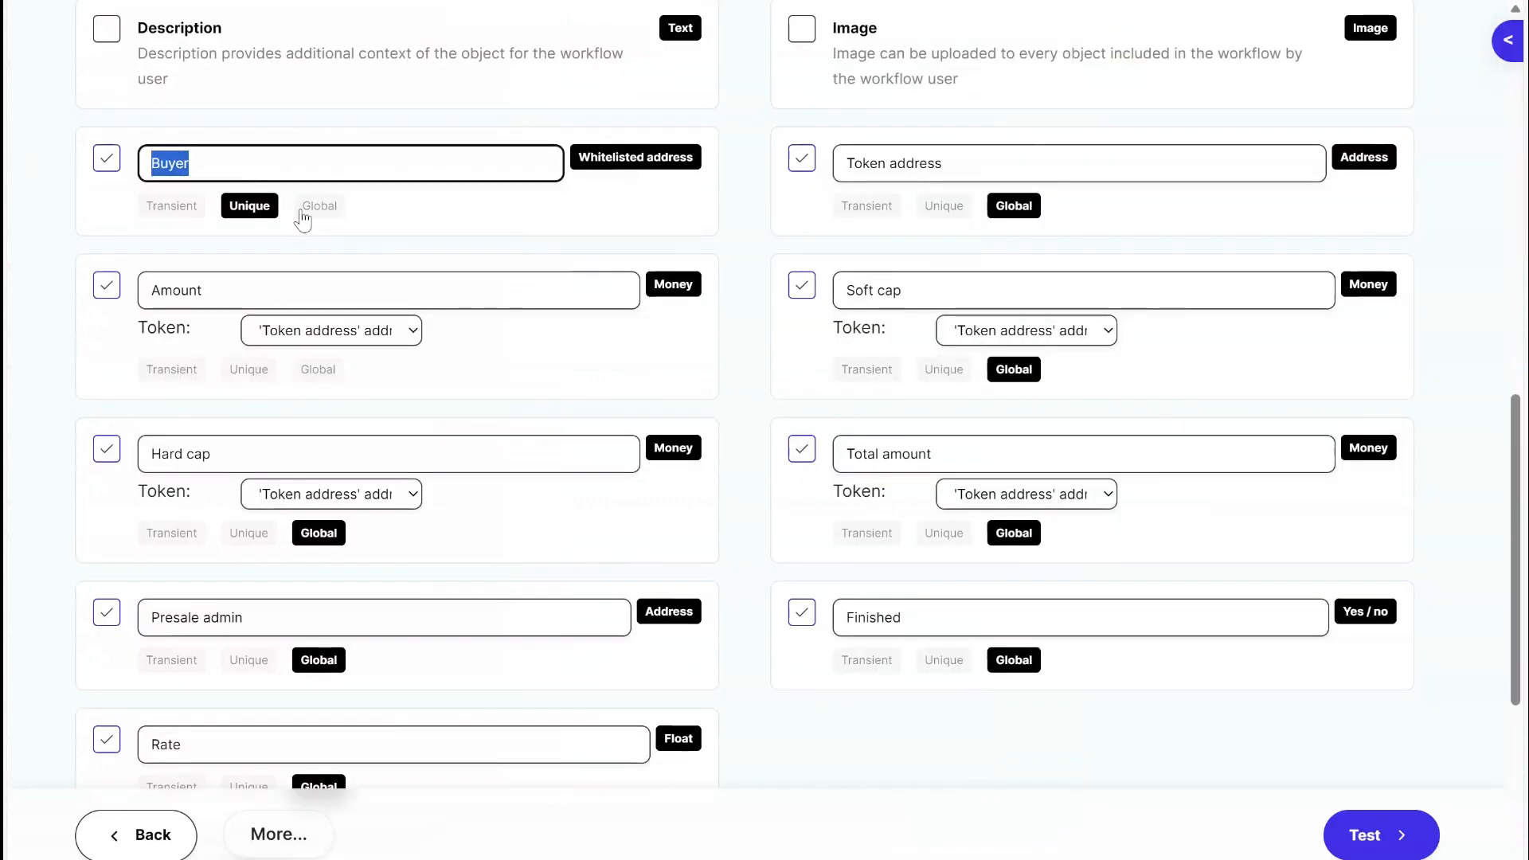
left_click(532, 226)
left_click_drag(591, 159, 700, 156)
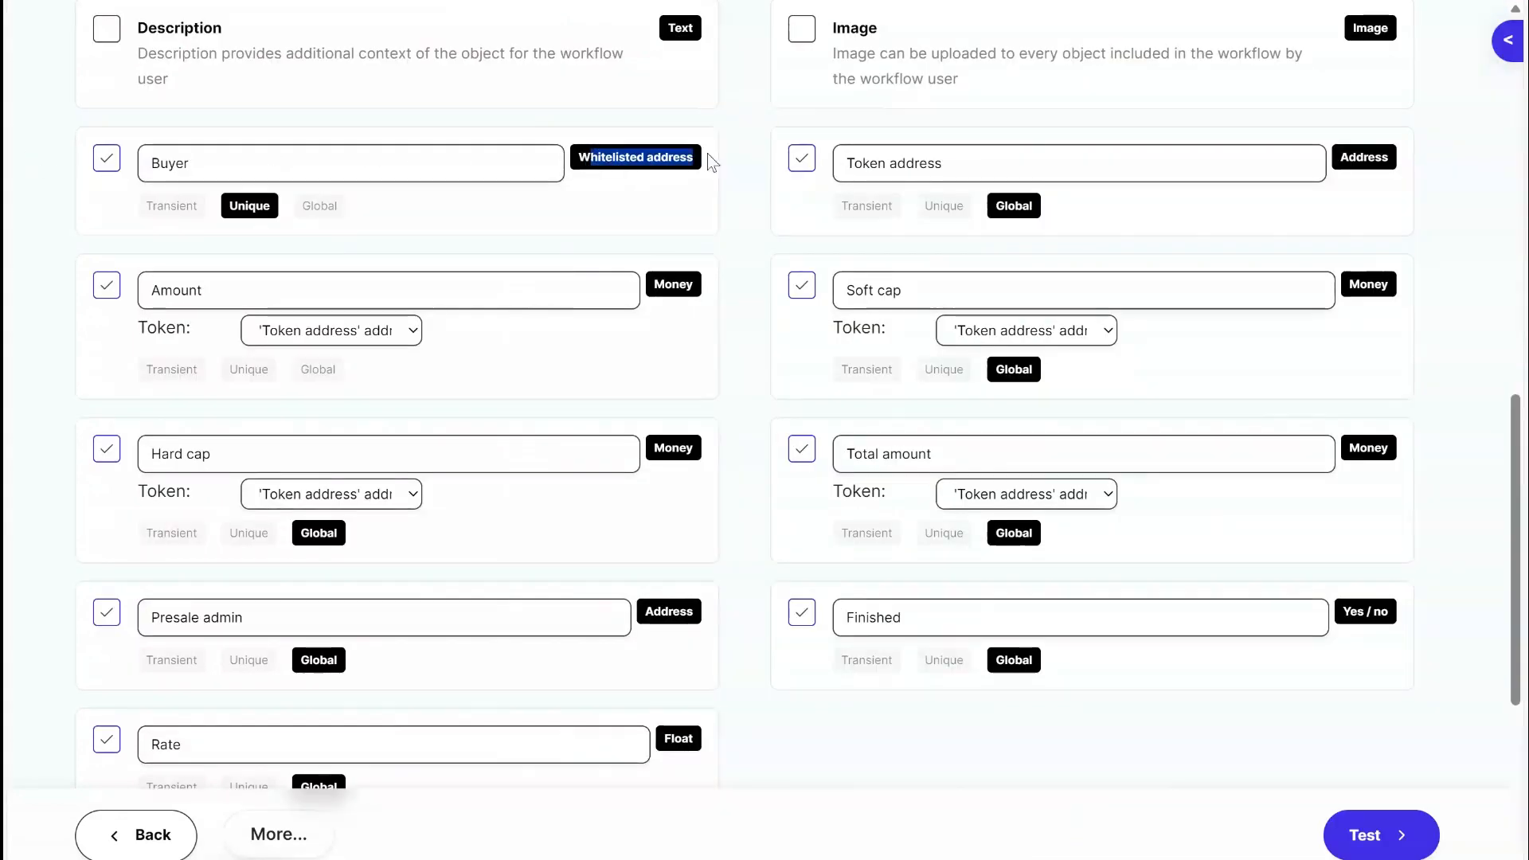
left_click(671, 222)
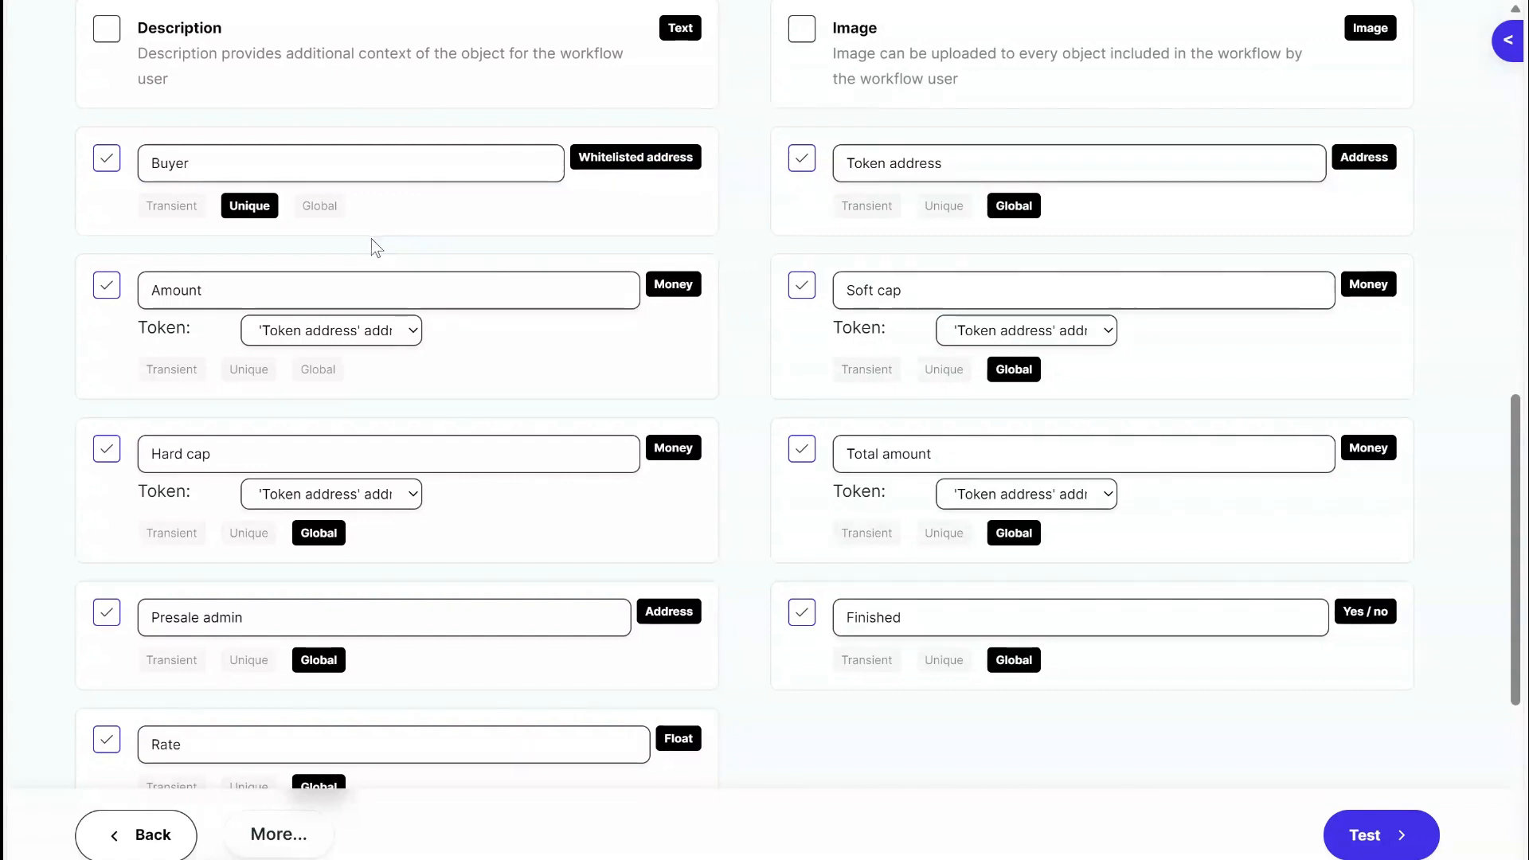
Turn off the Unique option for the Presale object's Buyer attribute.
scroll(457, 250, "up", 10)
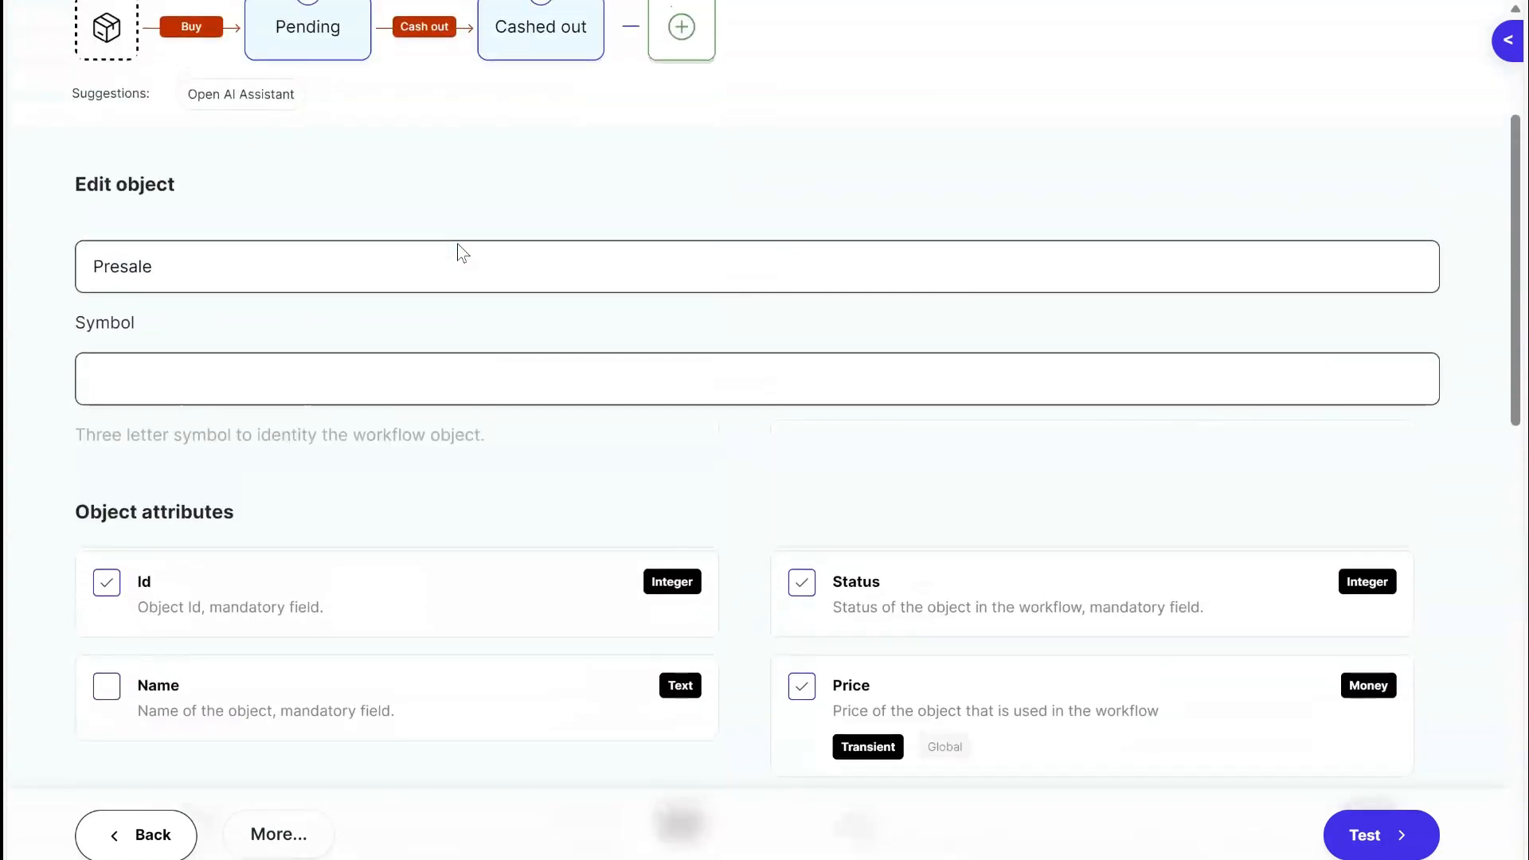
scroll(459, 244, "down", 5)
scroll(459, 243, "down", 4)
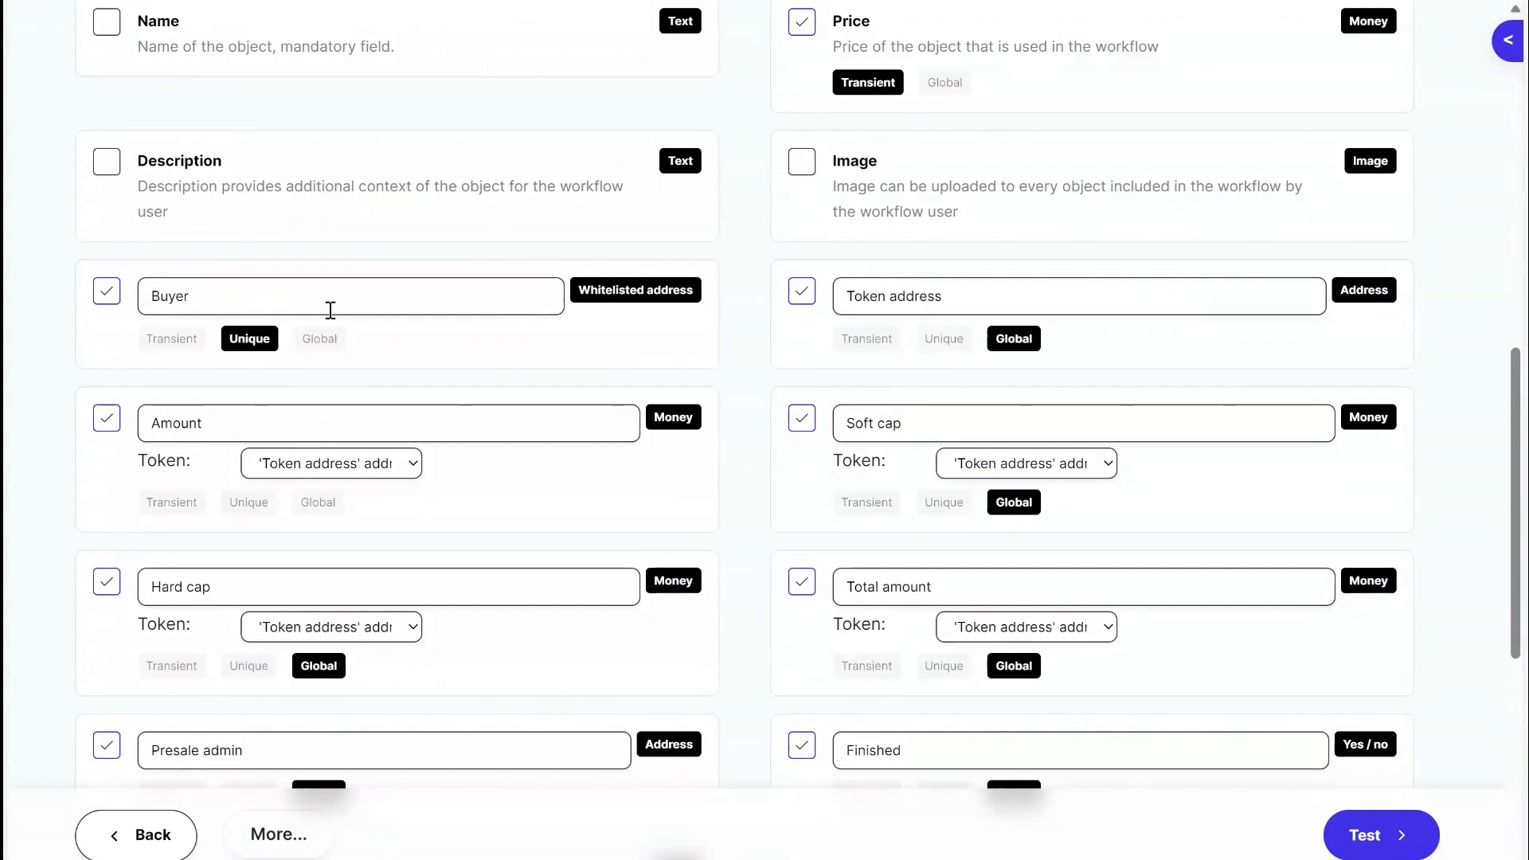
left_click(248, 341)
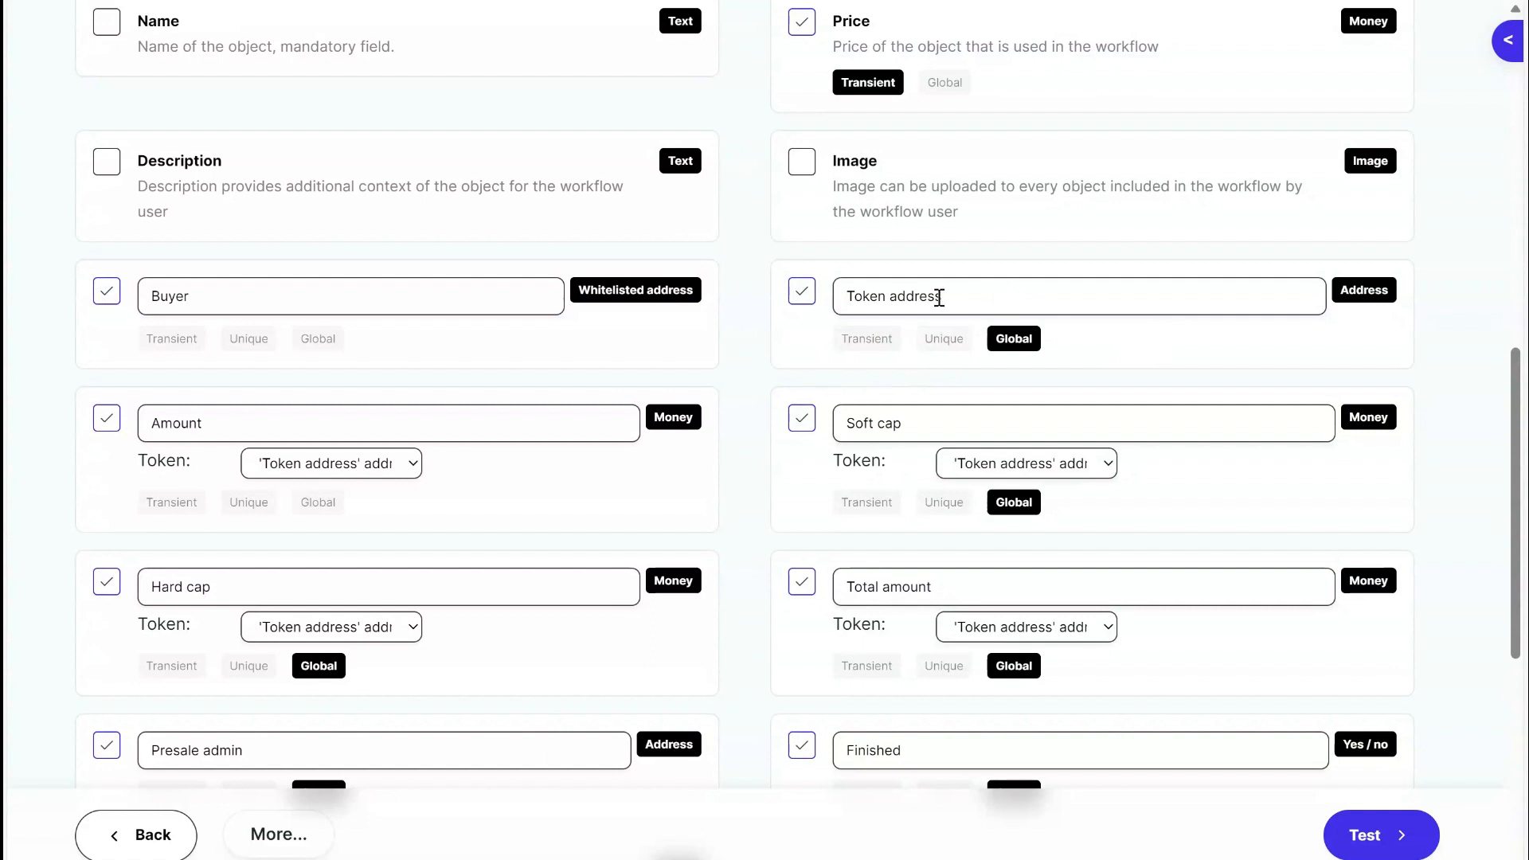
Examine the Amount attribute's name, Money type and token choices, selecting 'Token address' address as its token.
left_click(805, 351)
double_click(263, 432)
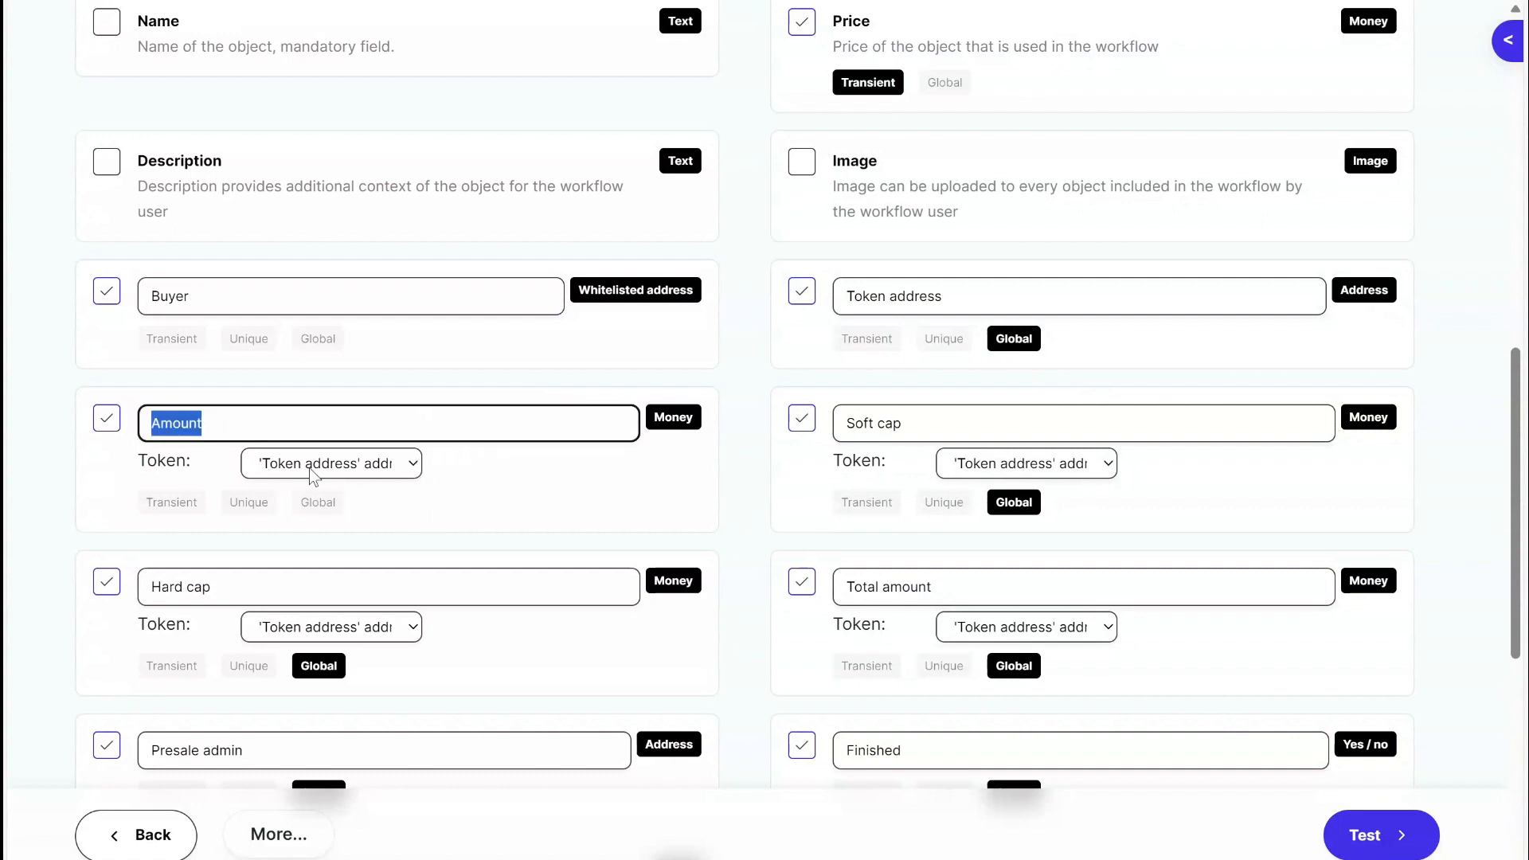
left_click_drag(148, 461, 204, 466)
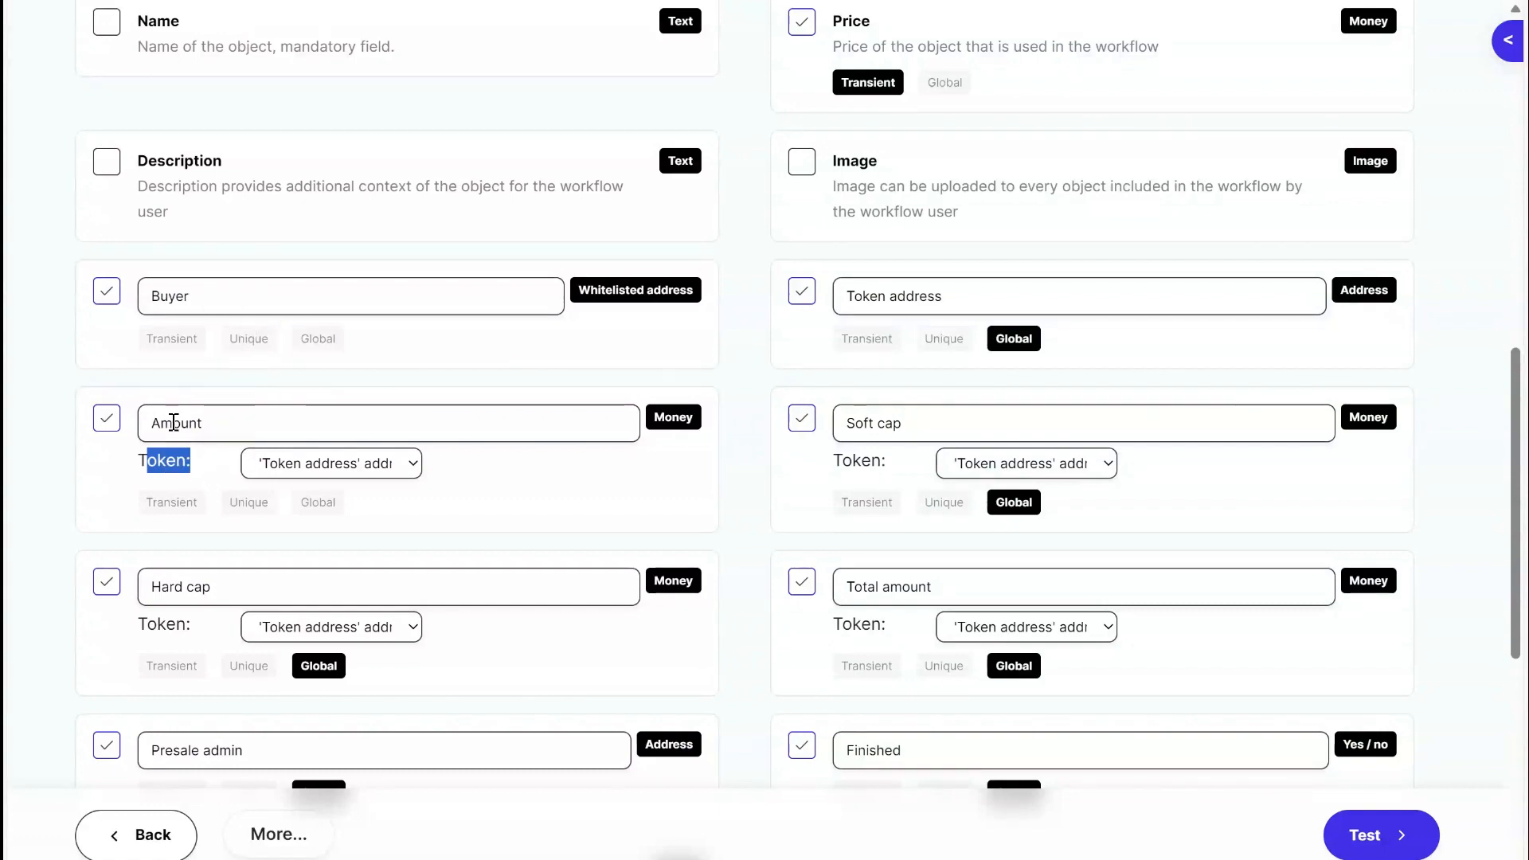
left_click(214, 470)
left_click_drag(651, 417, 699, 422)
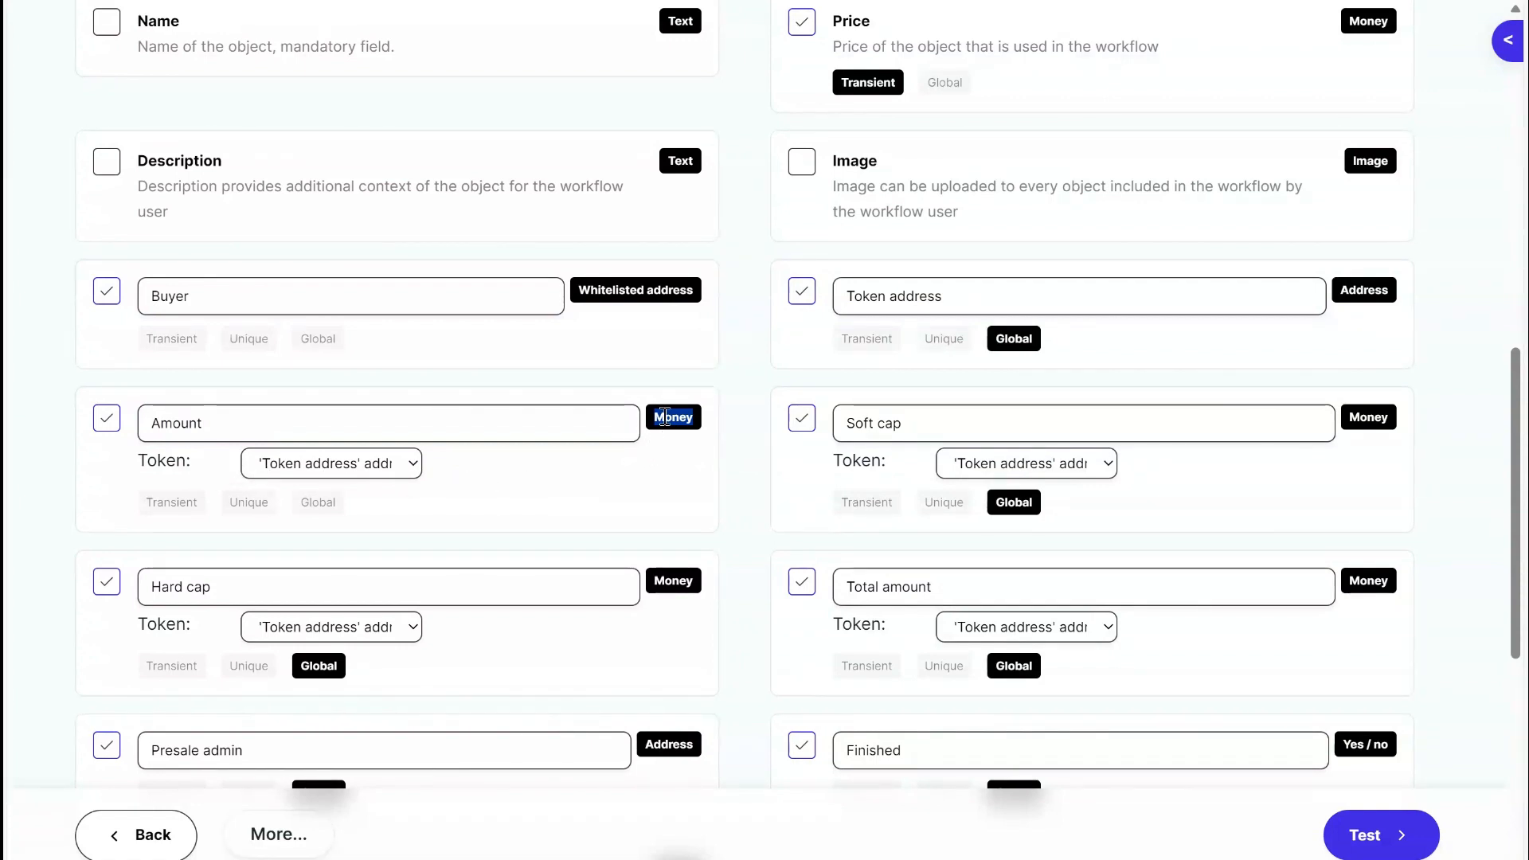
left_click(314, 476)
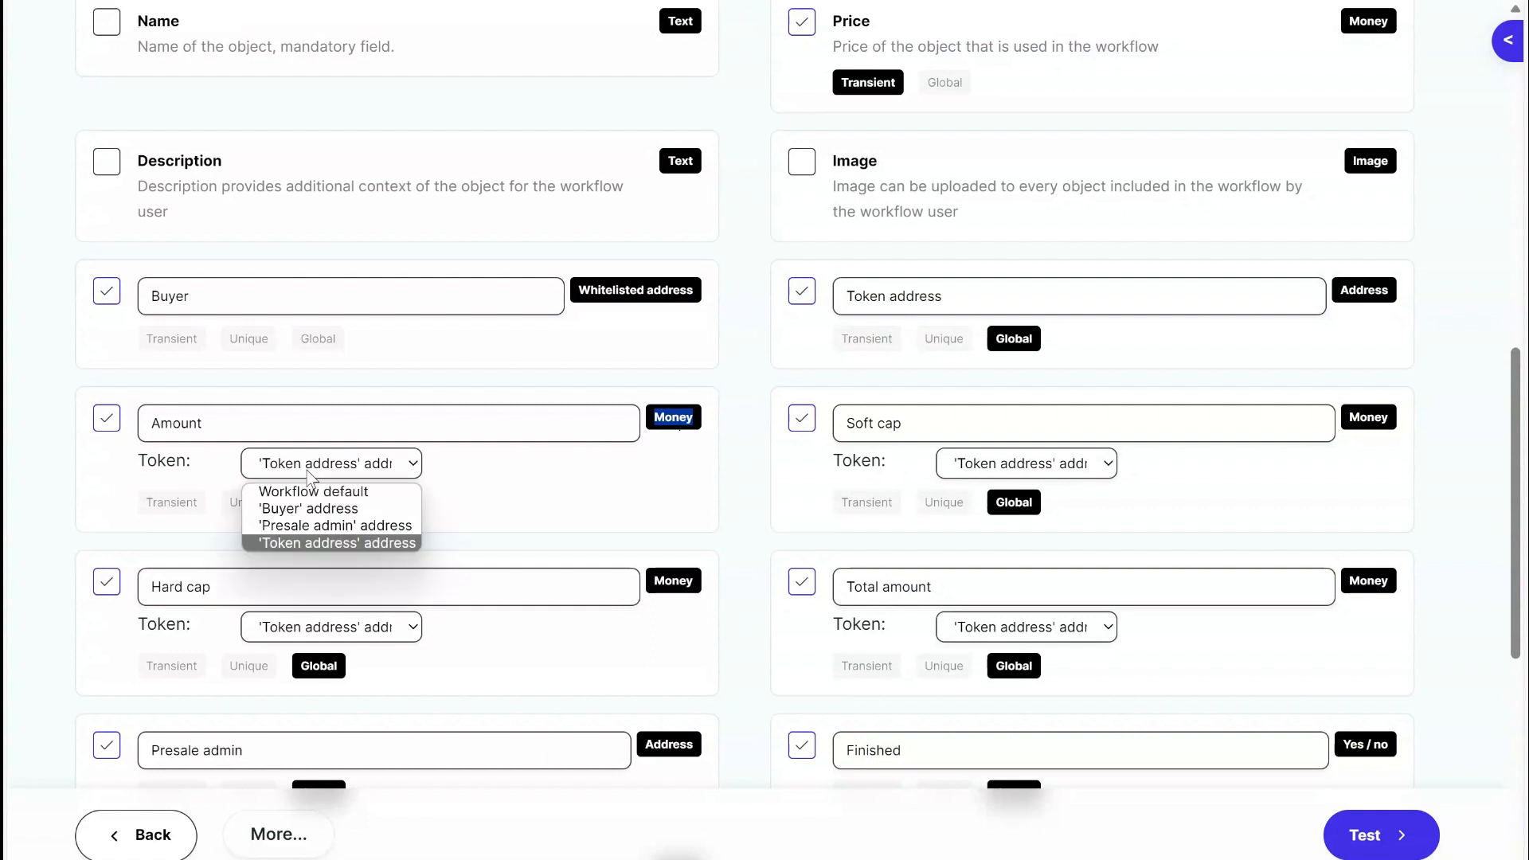
left_click(400, 544)
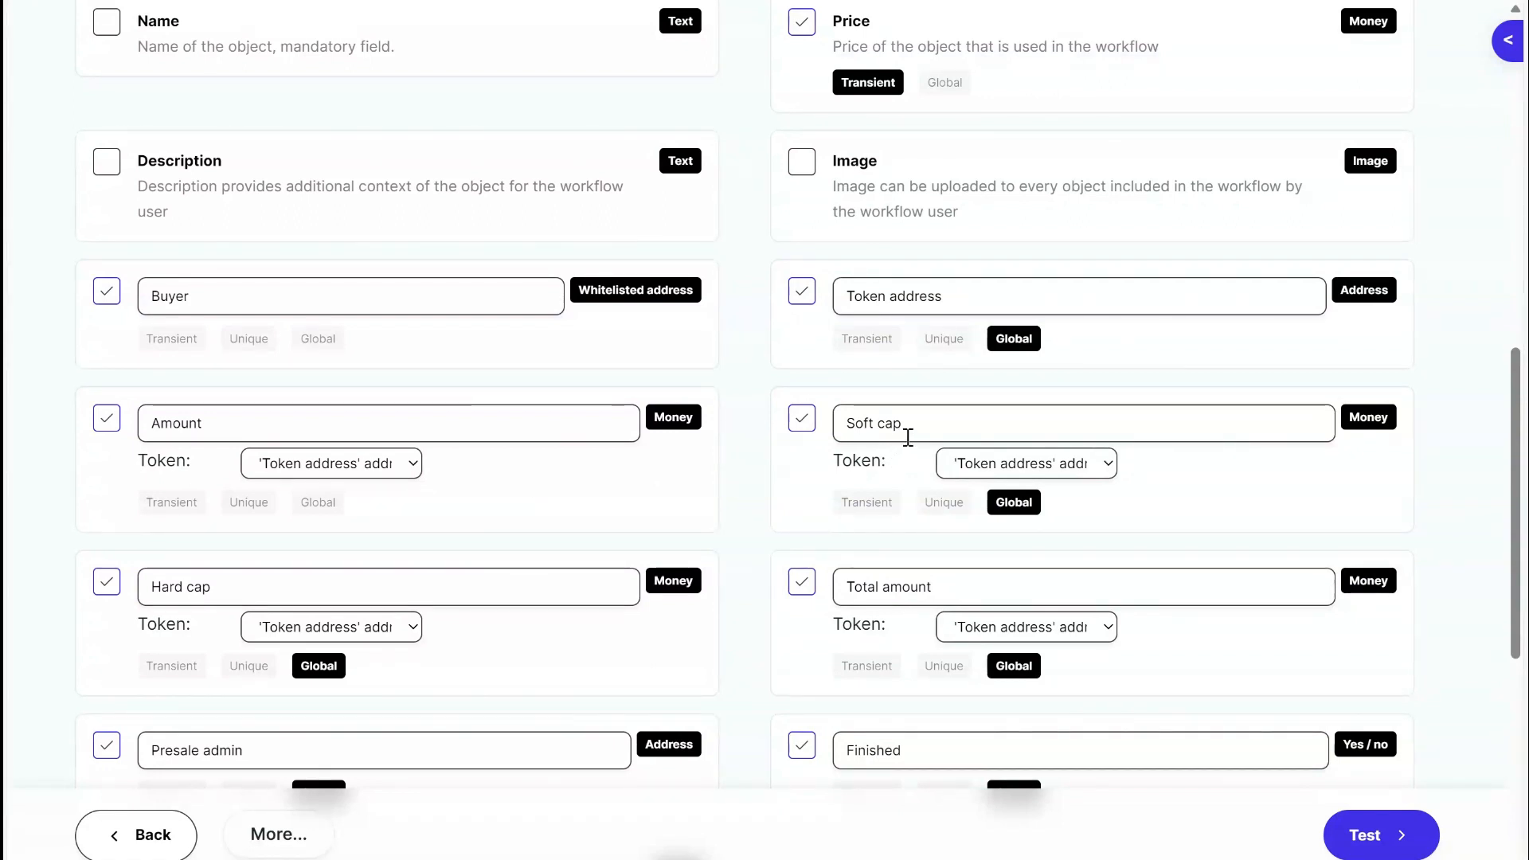
Look through the Soft cap, Hard cap and Total amount attributes and their Global settings.
left_click_drag(916, 430, 117, 604)
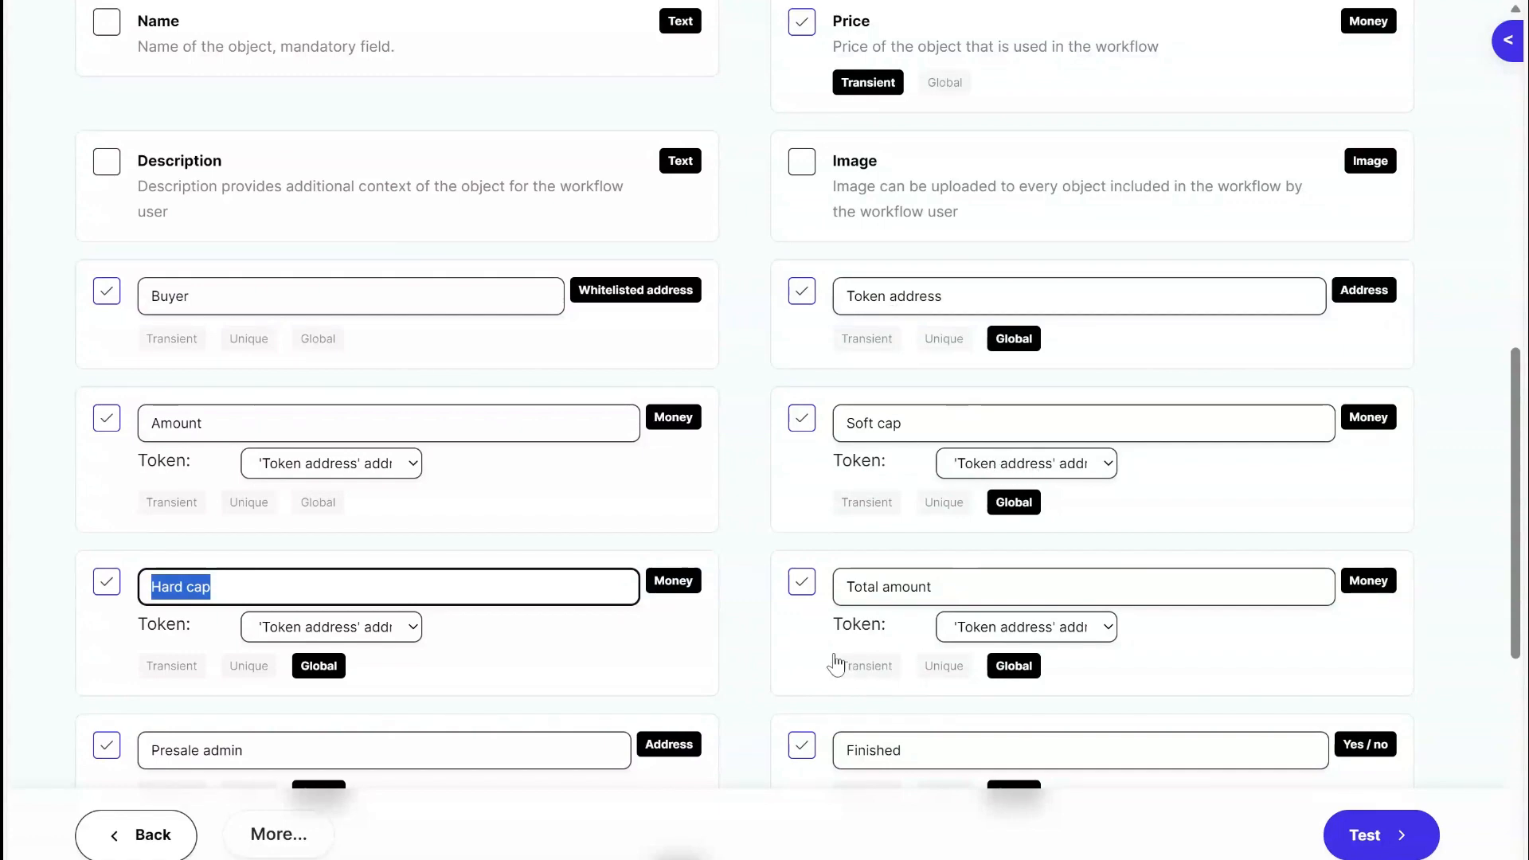
scroll(844, 656, "down", 5)
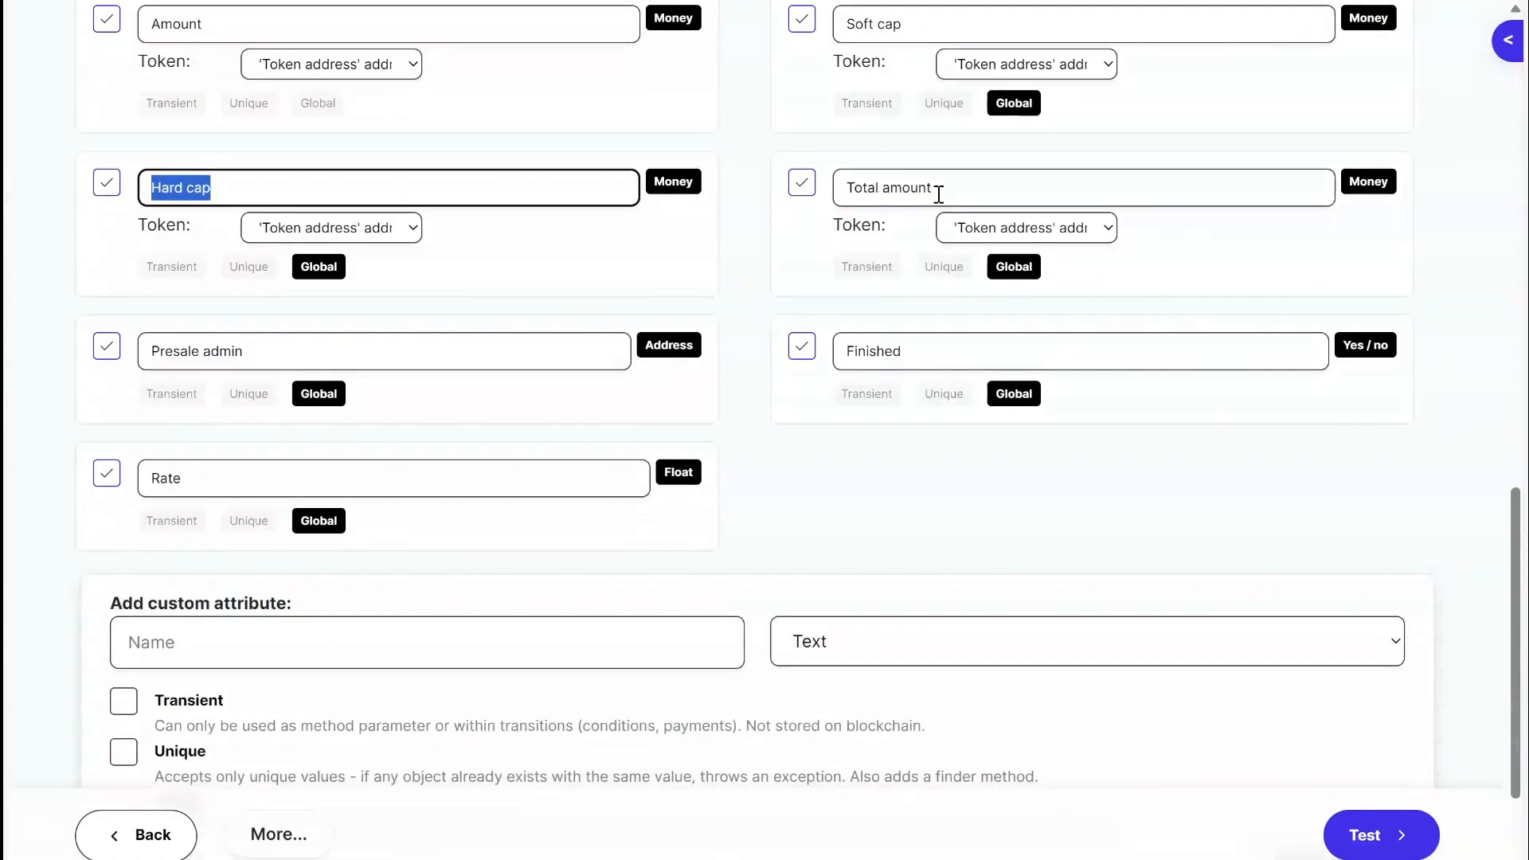
left_click(960, 188)
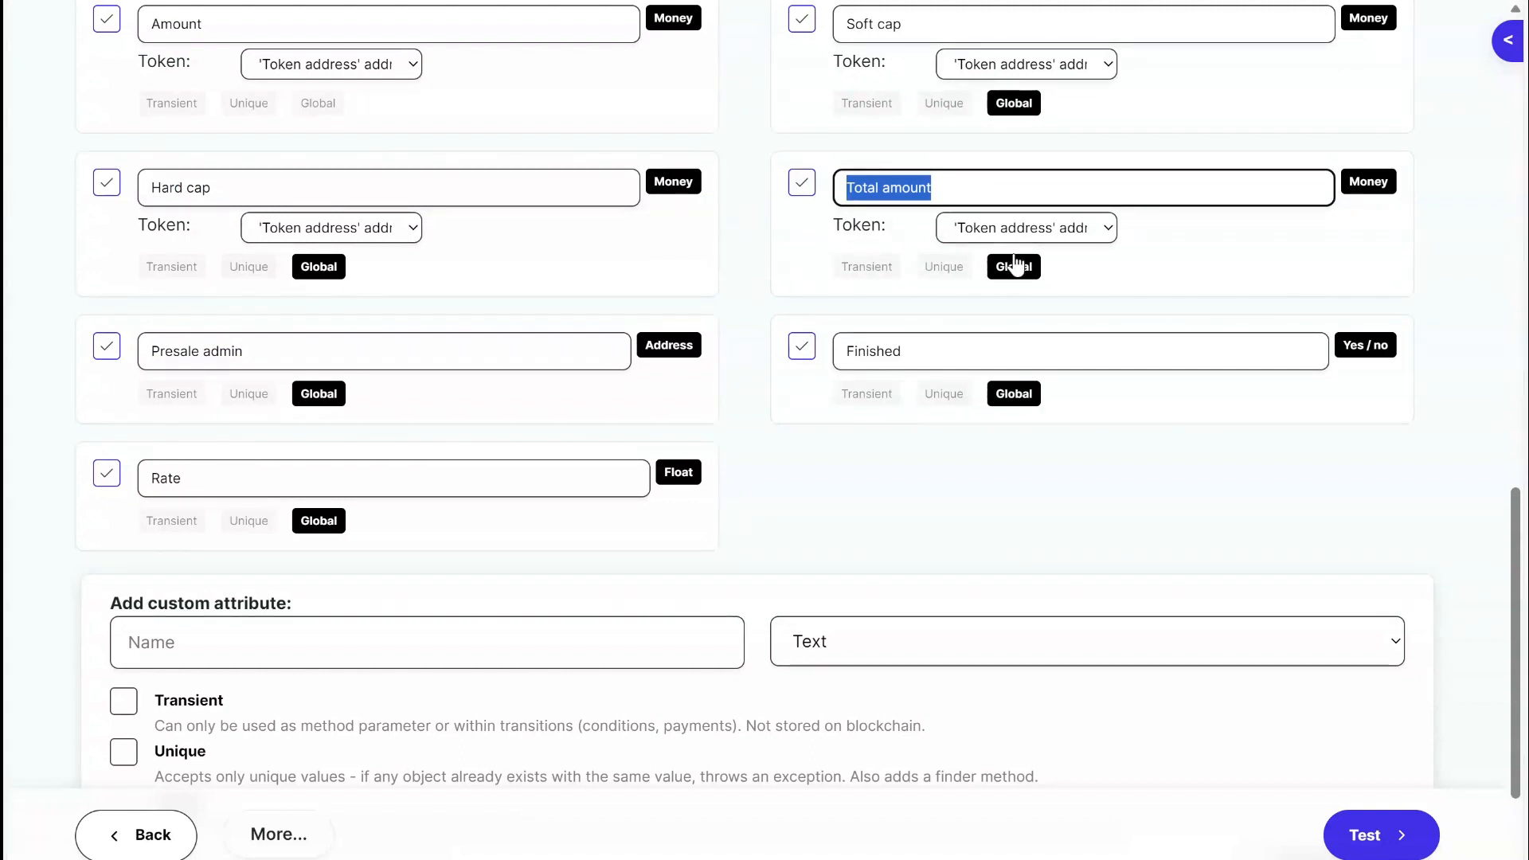
left_click(463, 312)
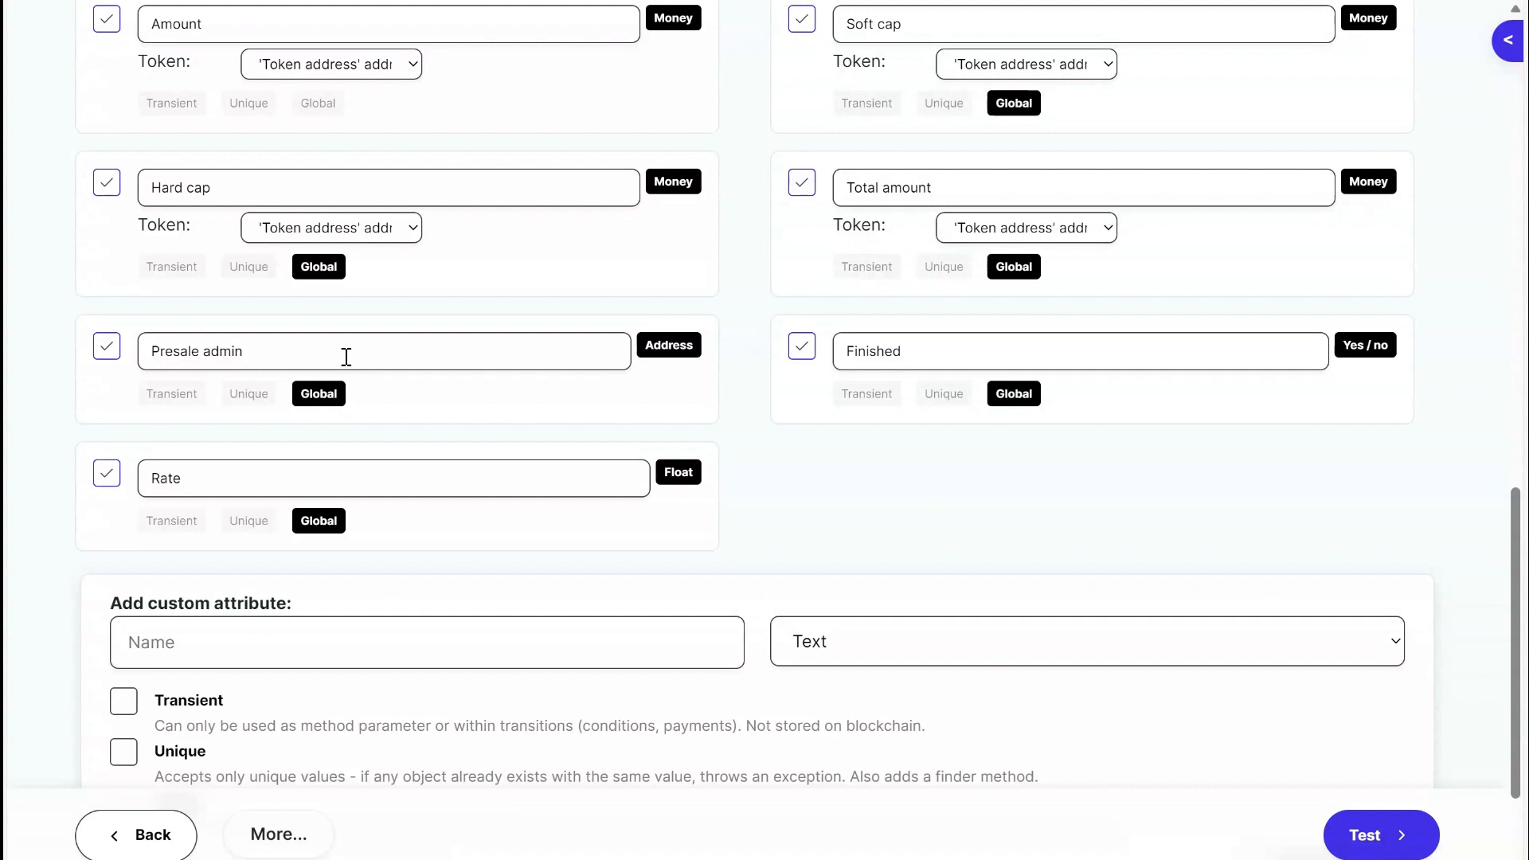
Examine the Presale admin attribute, and compare it with the End presale and Cash out transitions in the workflow diagram.
left_click_drag(346, 357, 157, 359)
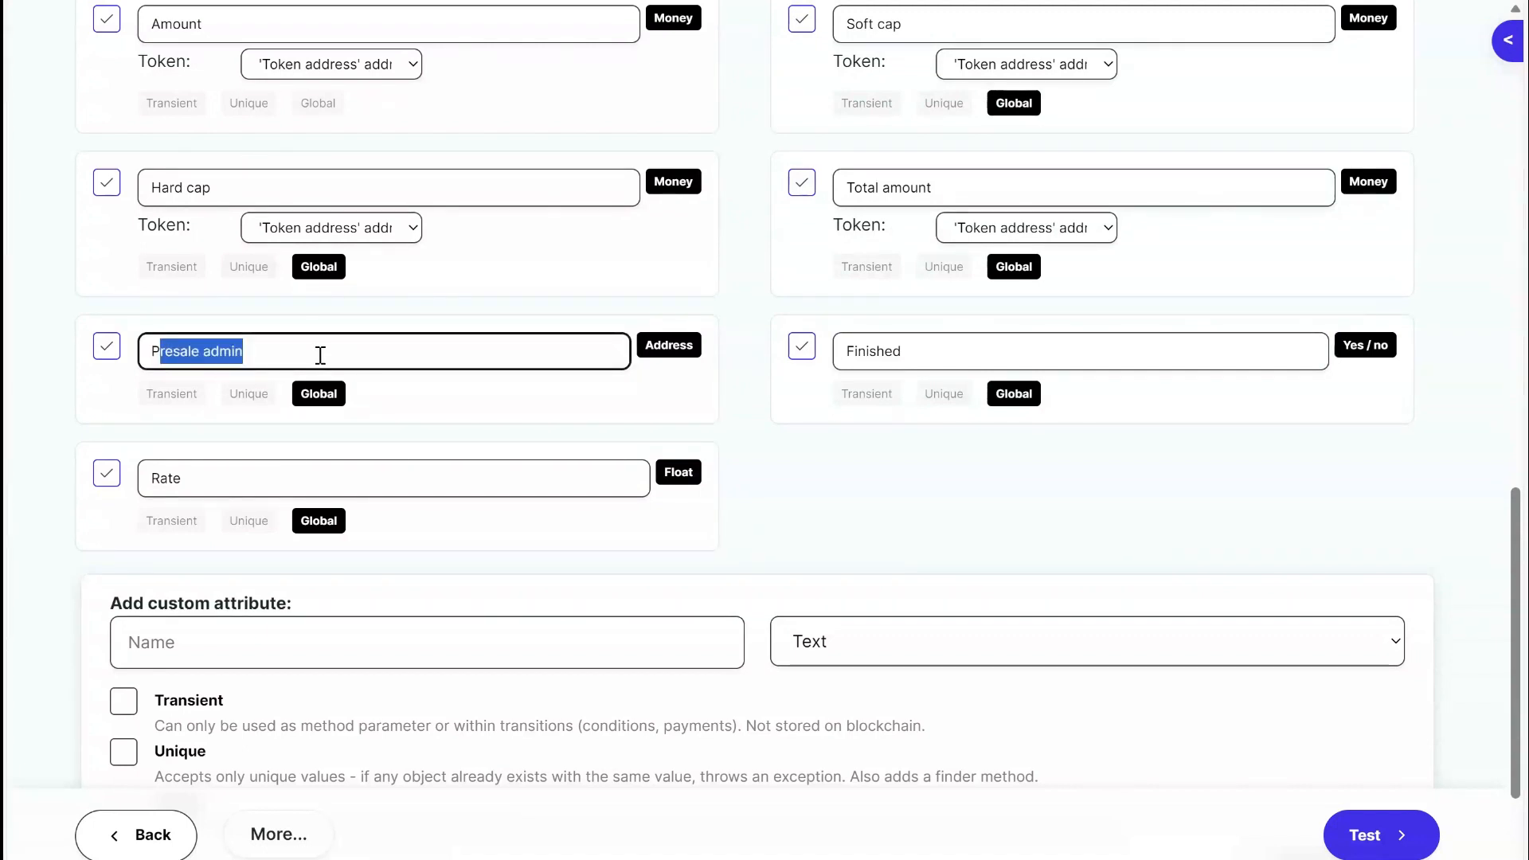
left_click(340, 357)
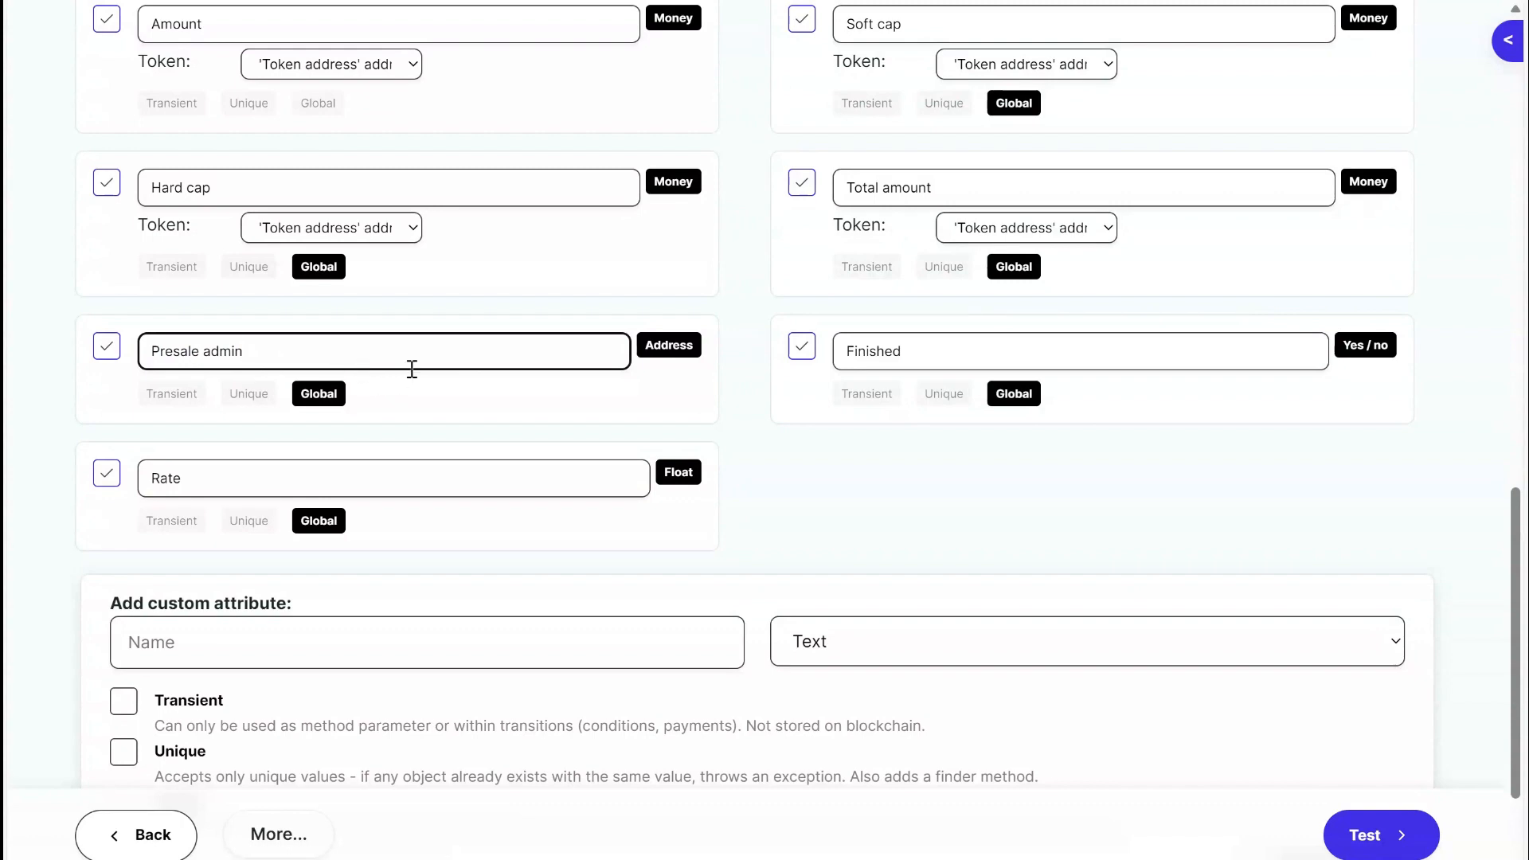
scroll(409, 373, "up", 20)
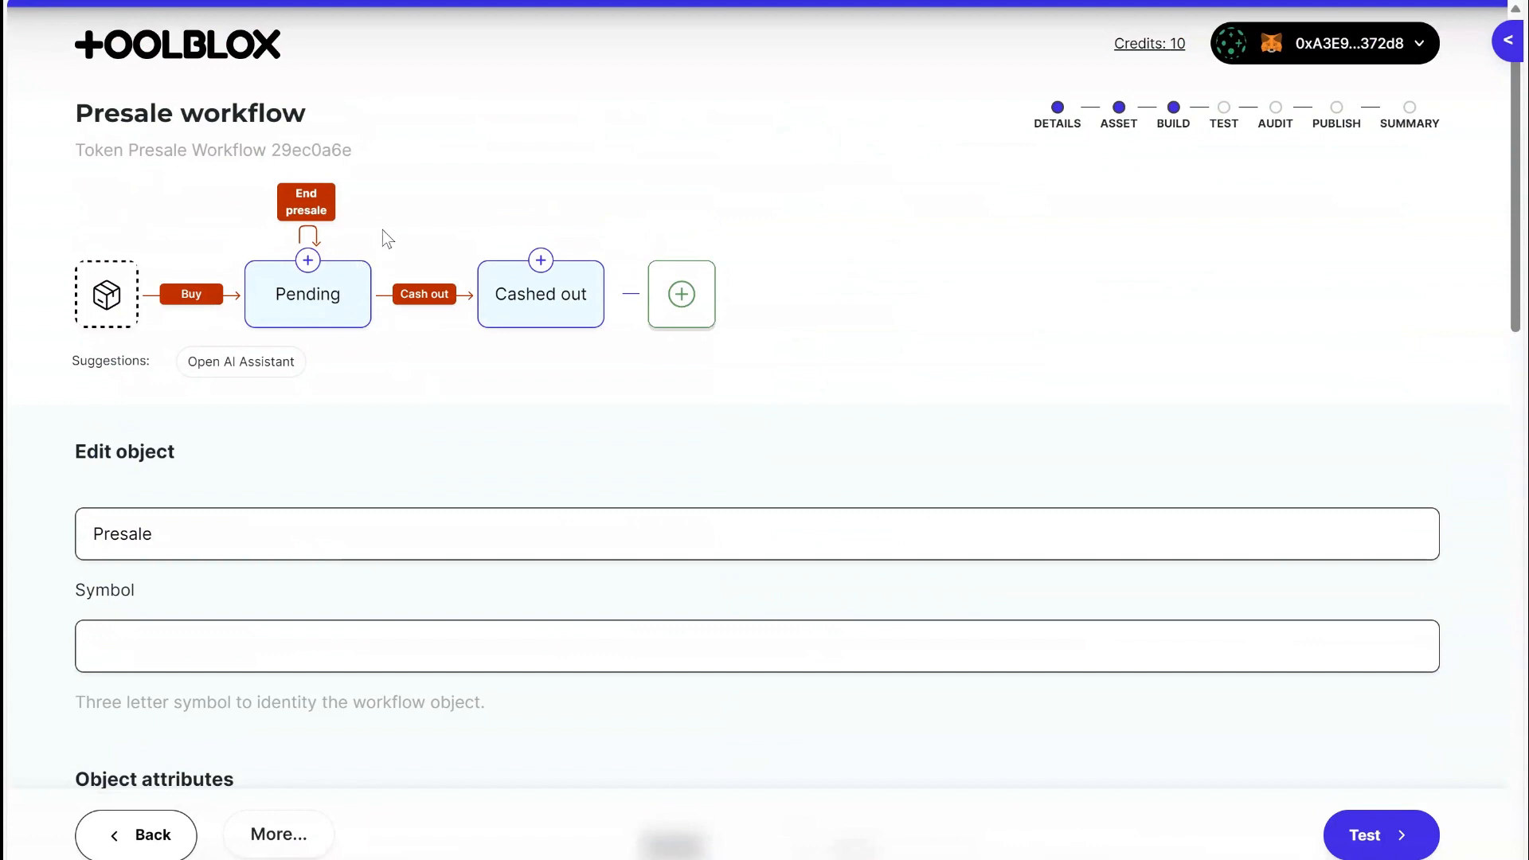
scroll(529, 454, "down", 20)
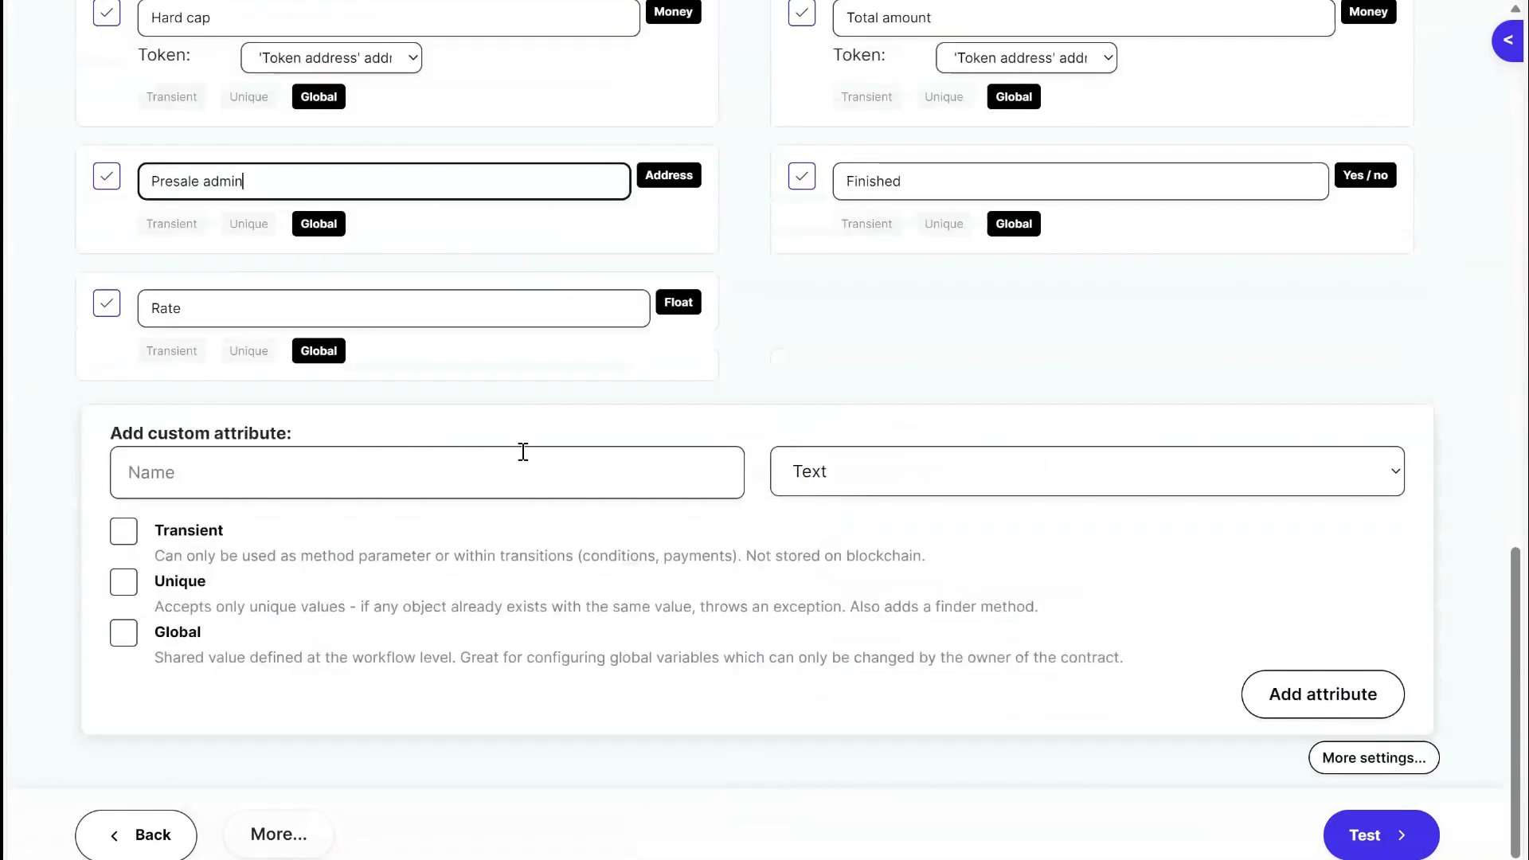
scroll(523, 451, "up", 2)
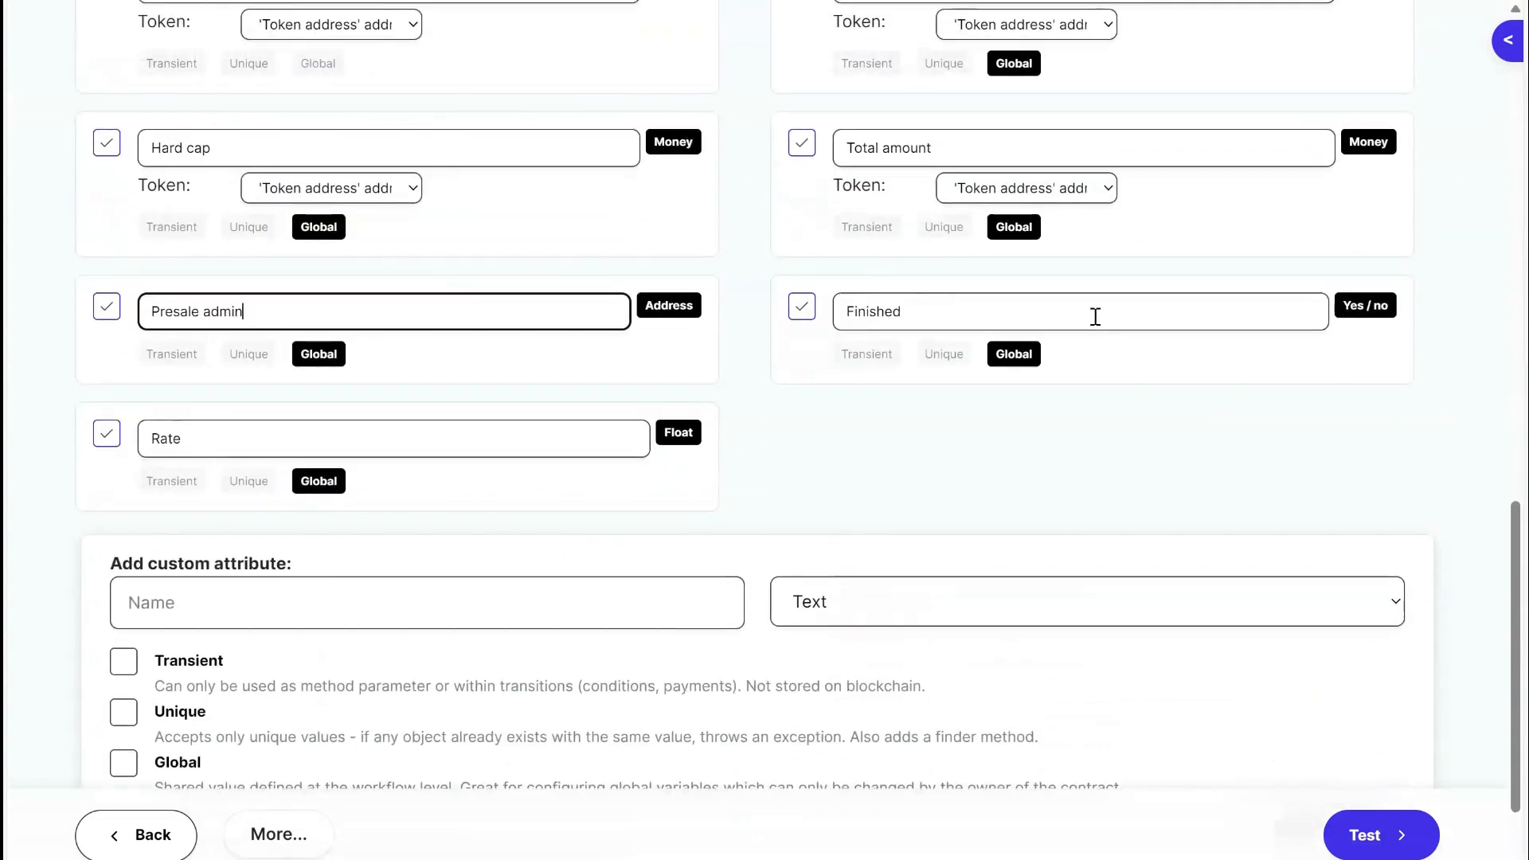
Examine the Finished attribute's name and Yes / no type, and look at the workflow diagram it relates to.
left_click_drag(1345, 307, 1402, 313)
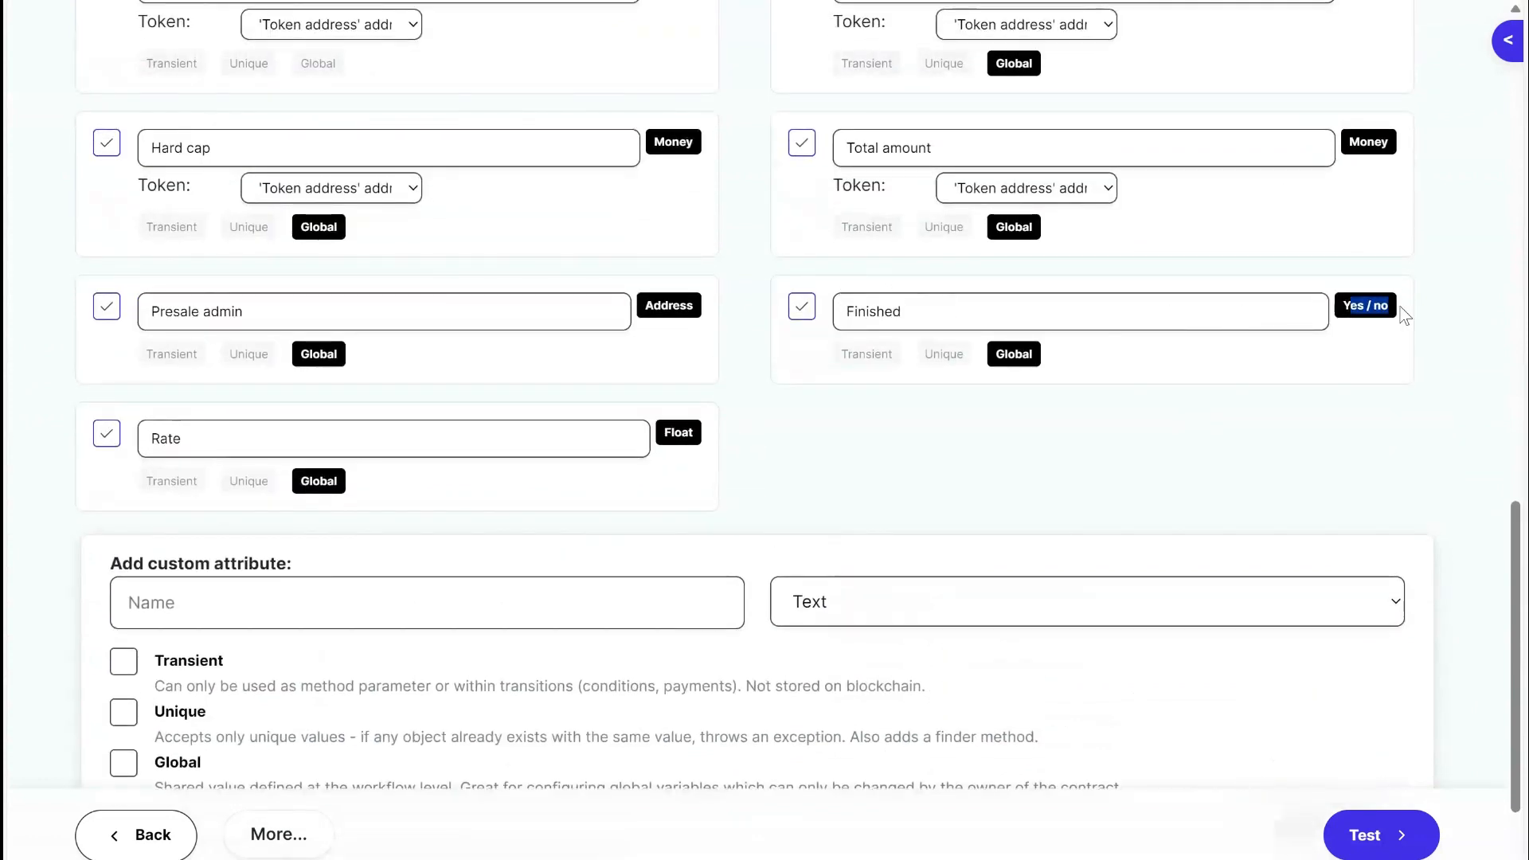
left_click(1231, 399)
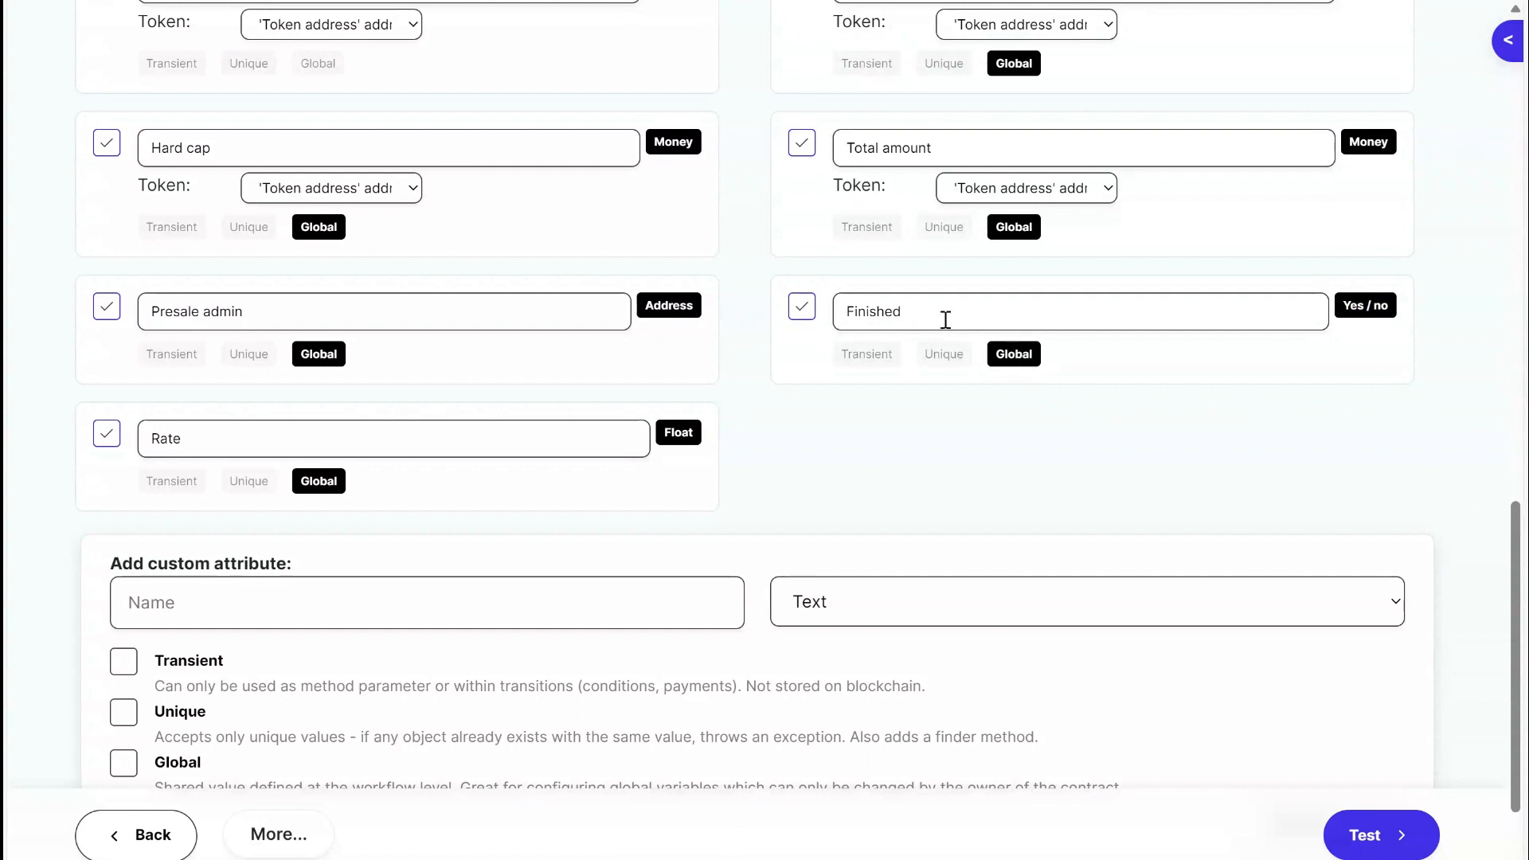
left_click(916, 311)
double_click(915, 312)
left_click(794, 435)
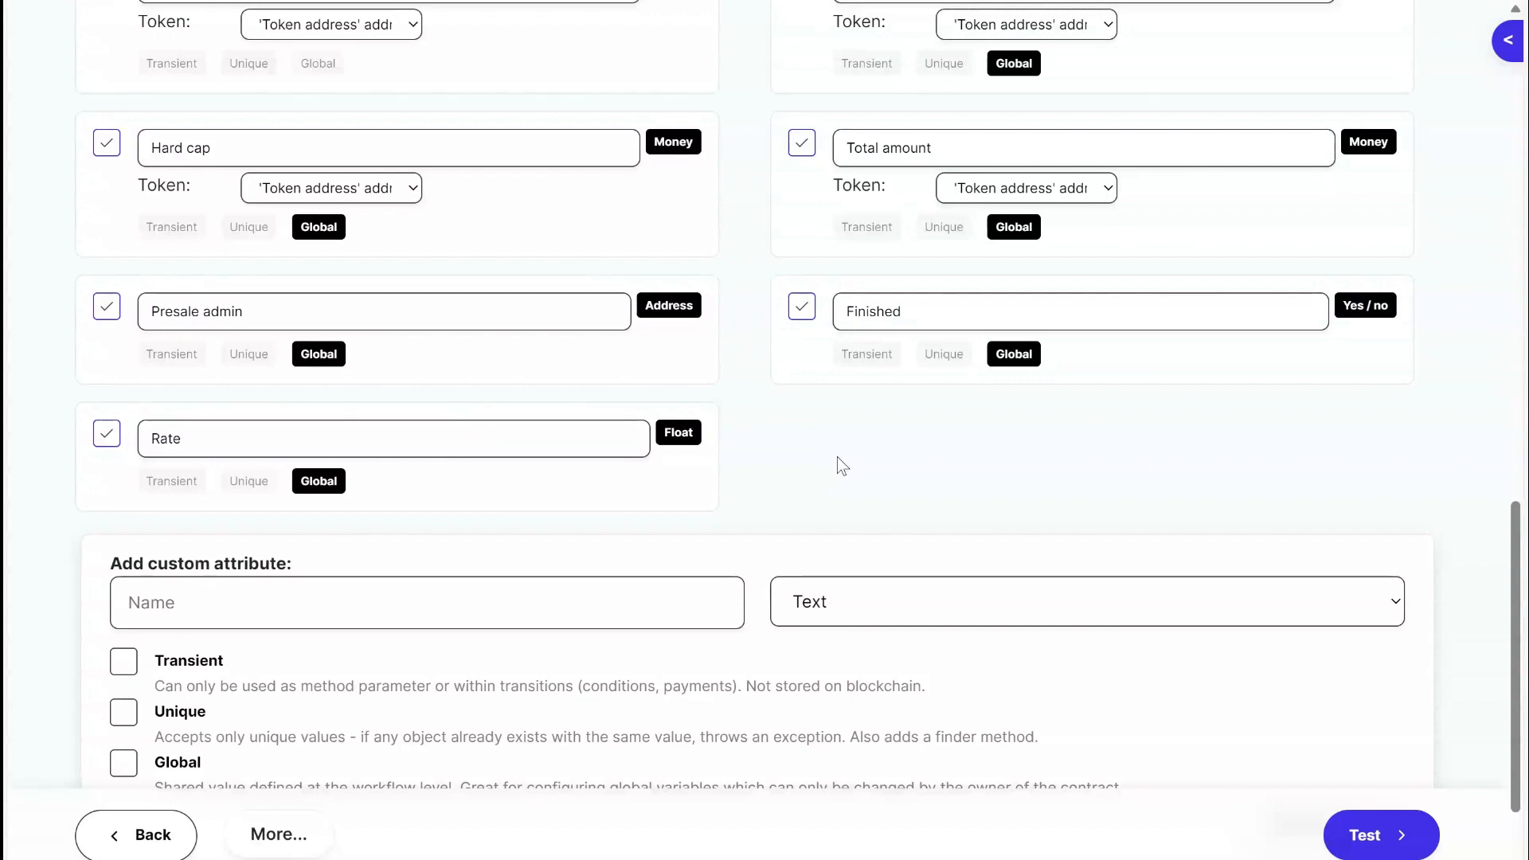
scroll(838, 457, "up", 15)
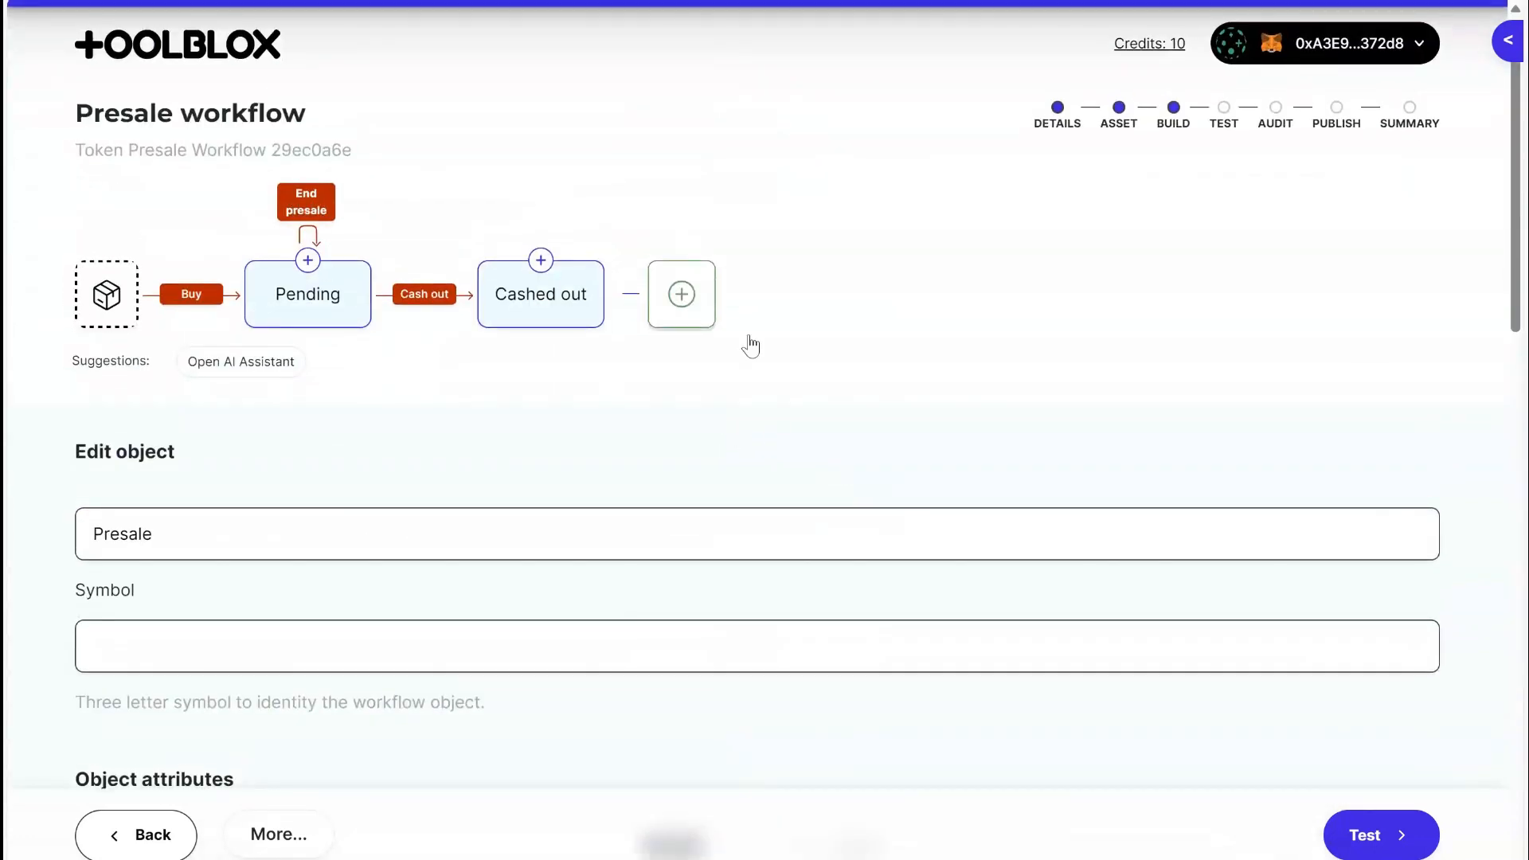
Examine the Rate attribute's name, Float type and Global setting.
scroll(751, 346, "down", 15)
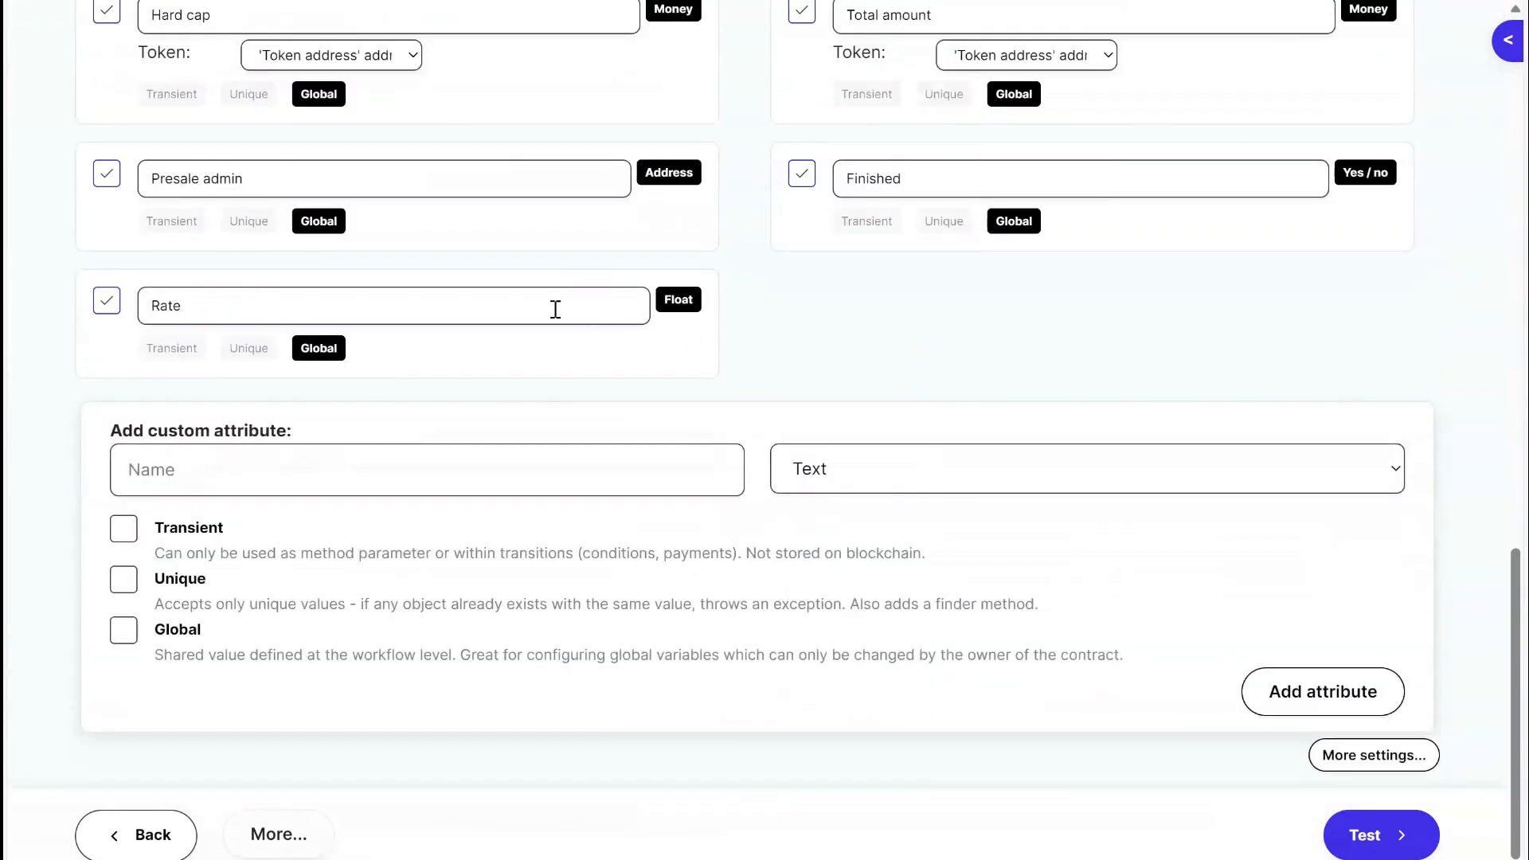
double_click(261, 311)
left_click(977, 355)
Open the Buy transition and look over its parameters, allowance and access settings.
scroll(615, 374, "up", 20)
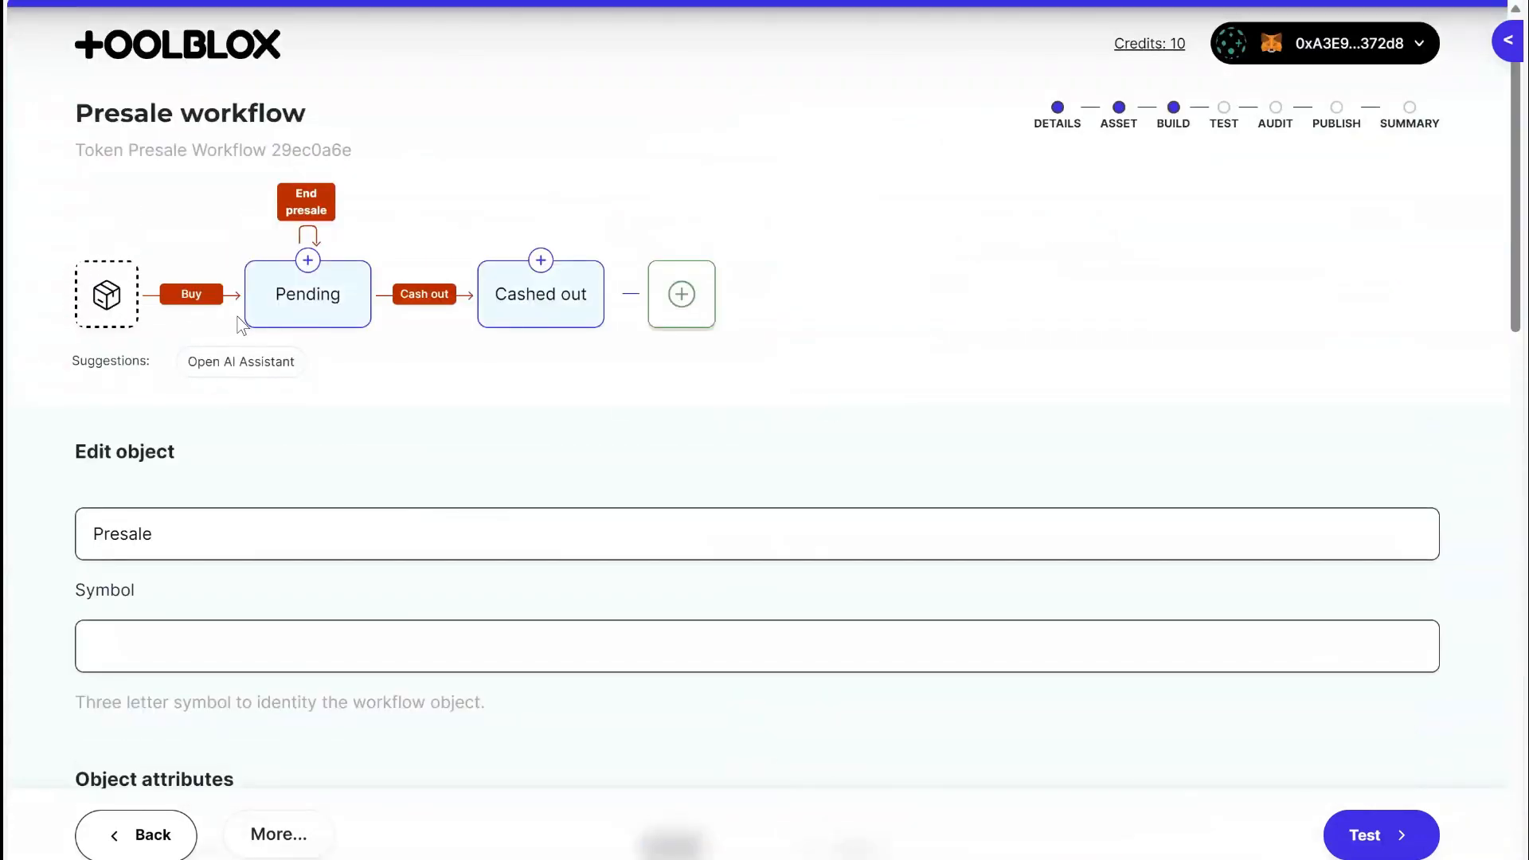
left_click(194, 299)
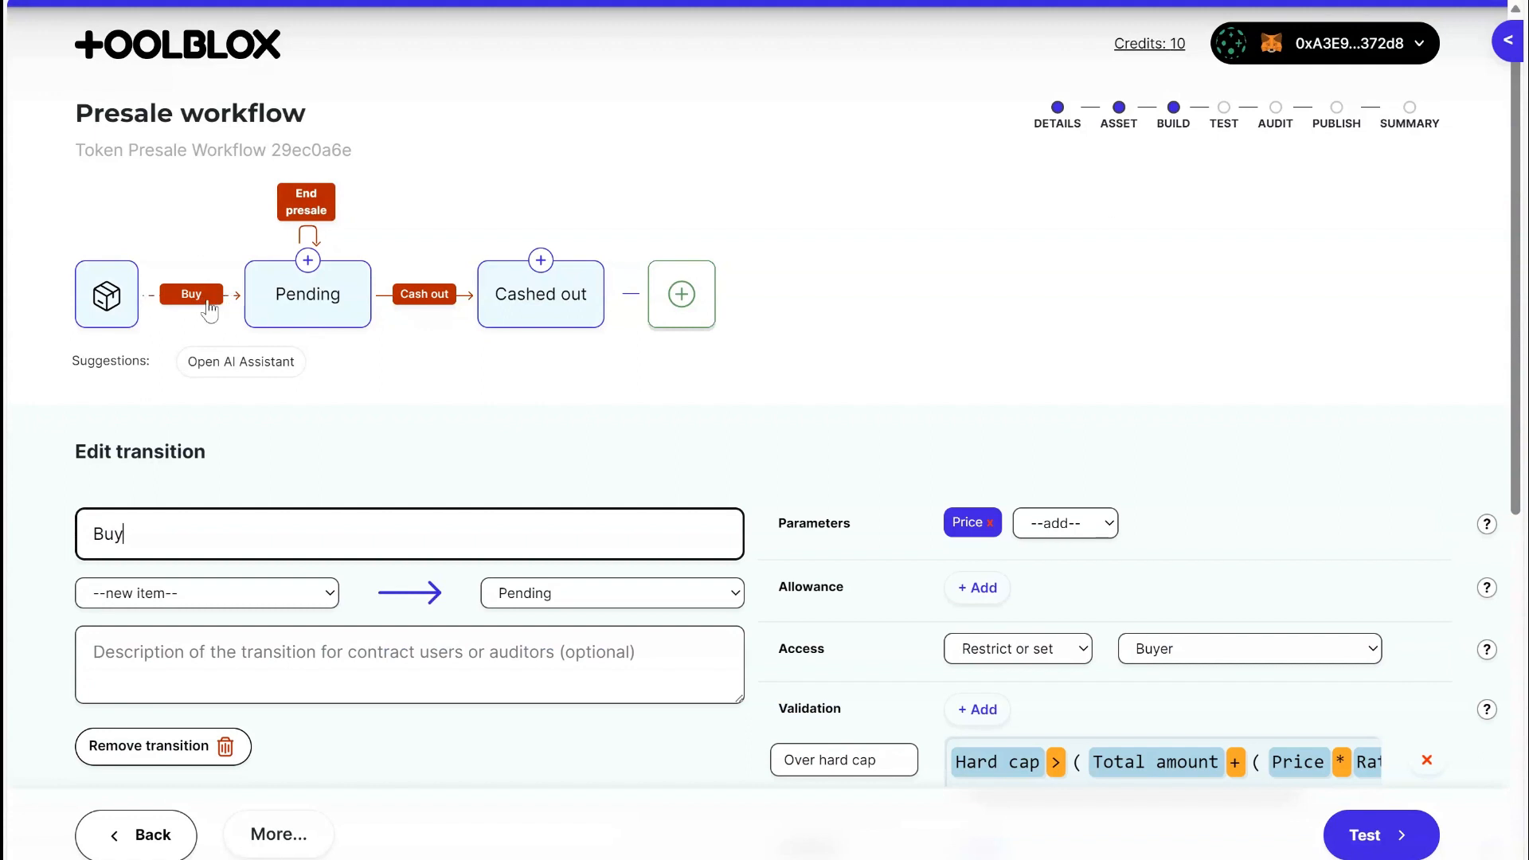
scroll(690, 368, "down", 2)
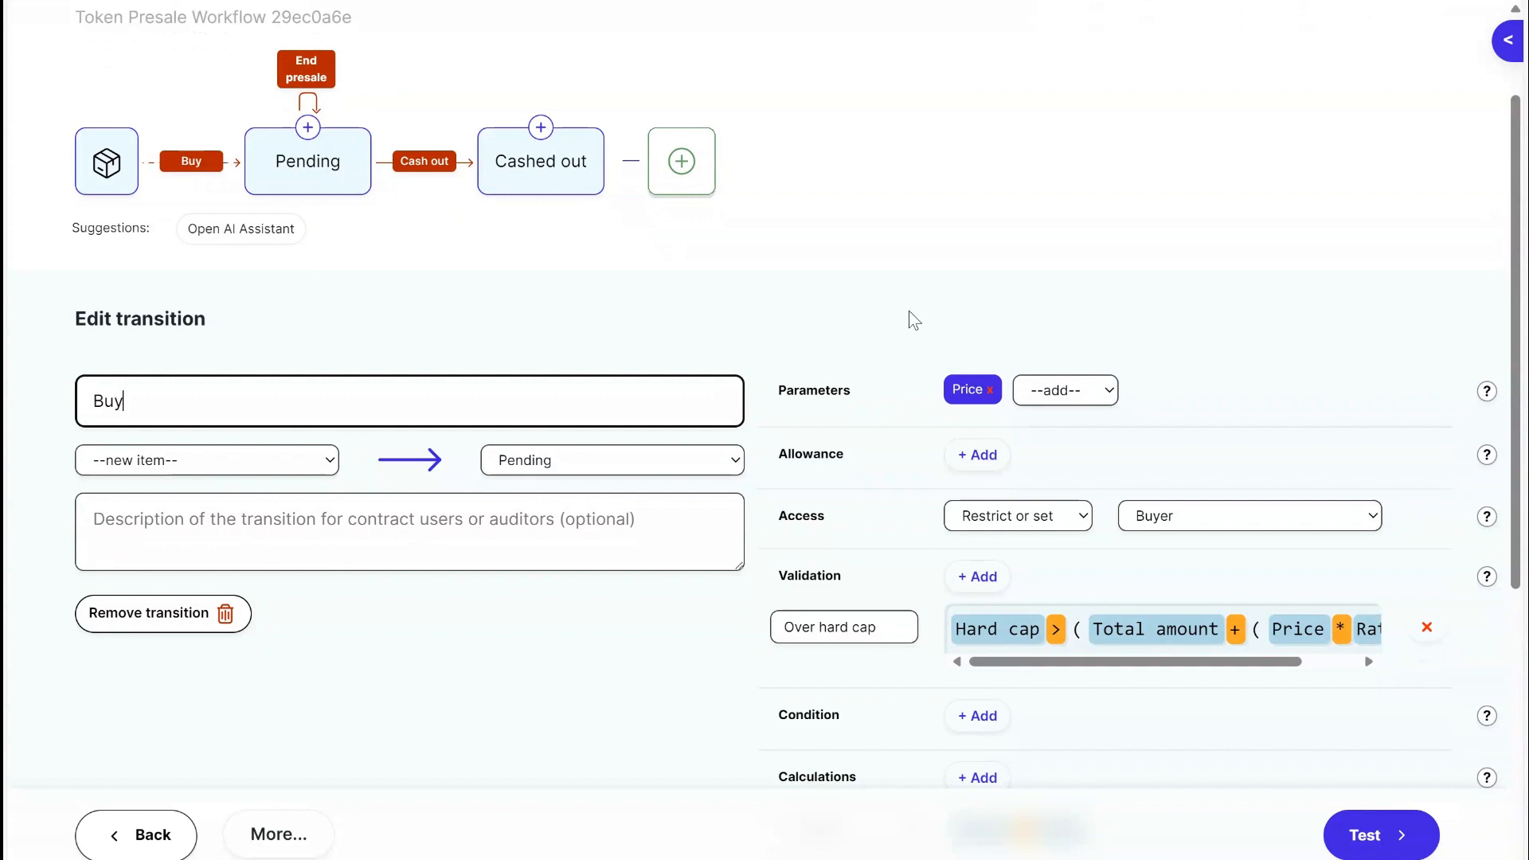
scroll(842, 287, "down", 4)
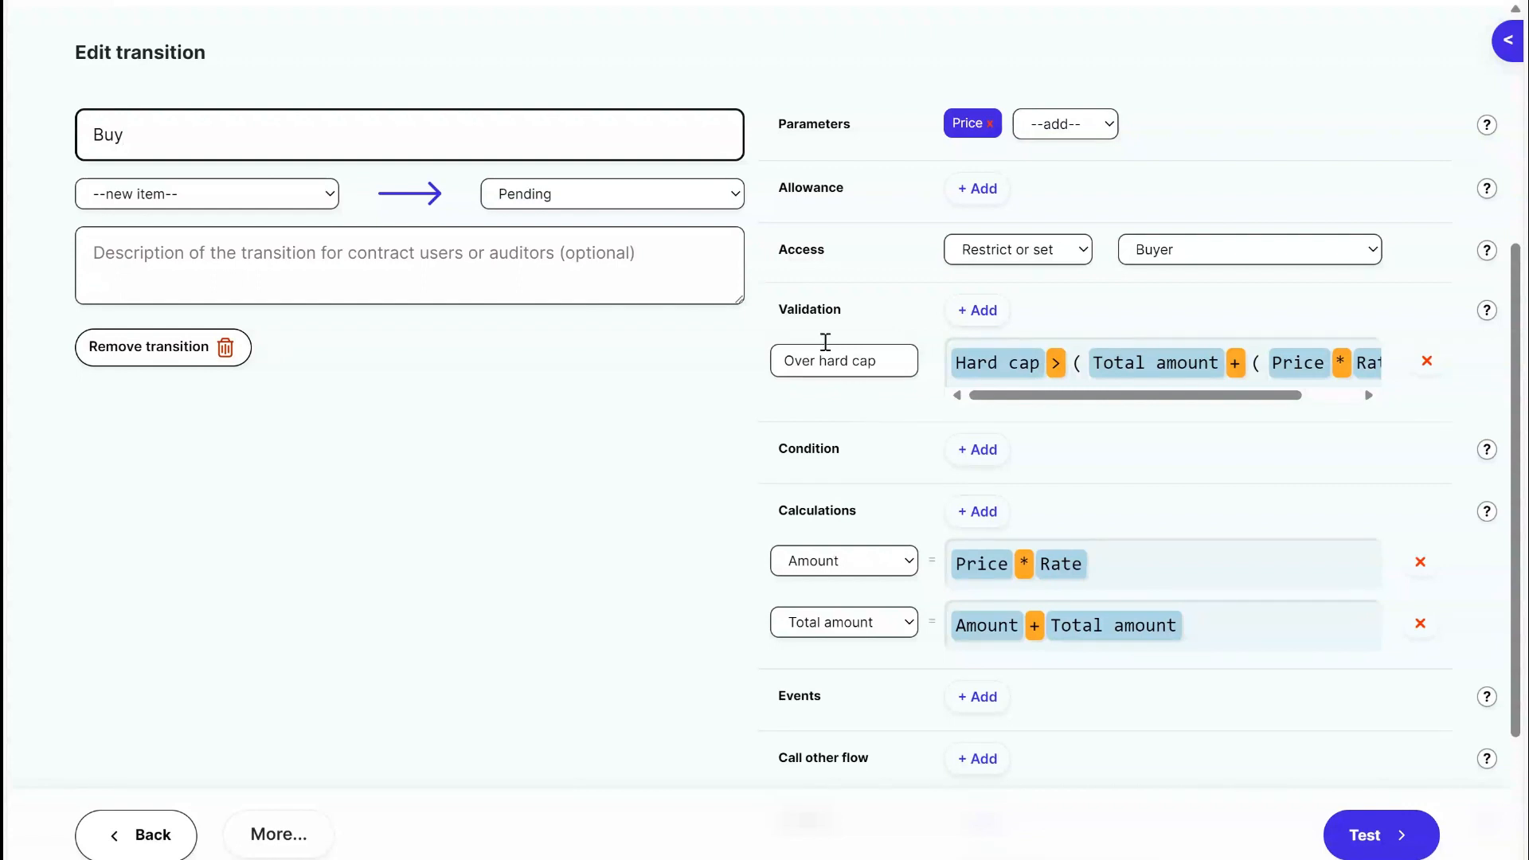
Examine the Buy transition's Over hard cap validation, reading its name and complete expression.
left_click_drag(788, 311, 878, 315)
left_click(880, 327)
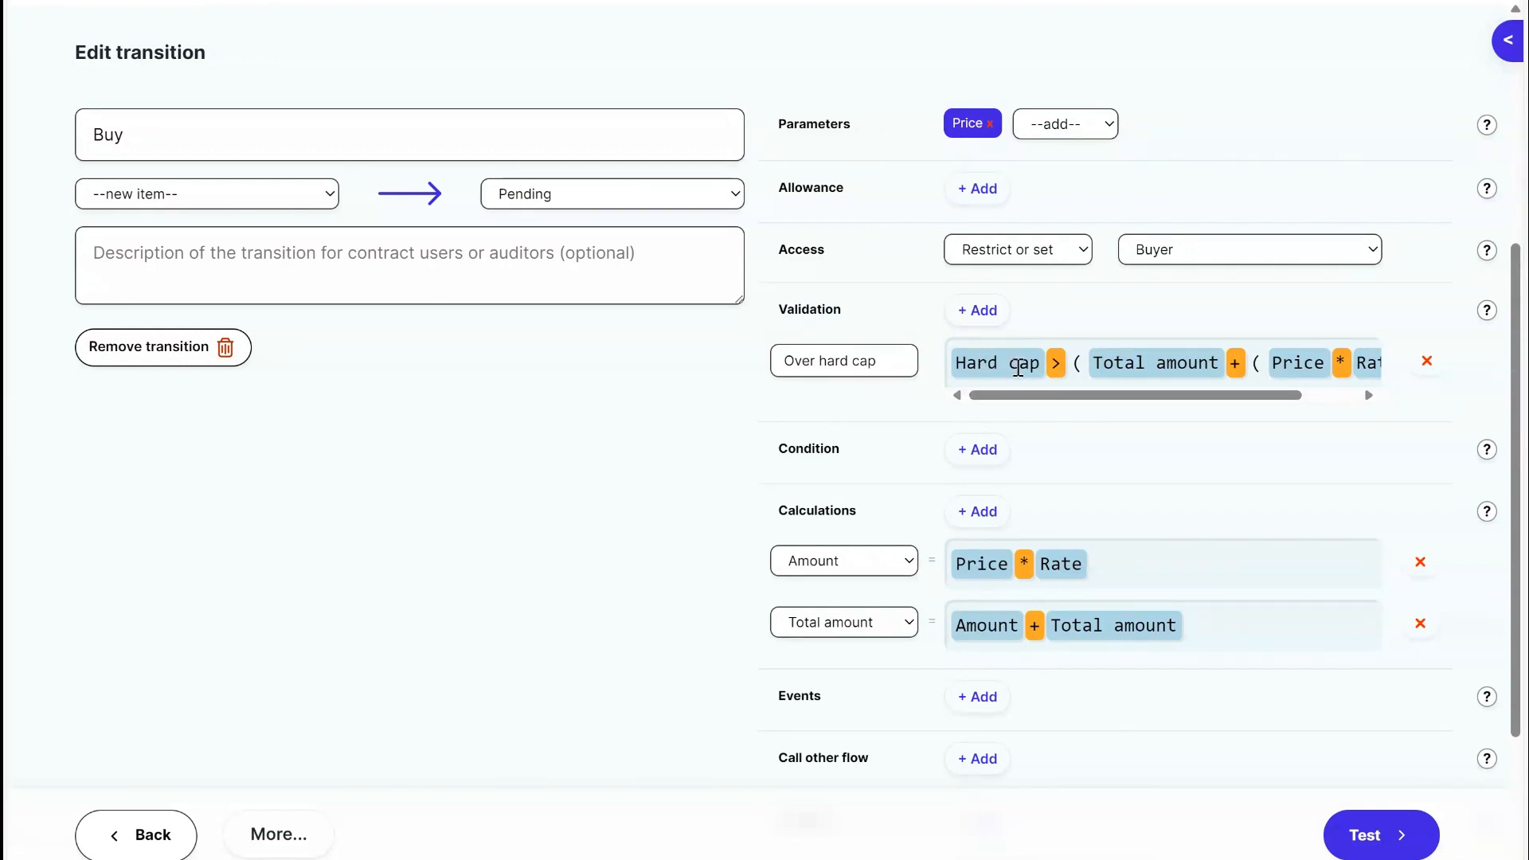
left_click_drag(1131, 396, 1192, 402)
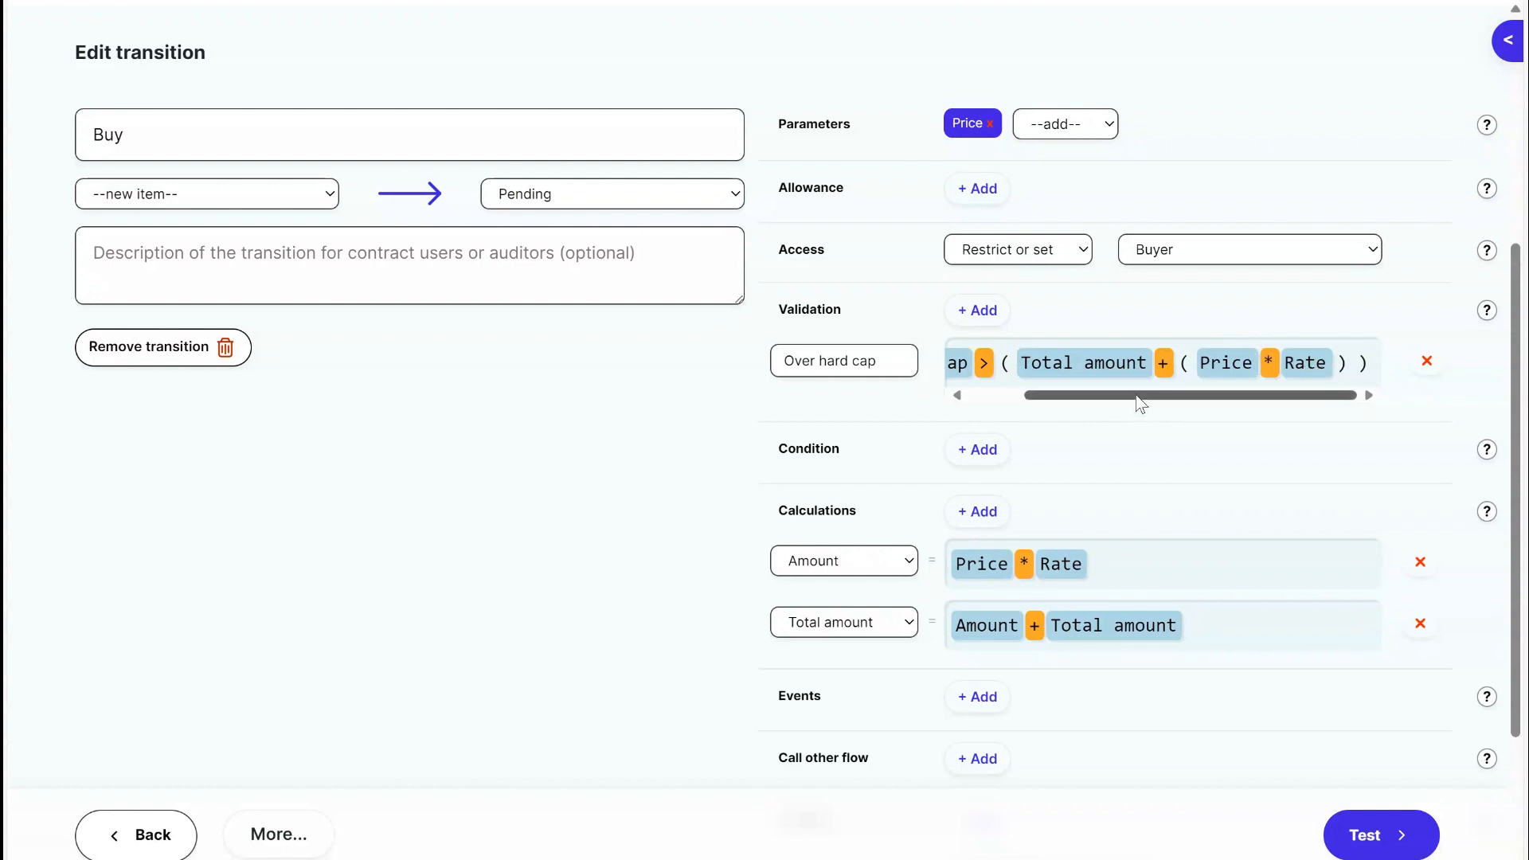
left_click_drag(1141, 404, 1002, 396)
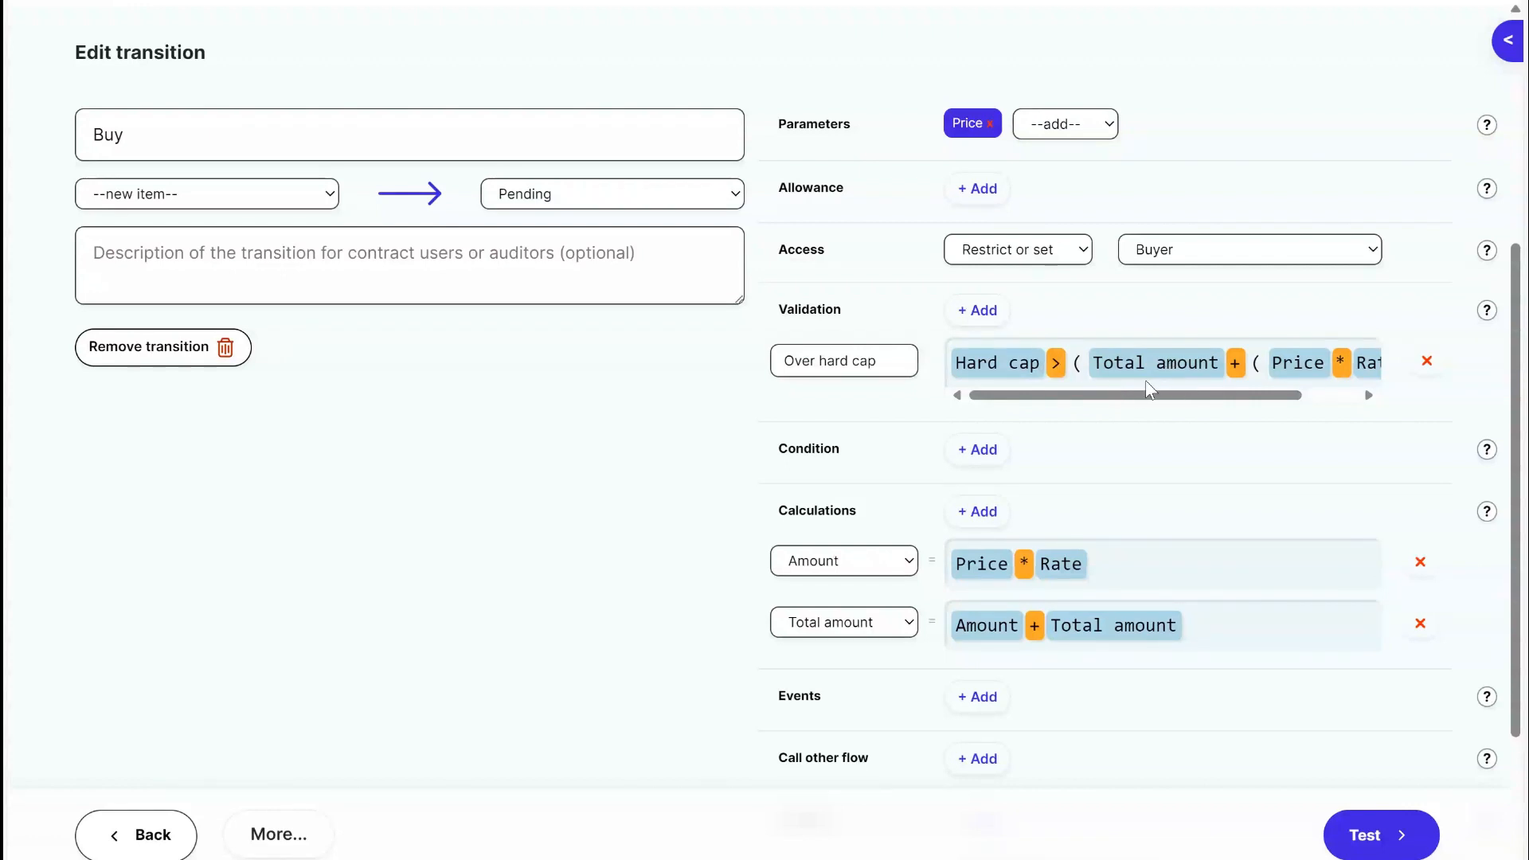
left_click_drag(909, 364, 620, 381)
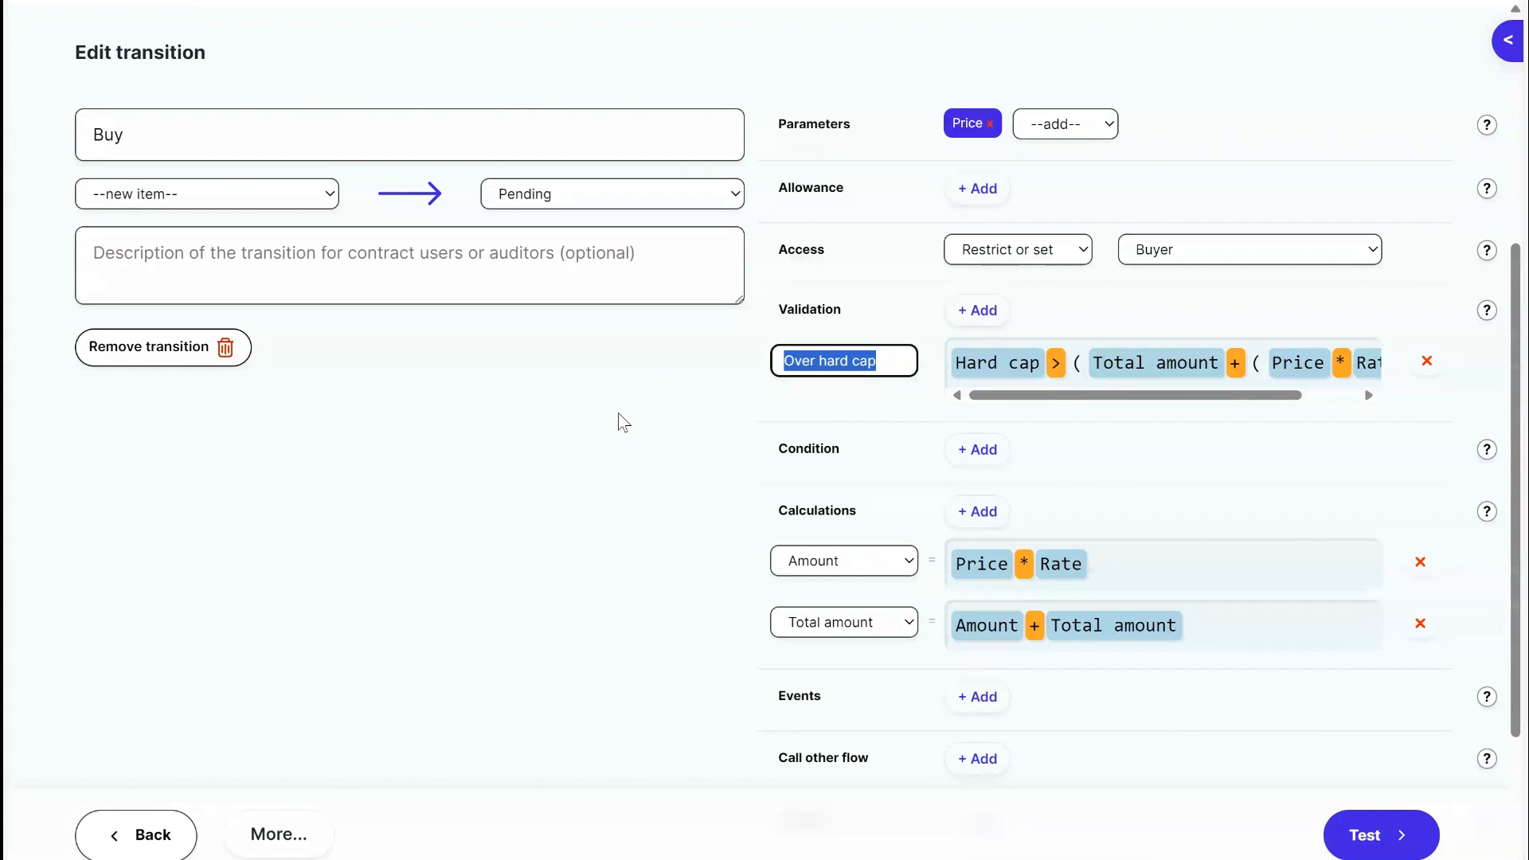
left_click(618, 413)
Examine the Buy transition's Amount and Total amount calculations, and review its payment and parameter settings.
scroll(884, 536, "down", 3)
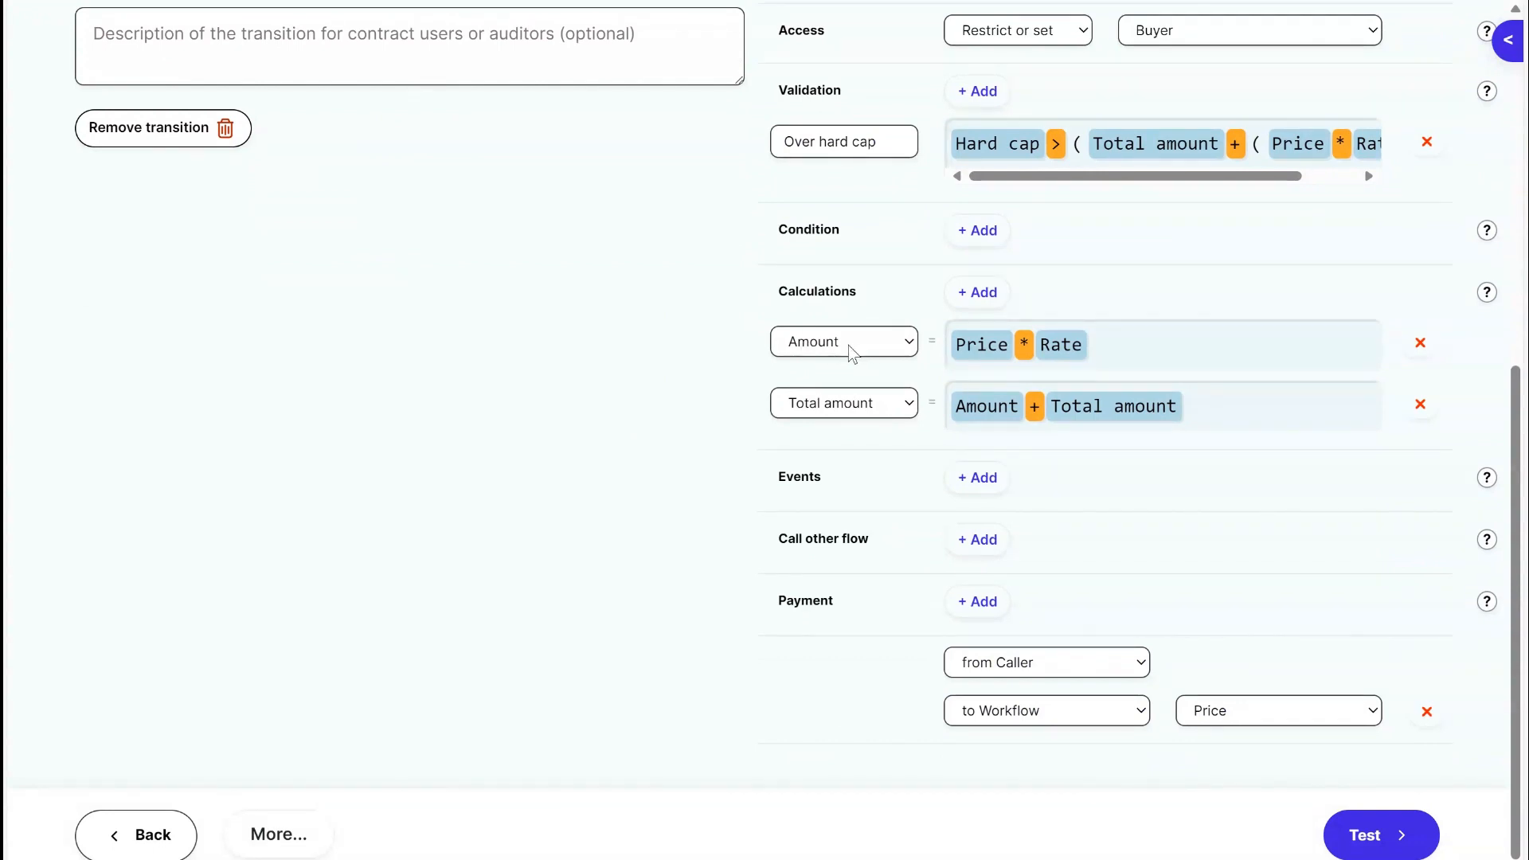
left_click_drag(959, 347, 1018, 340)
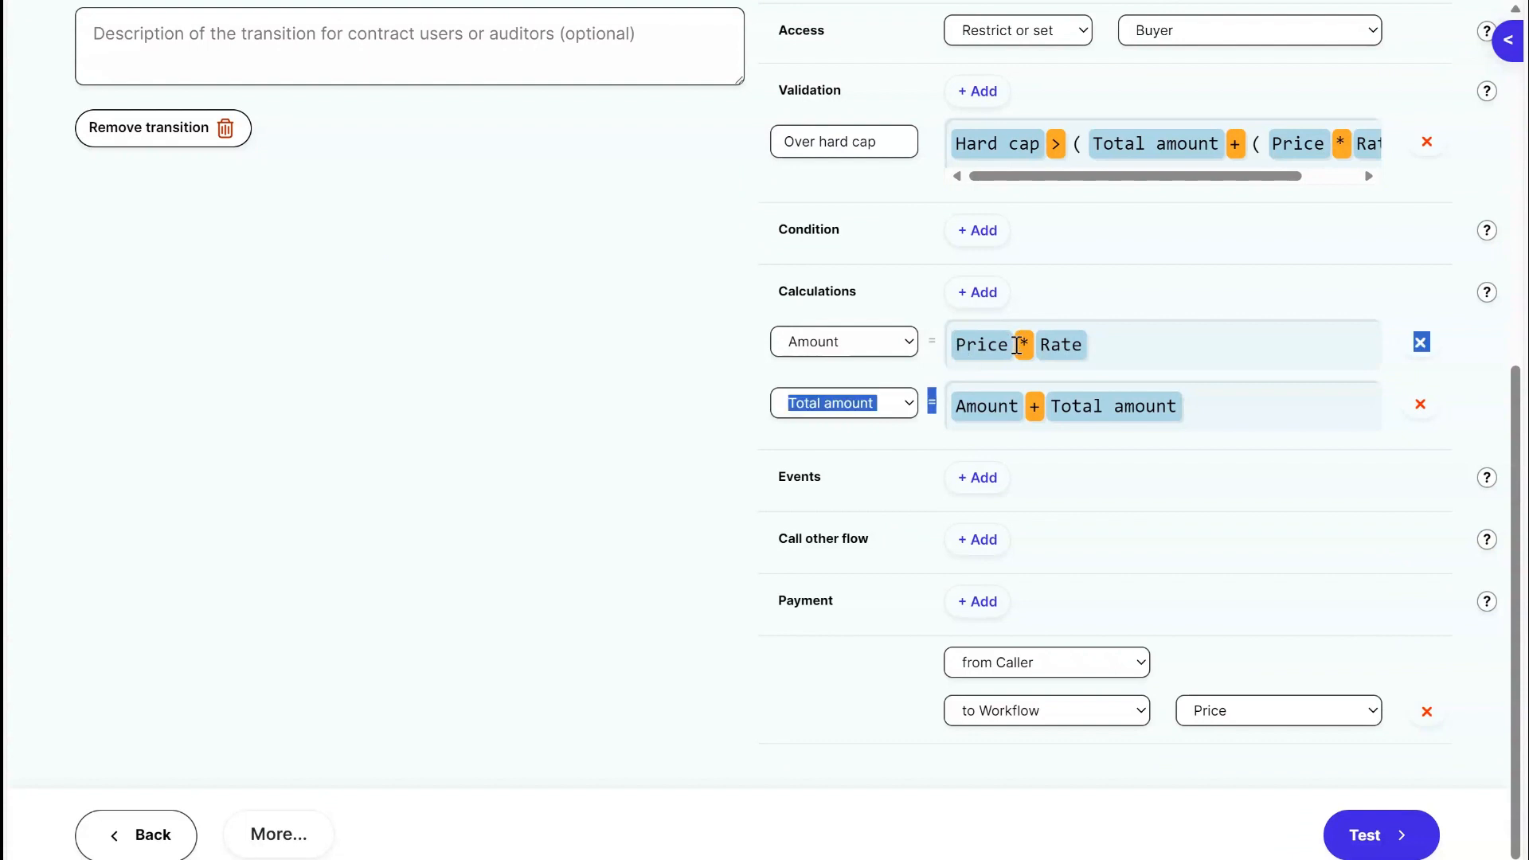
left_click(1017, 345)
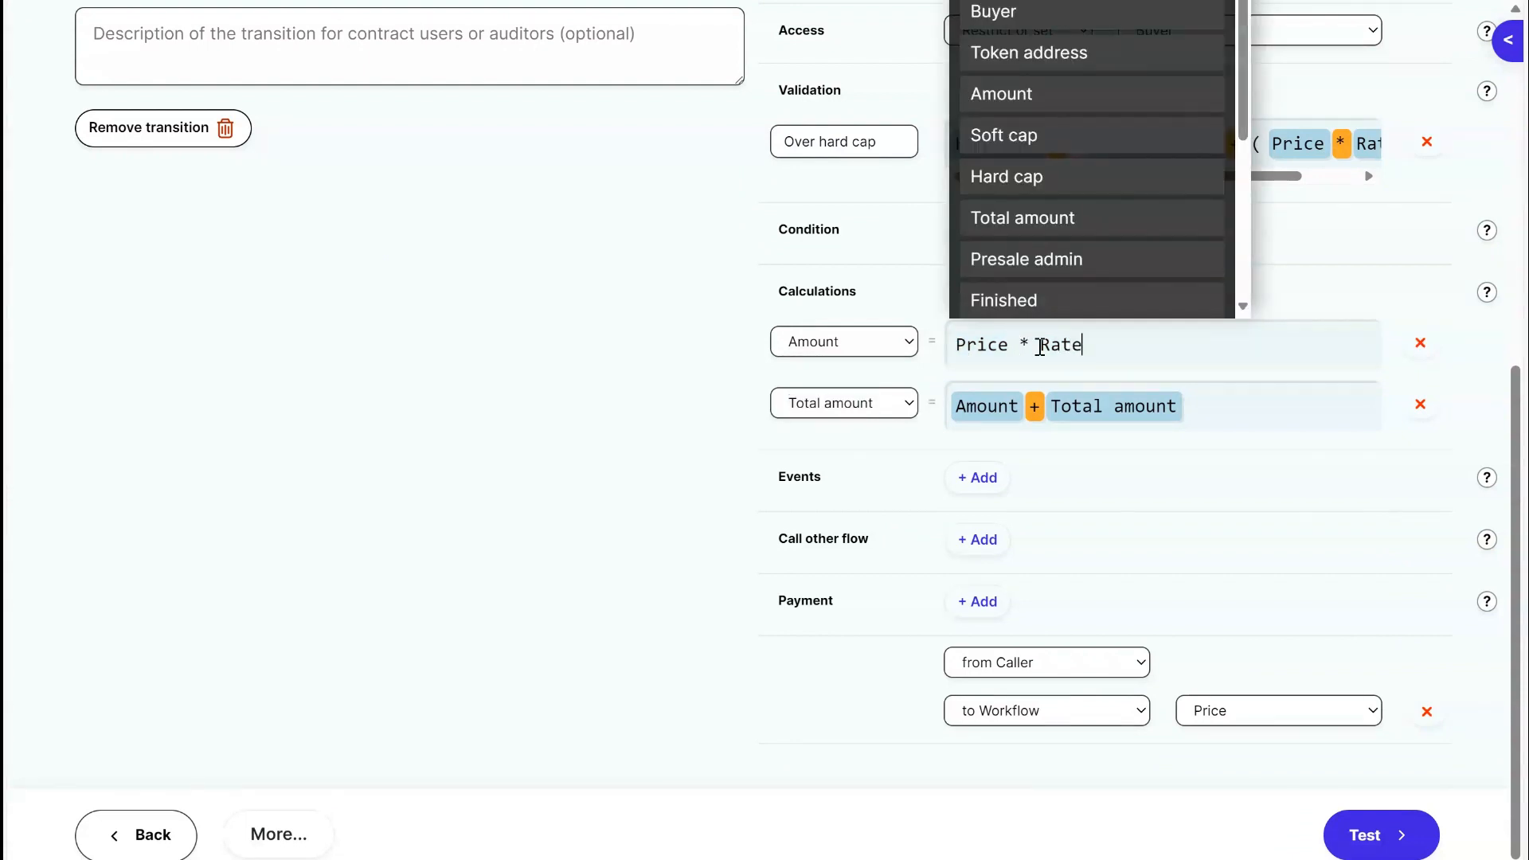
double_click(1067, 344)
left_click(685, 386)
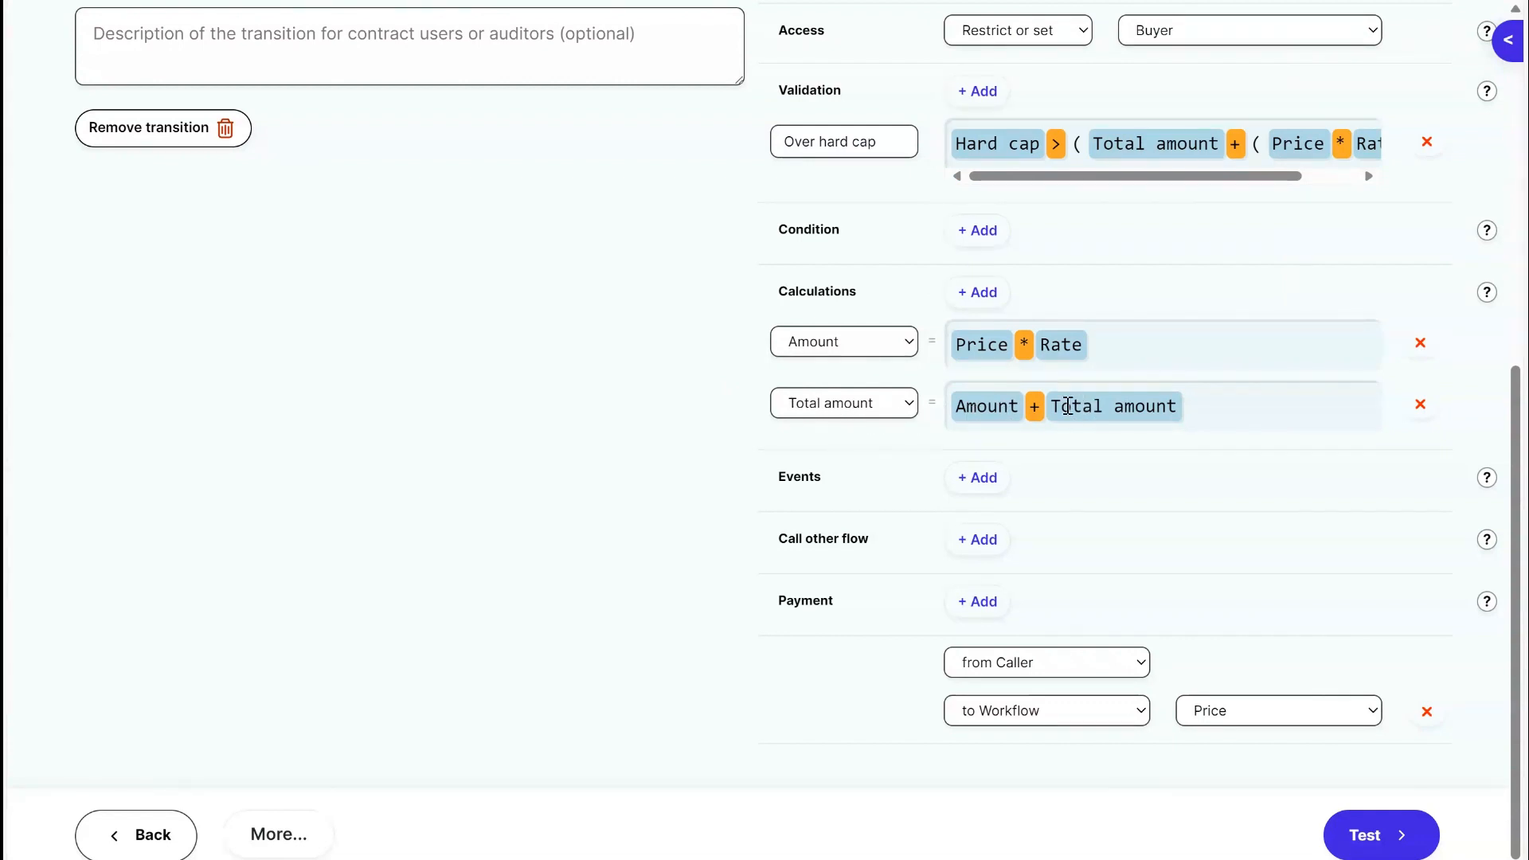
left_click_drag(1068, 408, 1151, 416)
left_click(992, 406)
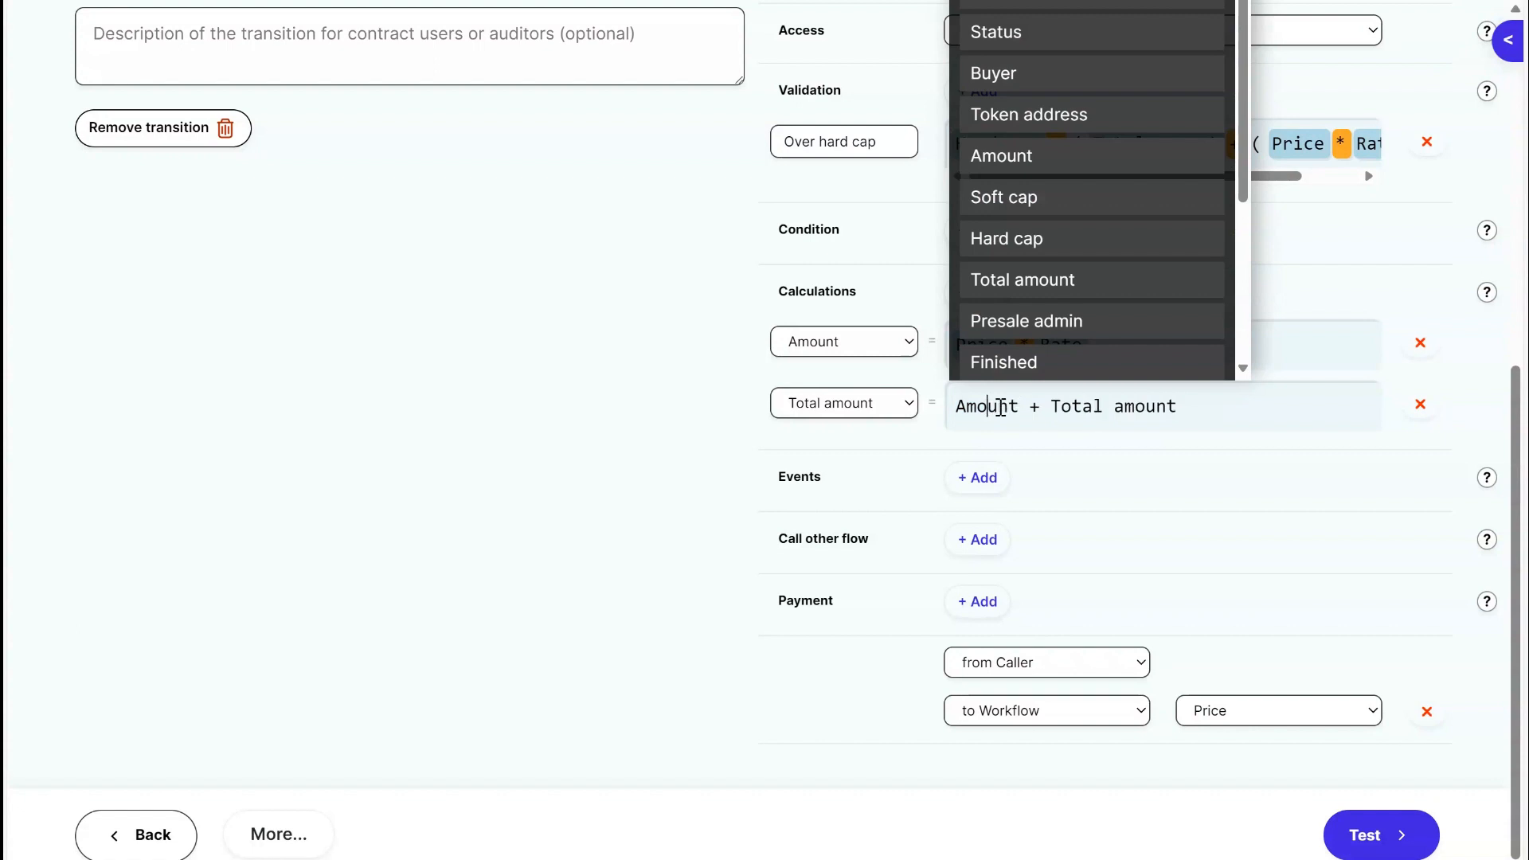
double_click(997, 406)
left_click(640, 397)
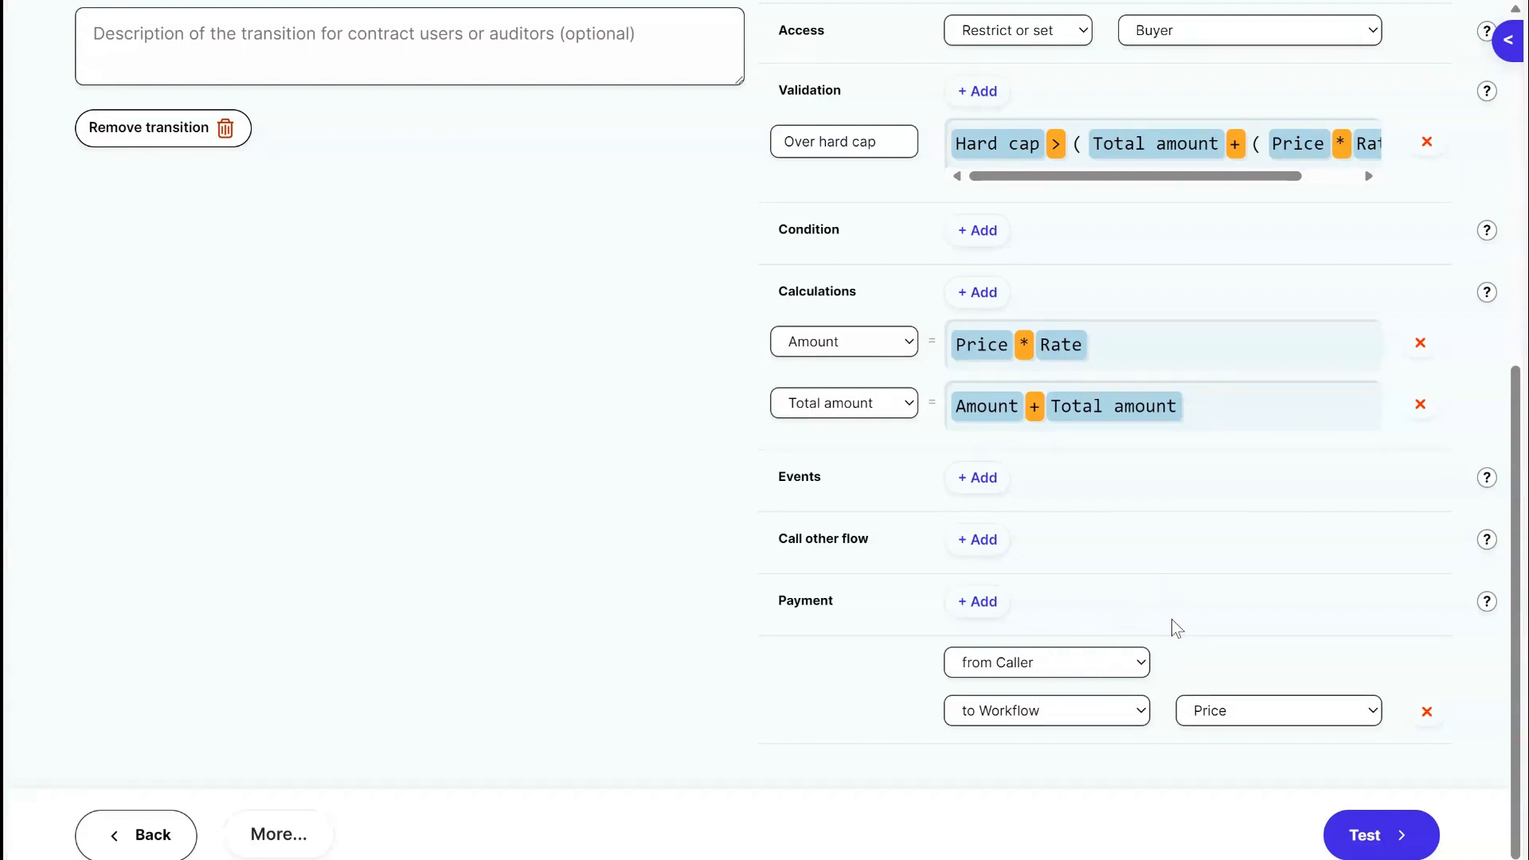
scroll(1178, 615, "up", 5)
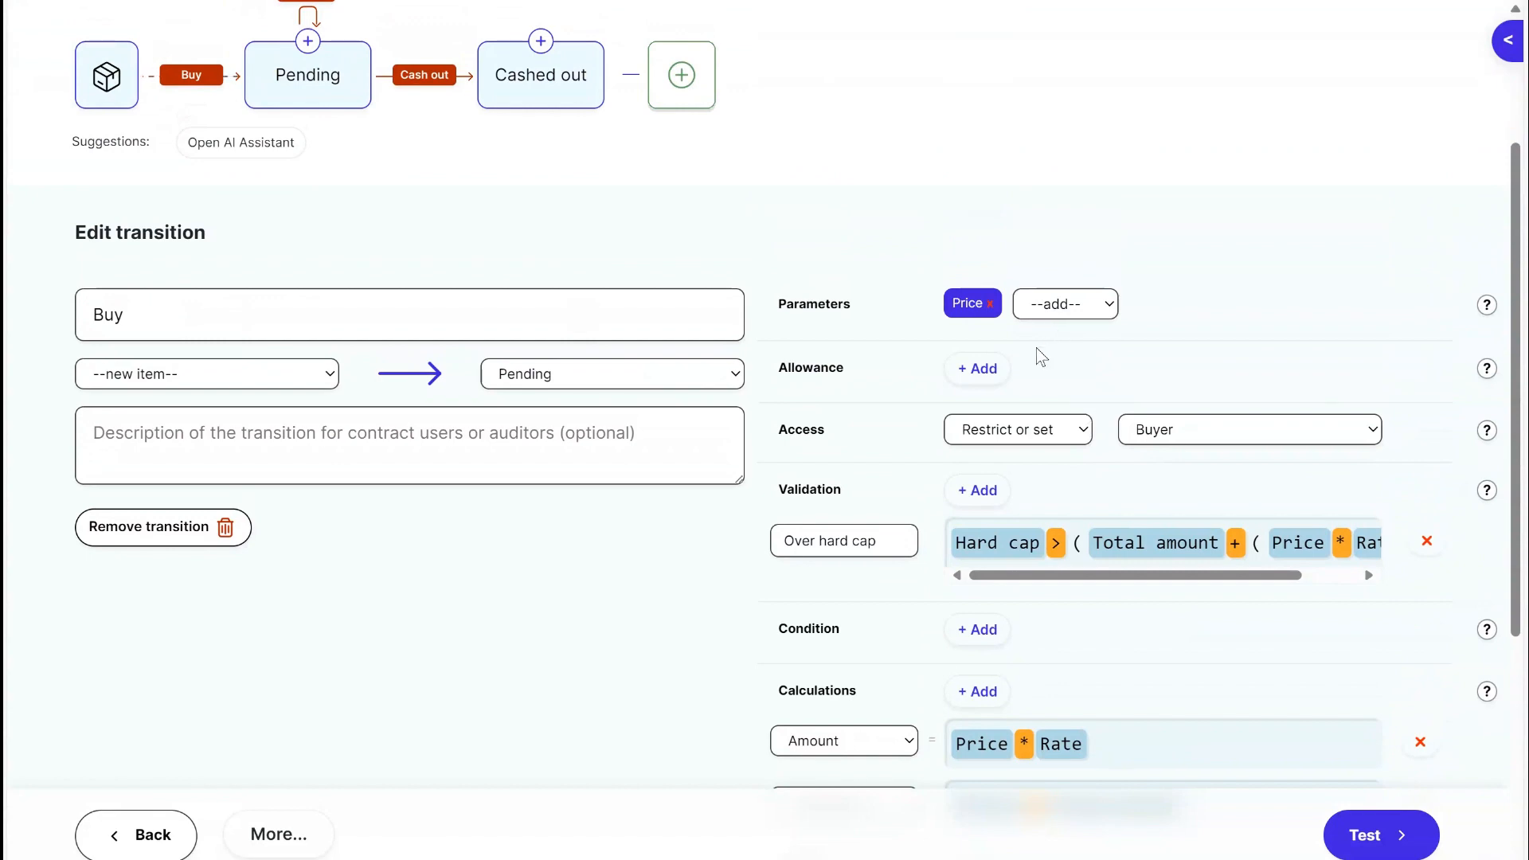
scroll(1147, 486, "down", 5)
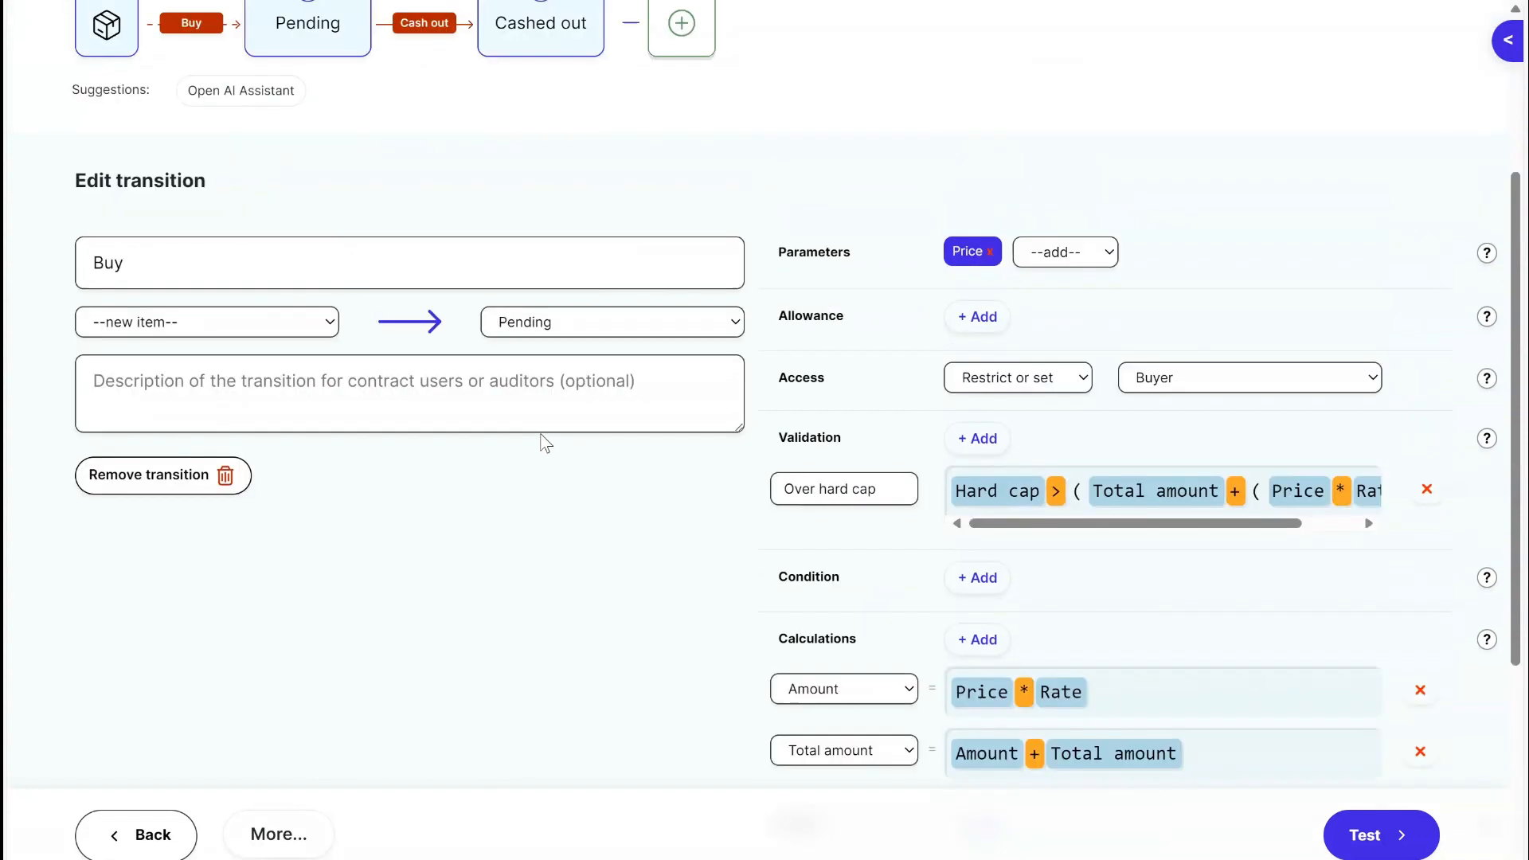
View the Pending status, and examine the End presale transition's soft cap validation and its Finished and Price calculations.
scroll(546, 444, "up", 8)
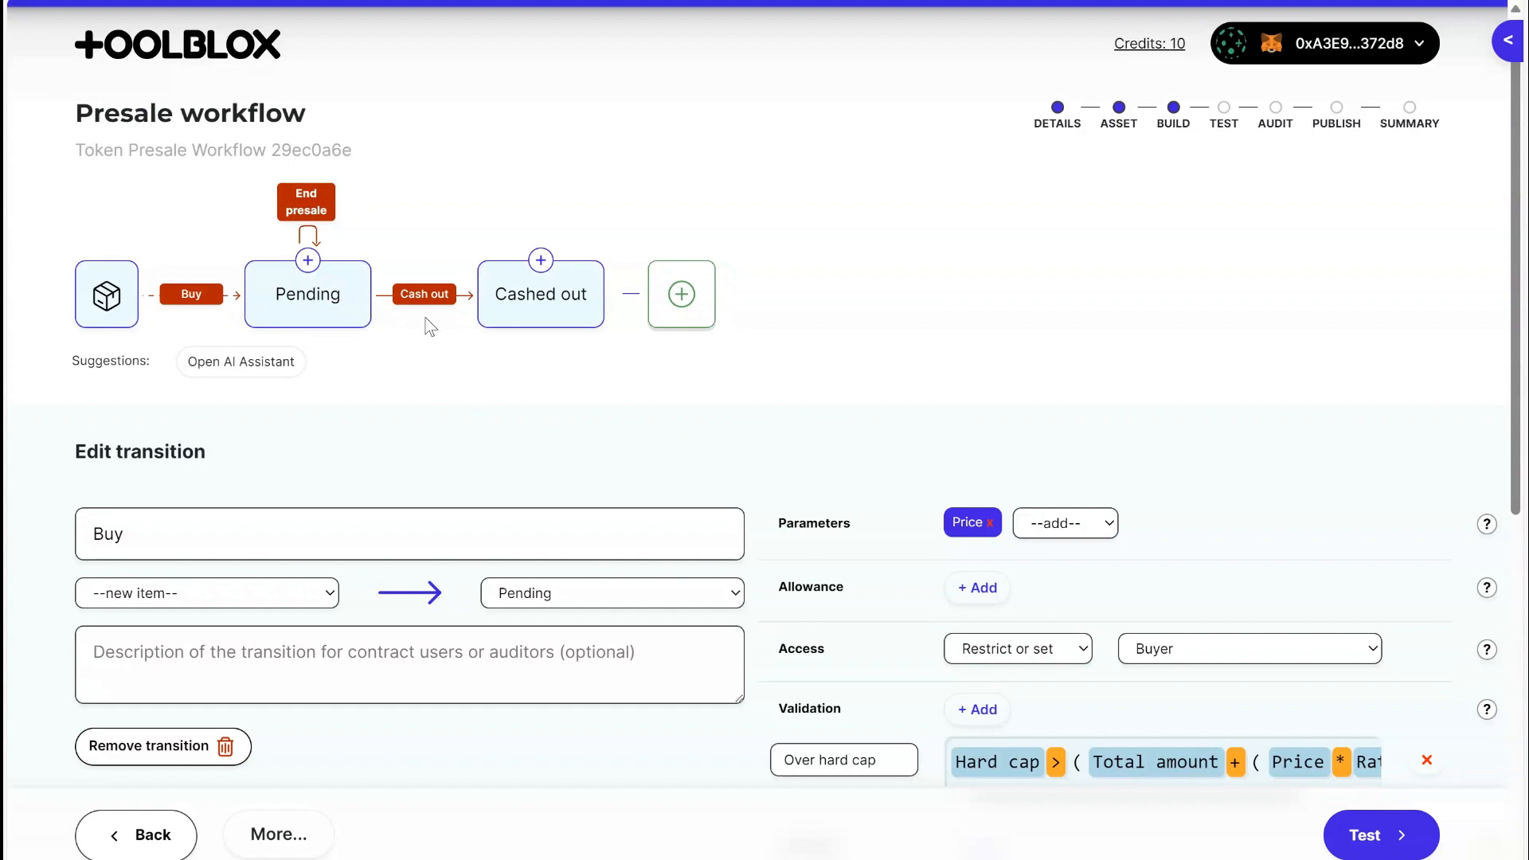
left_click(316, 313)
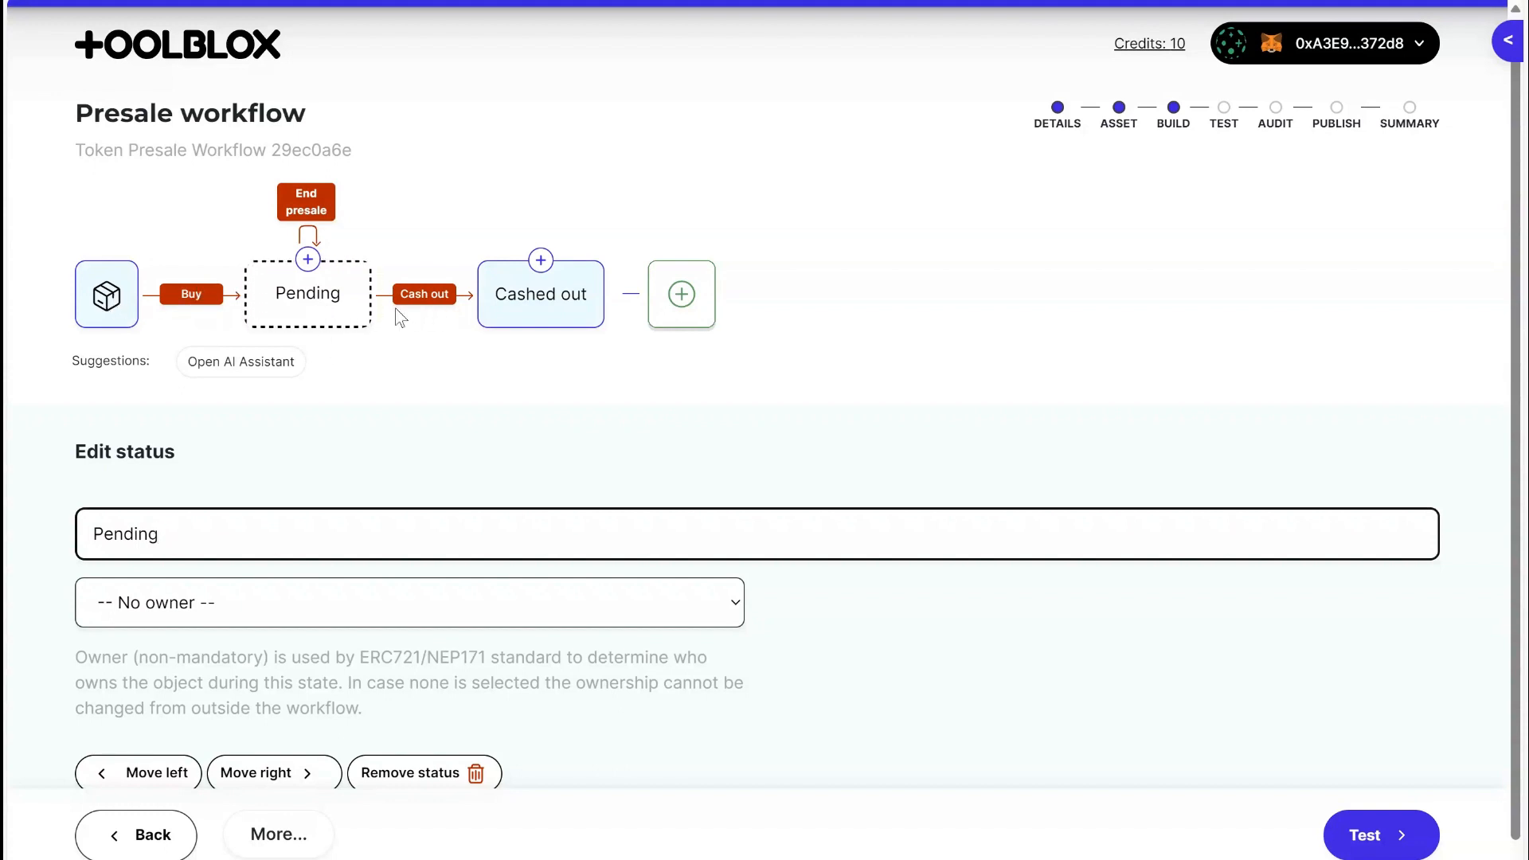
left_click(306, 199)
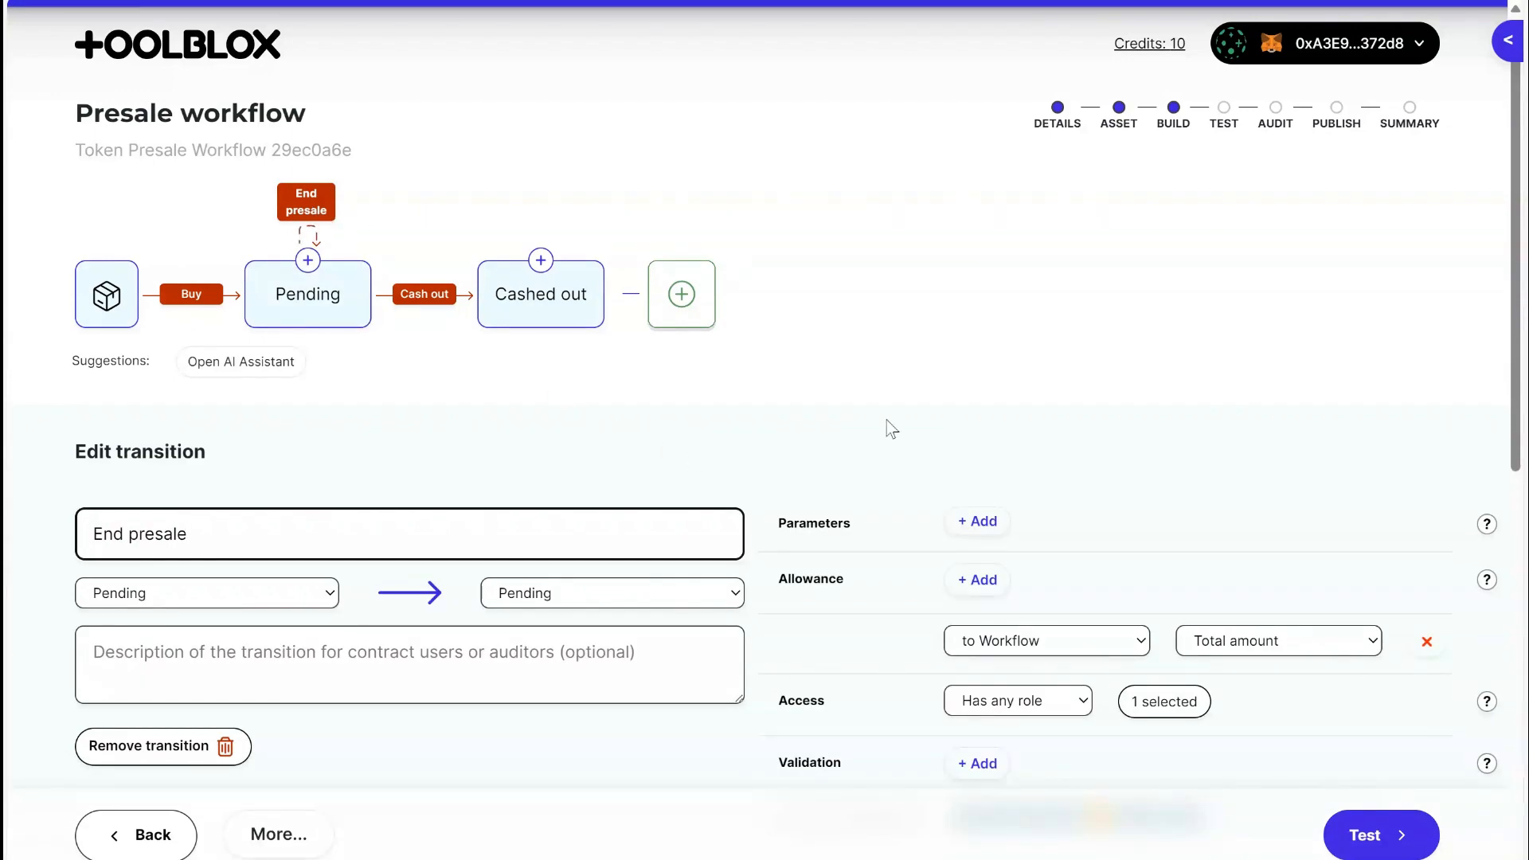
scroll(921, 393, "down", 6)
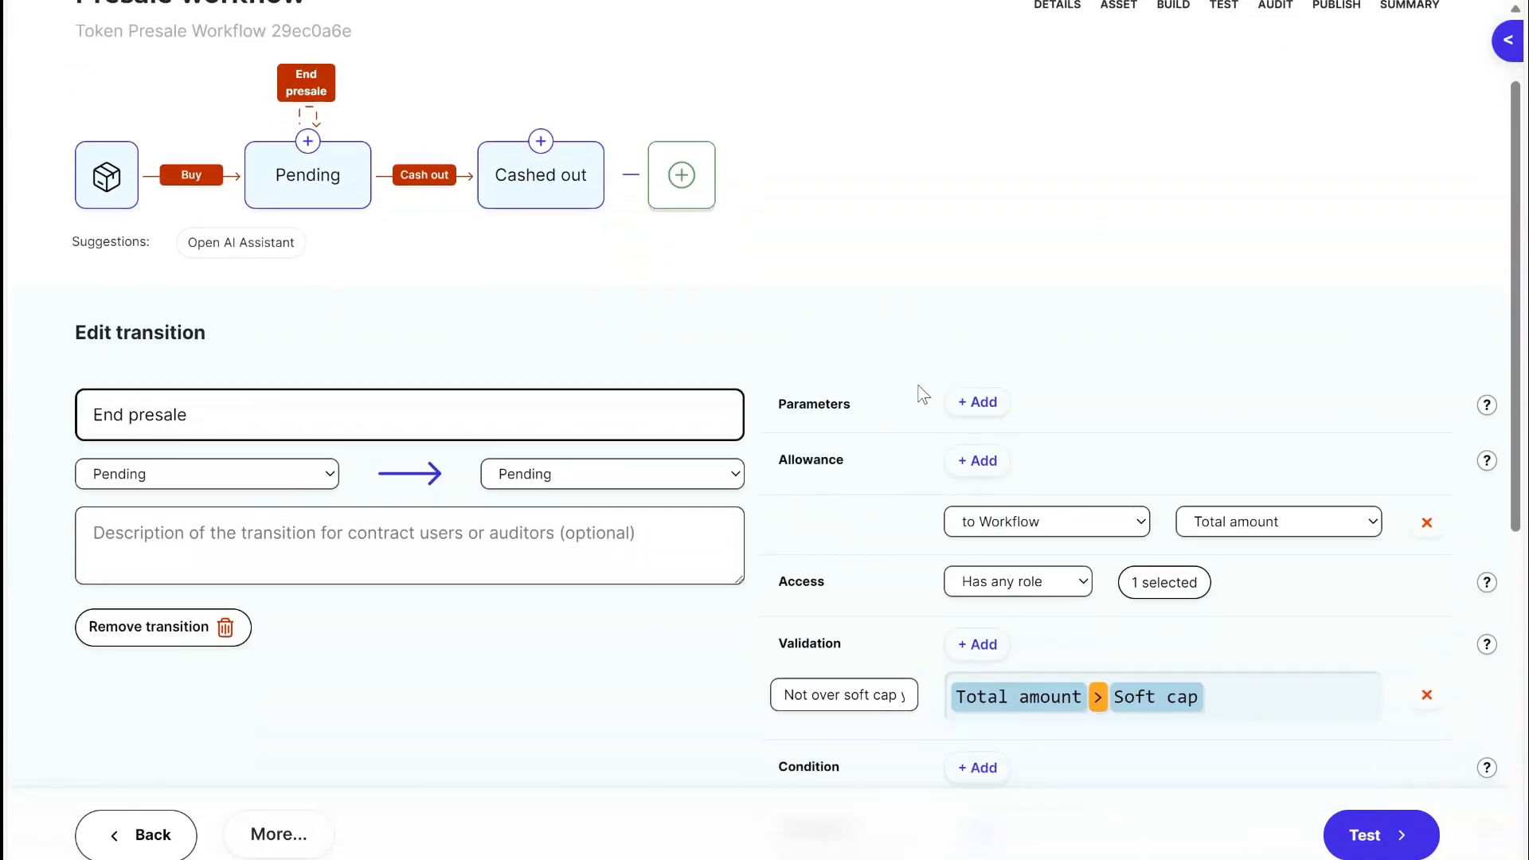
scroll(852, 366, "up", 3)
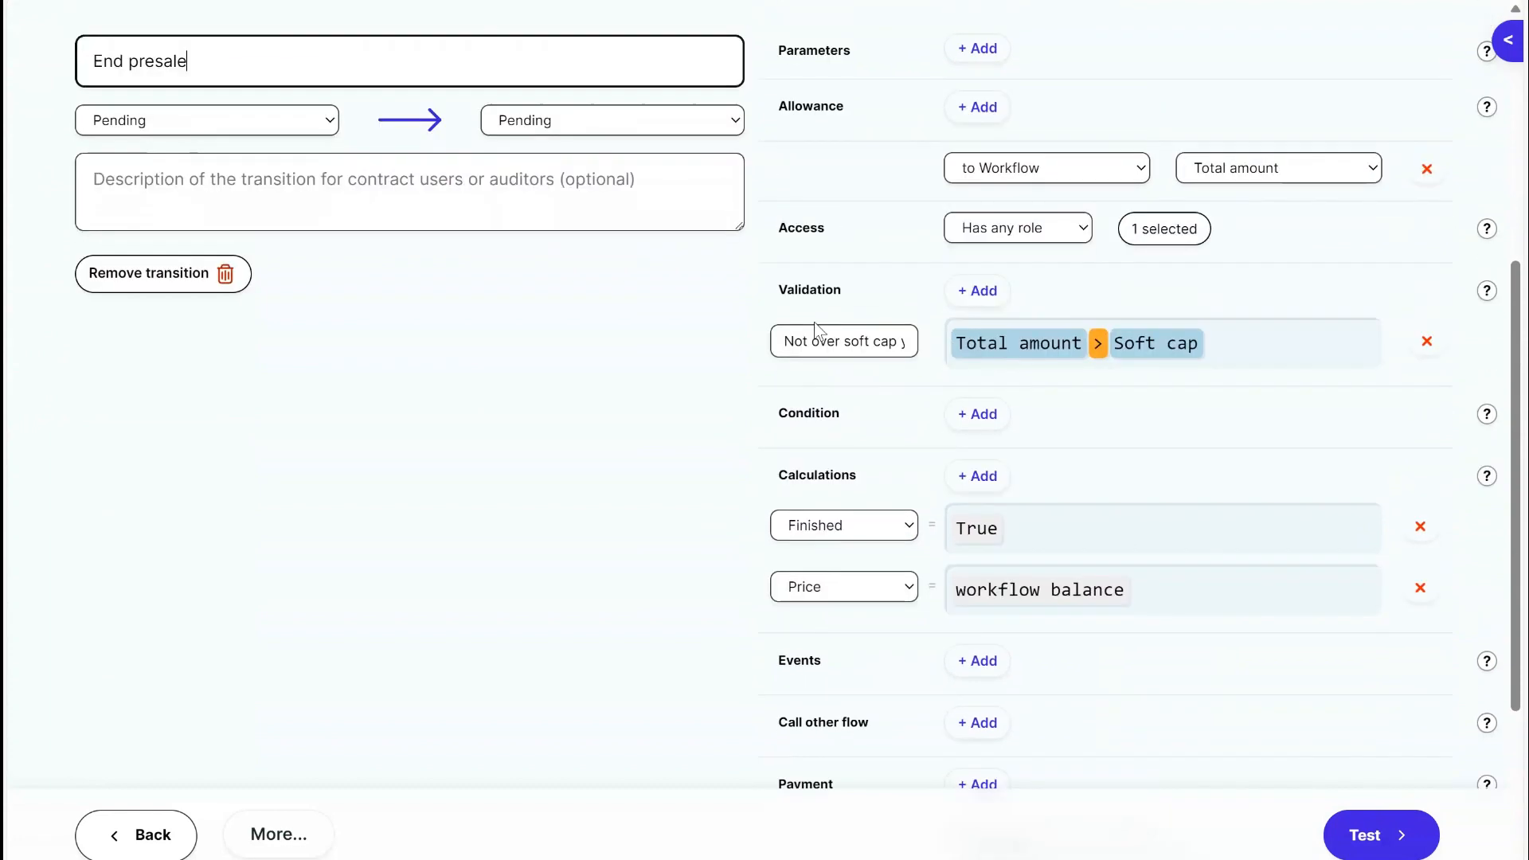
scroll(814, 356, "down", 5)
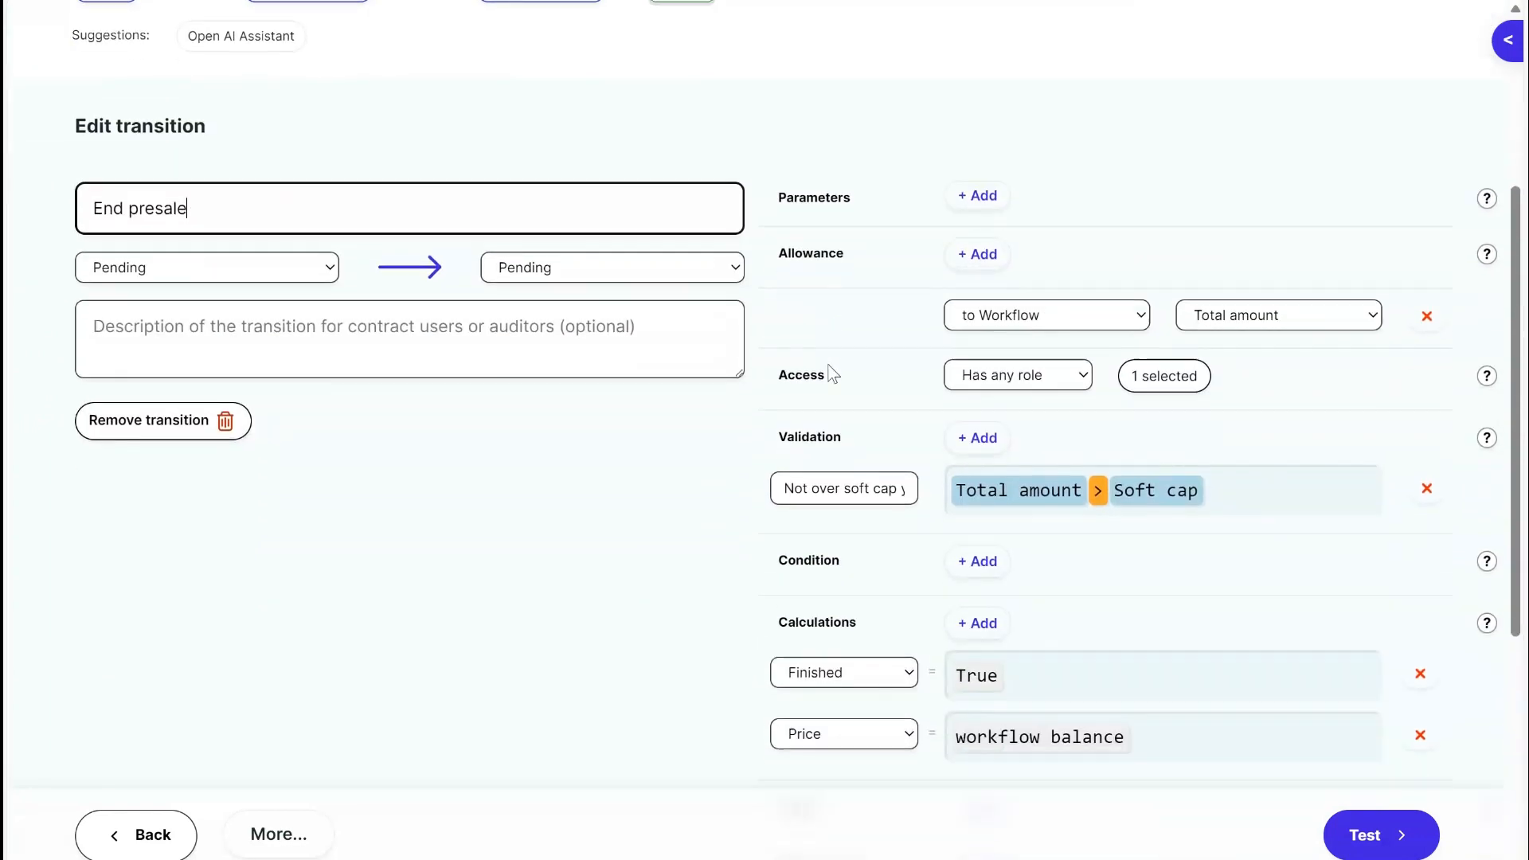
scroll(812, 470, "up", 2)
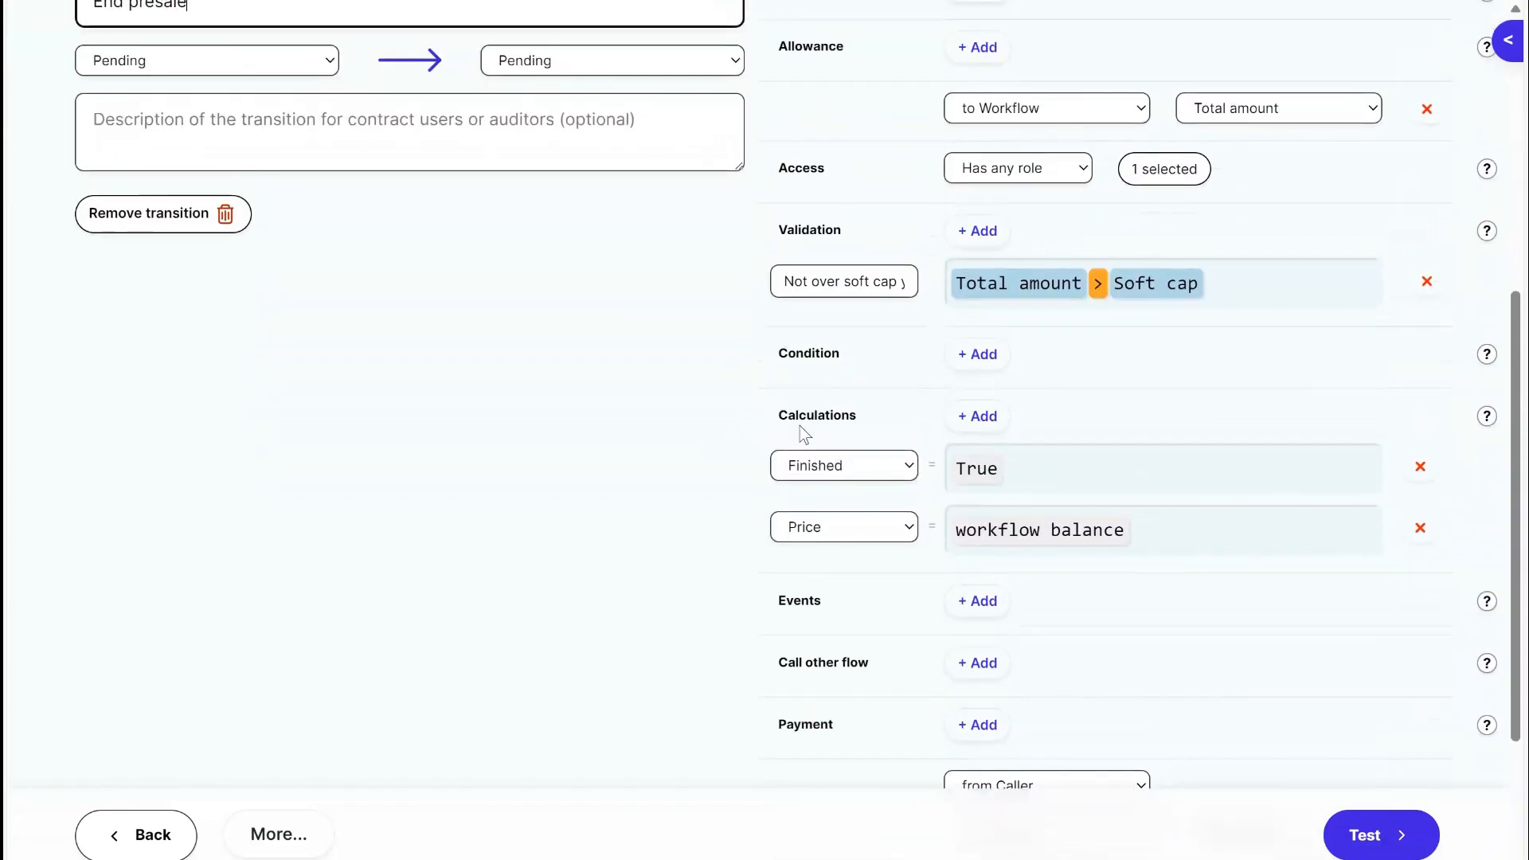
left_click_drag(781, 414, 868, 427)
left_click(868, 427)
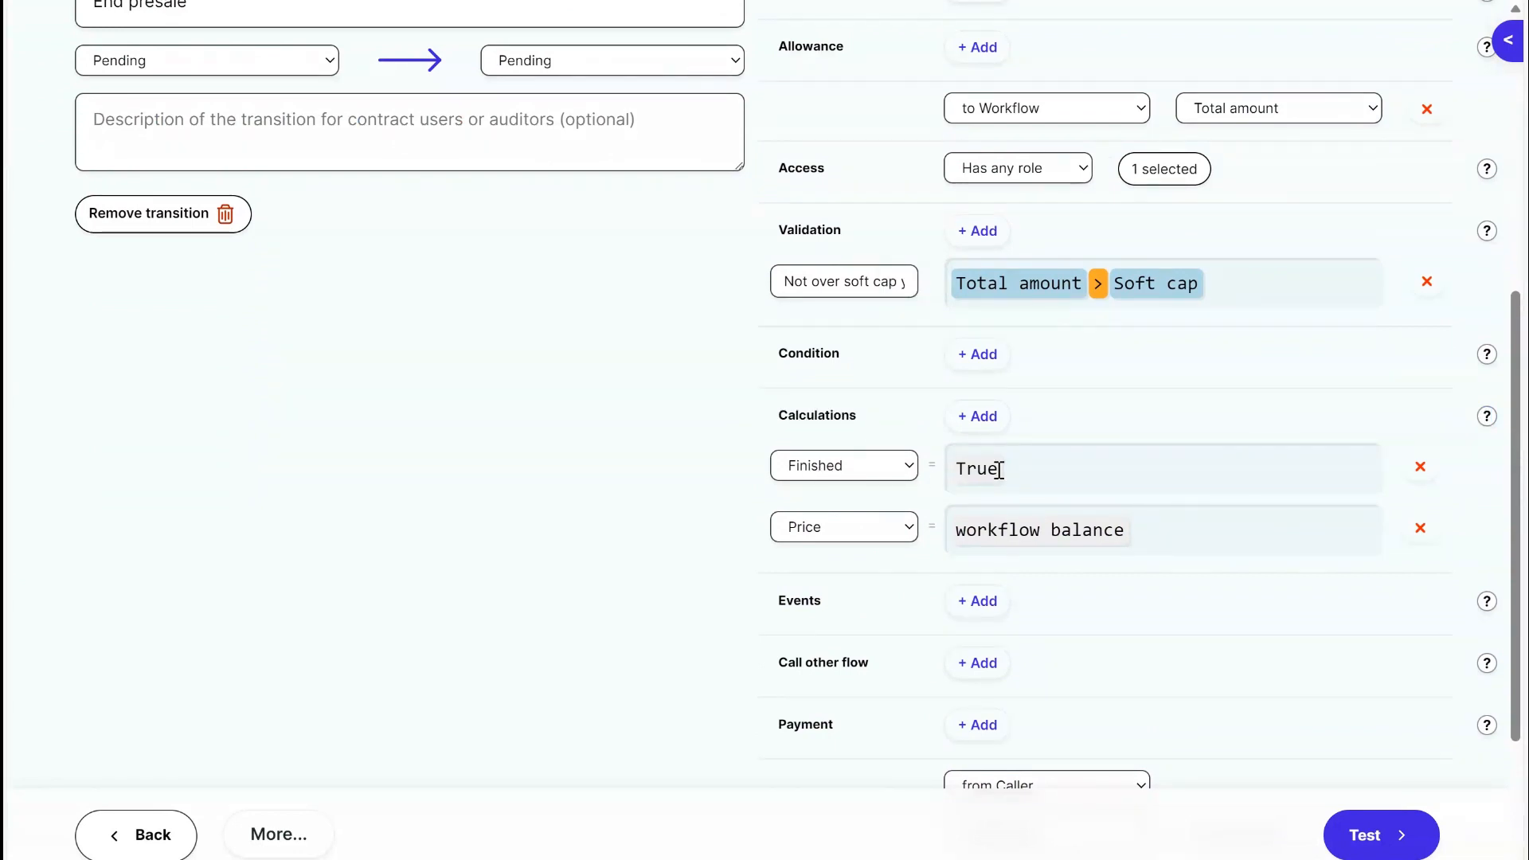
Open the Cash out transition and examine the name and expression of its validation rule.
scroll(900, 467, "up", 7)
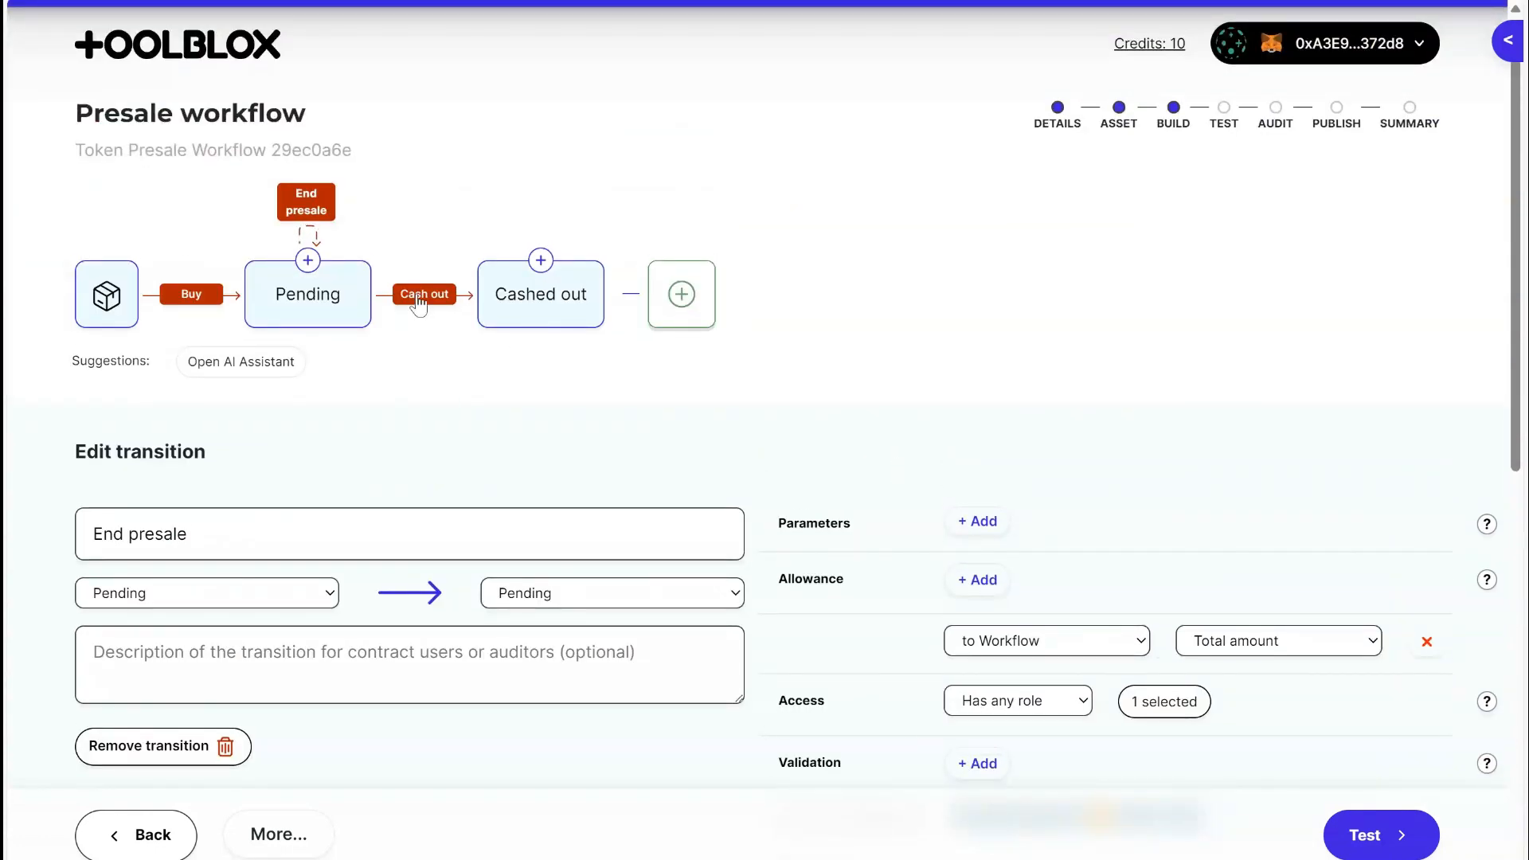
left_click(418, 296)
scroll(932, 367, "down", 3)
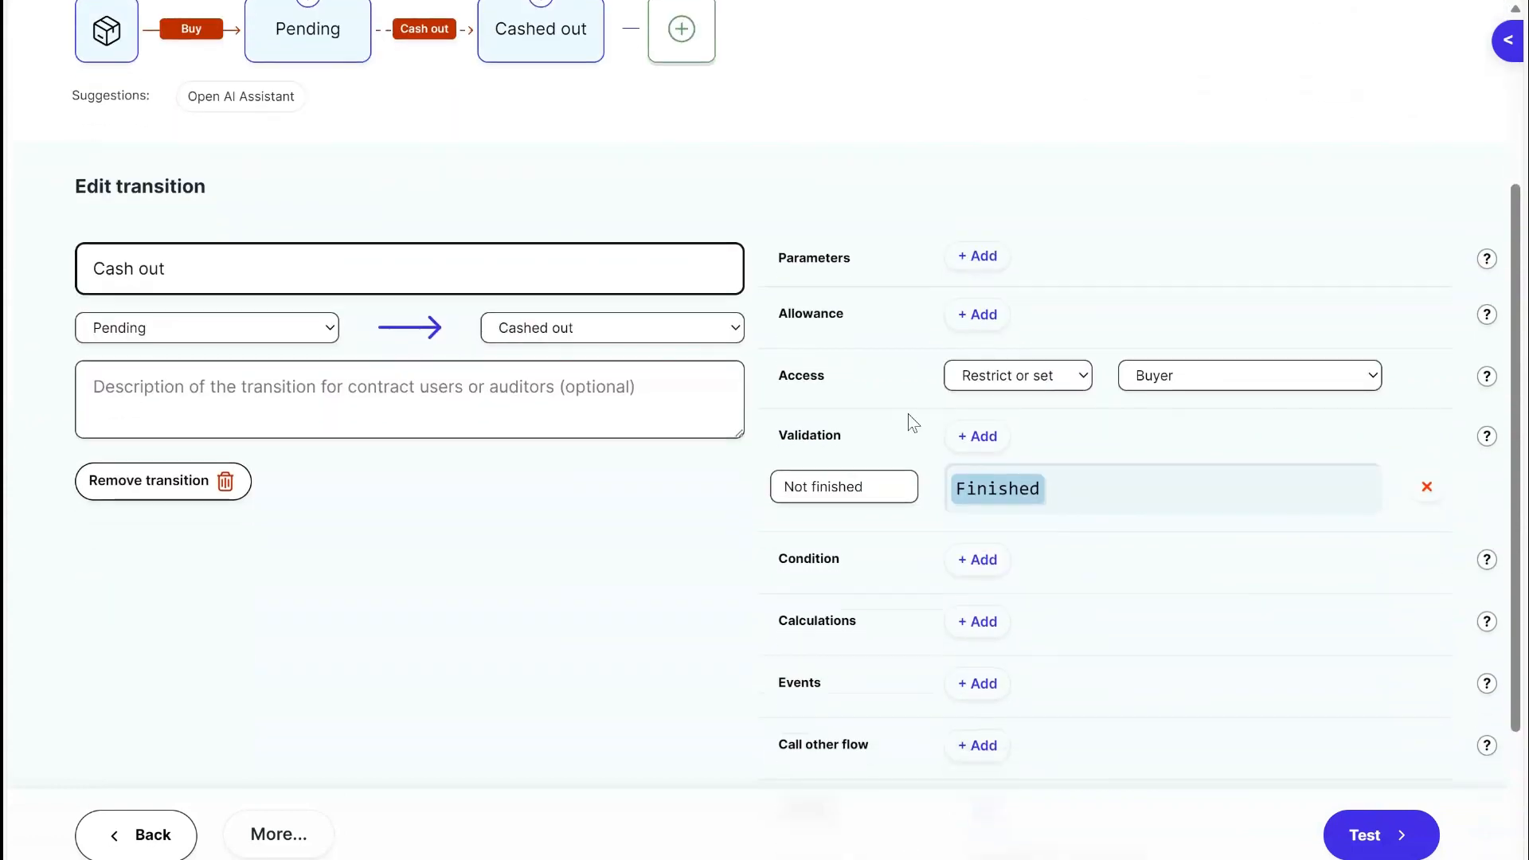
left_click_drag(779, 437, 856, 436)
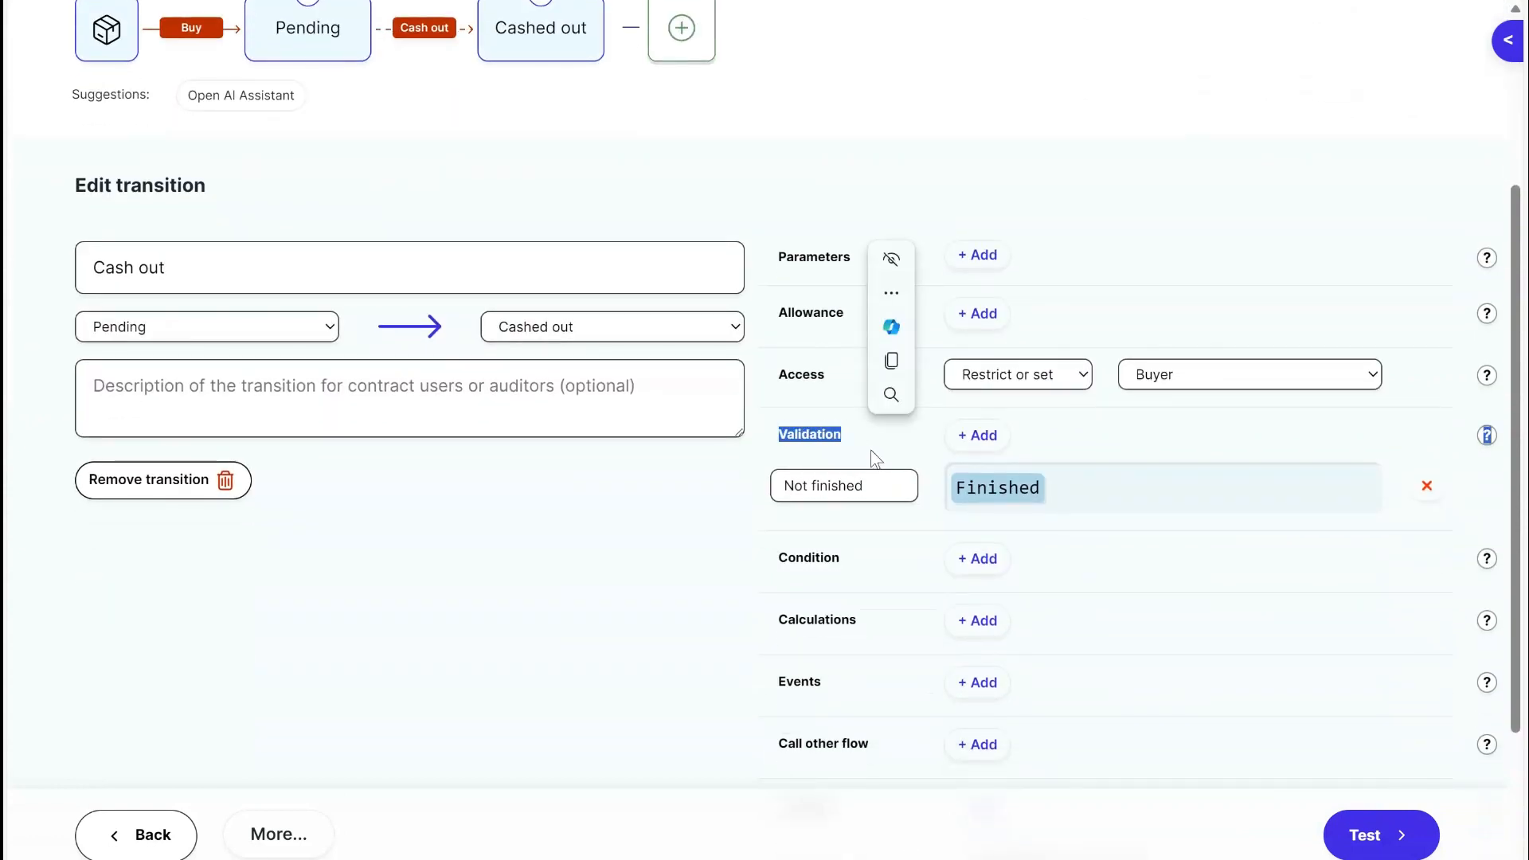
left_click(876, 459)
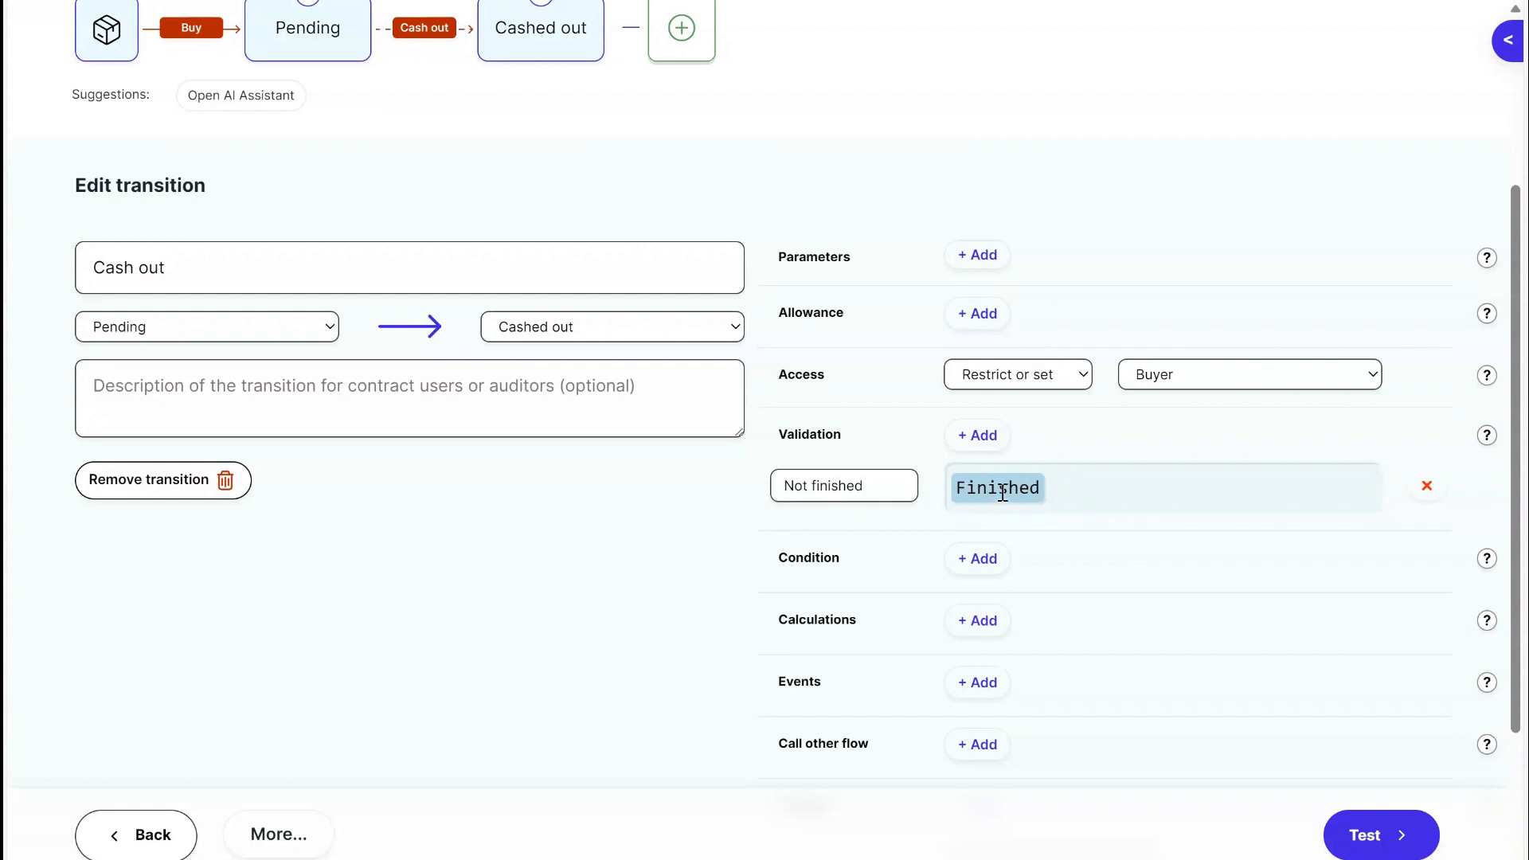
triple_click(887, 485)
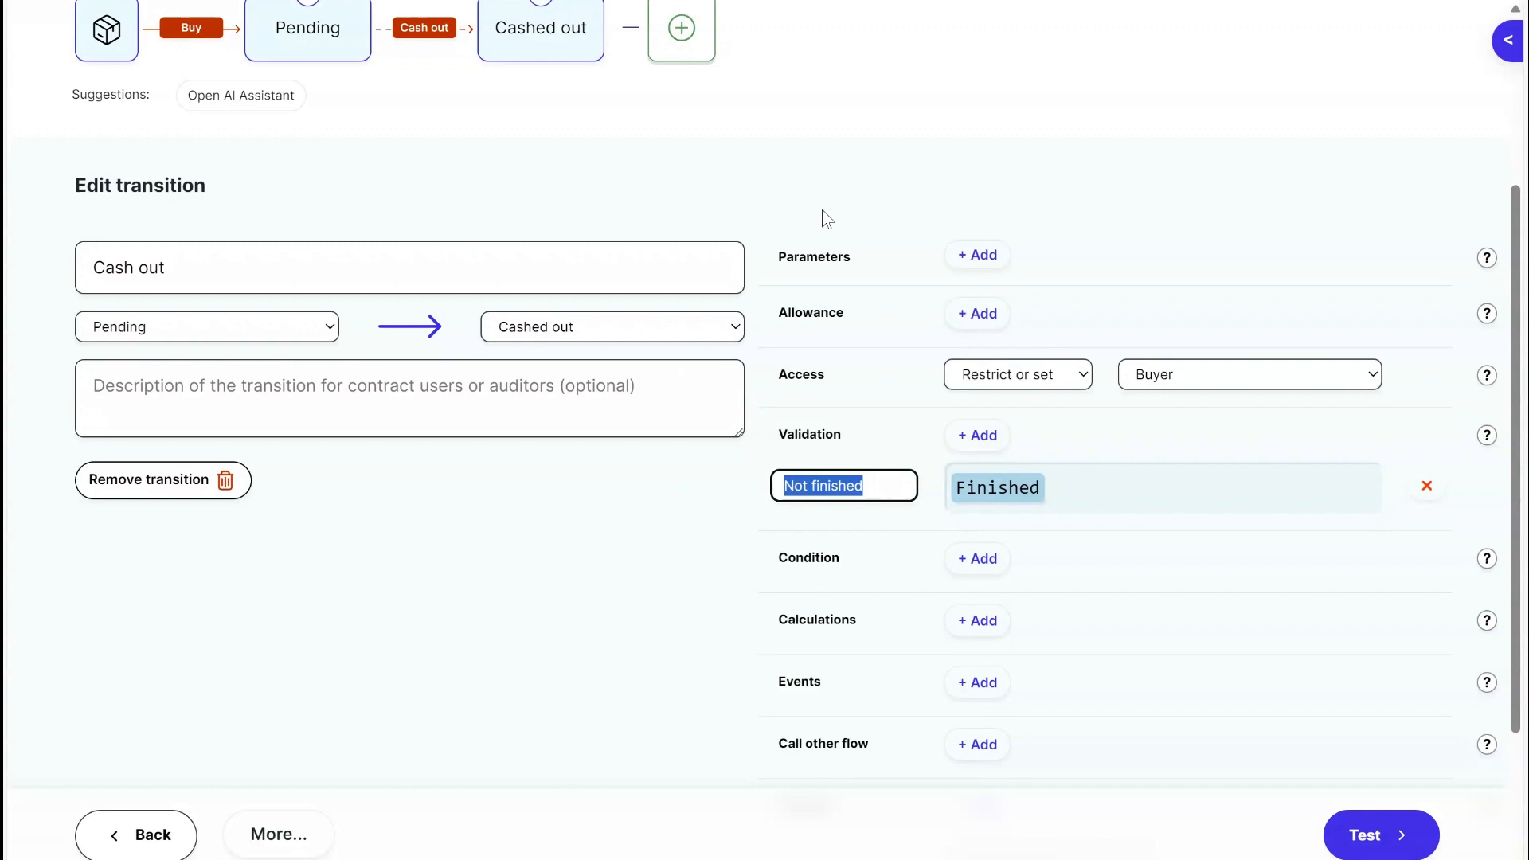
scroll(825, 215, "down", 2)
scroll(822, 209, "up", 6)
left_click(847, 352)
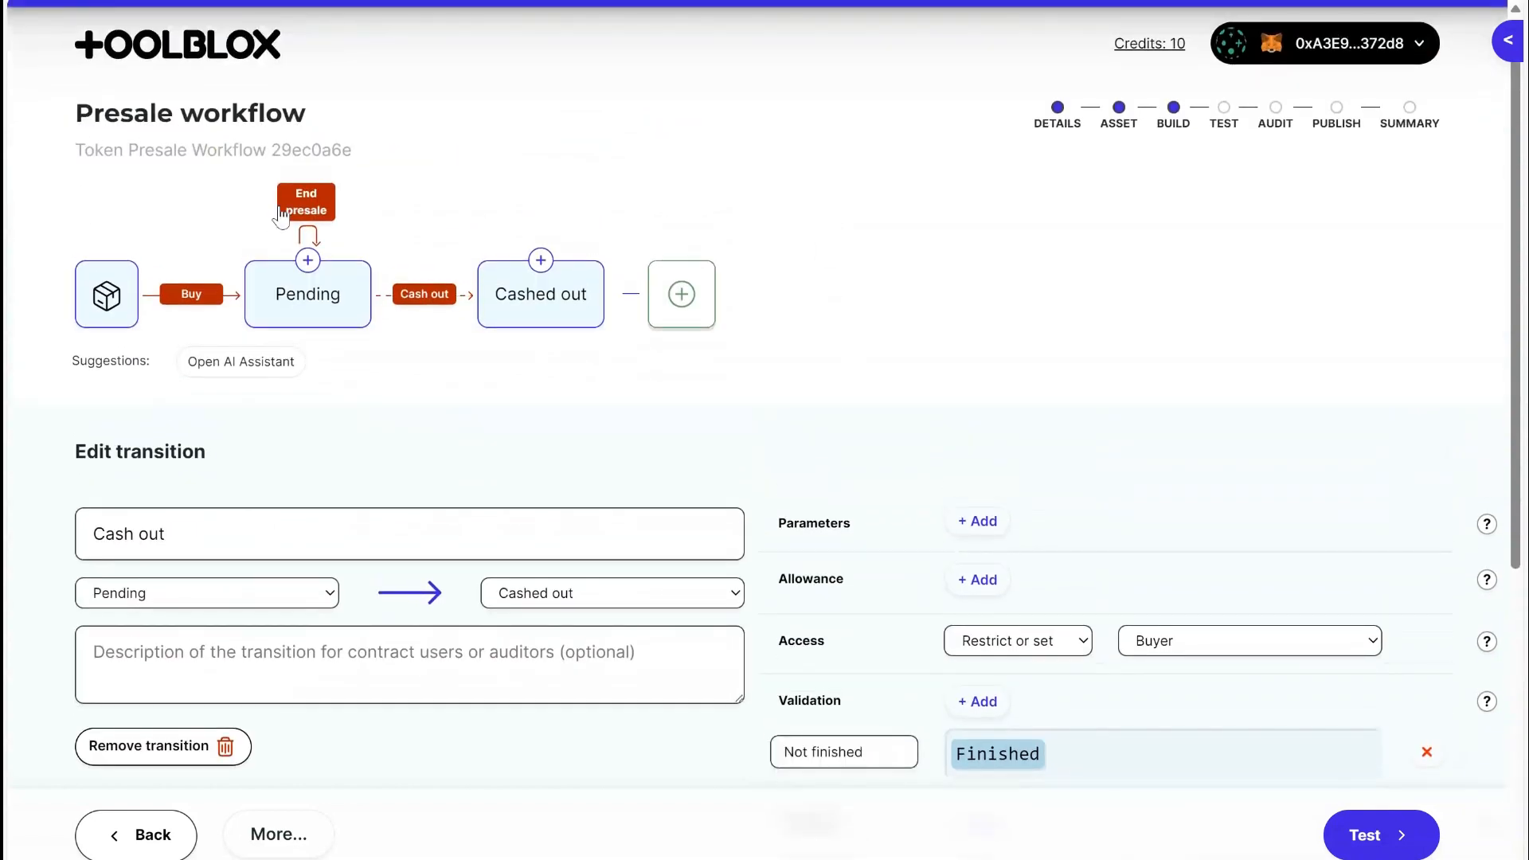
Reopen the End presale transition and review its allowance, validation and calculations.
left_click(325, 206)
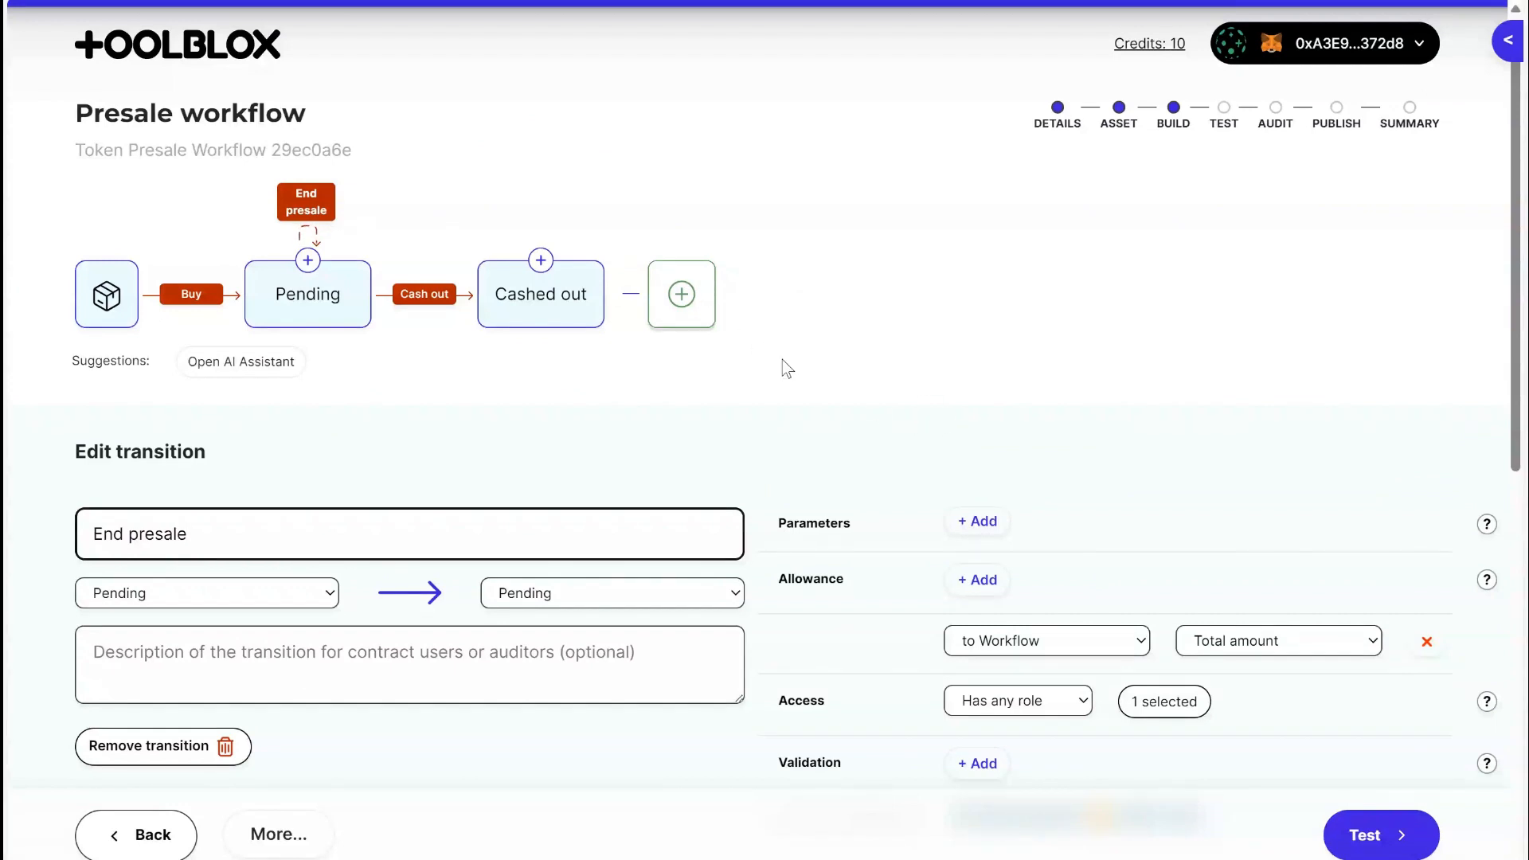
scroll(1072, 452, "down", 2)
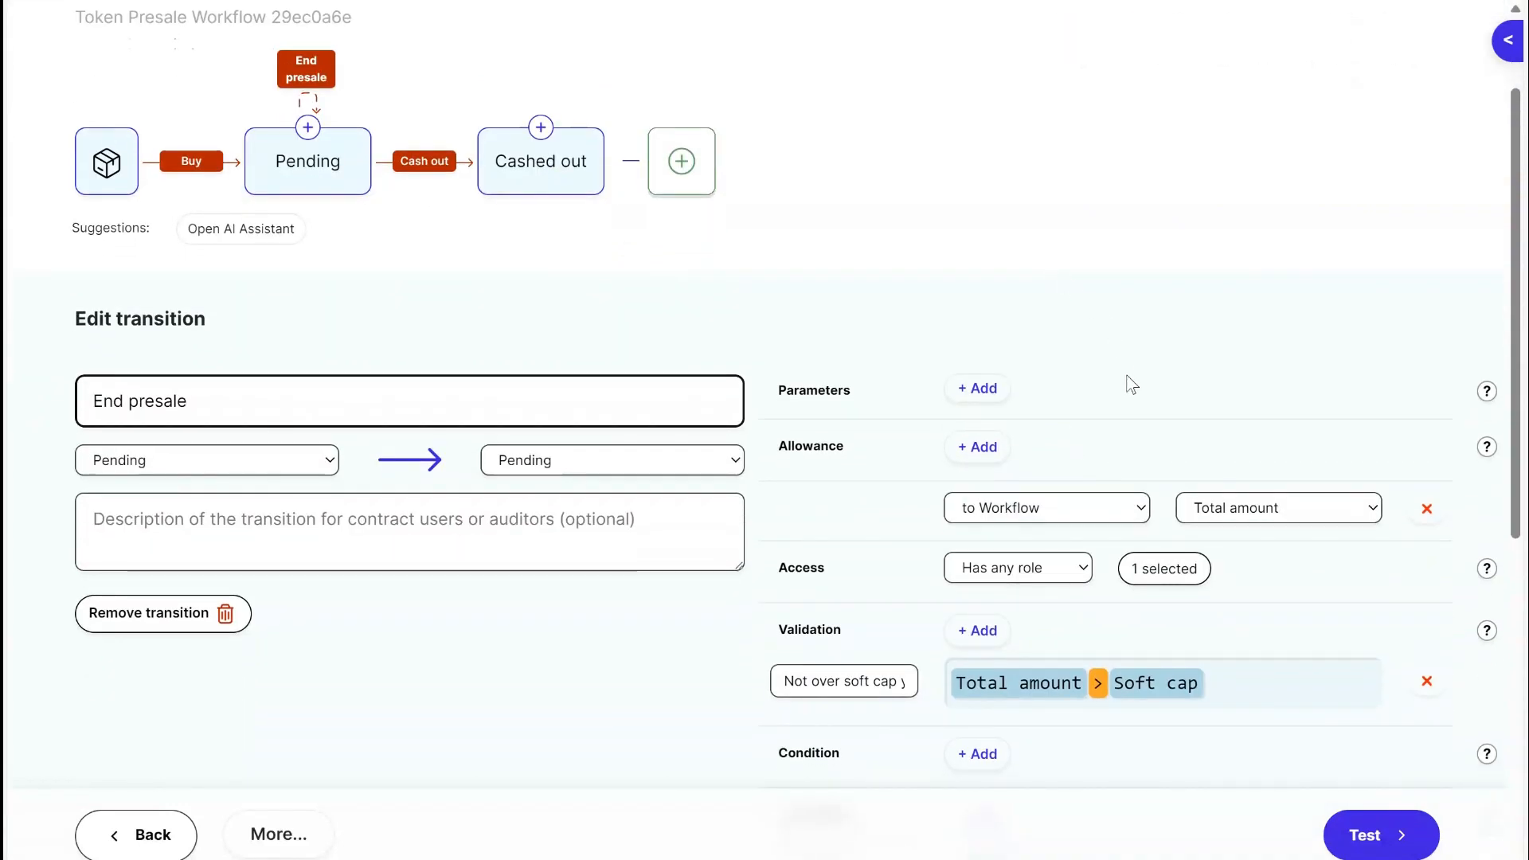
scroll(996, 517, "down", 4)
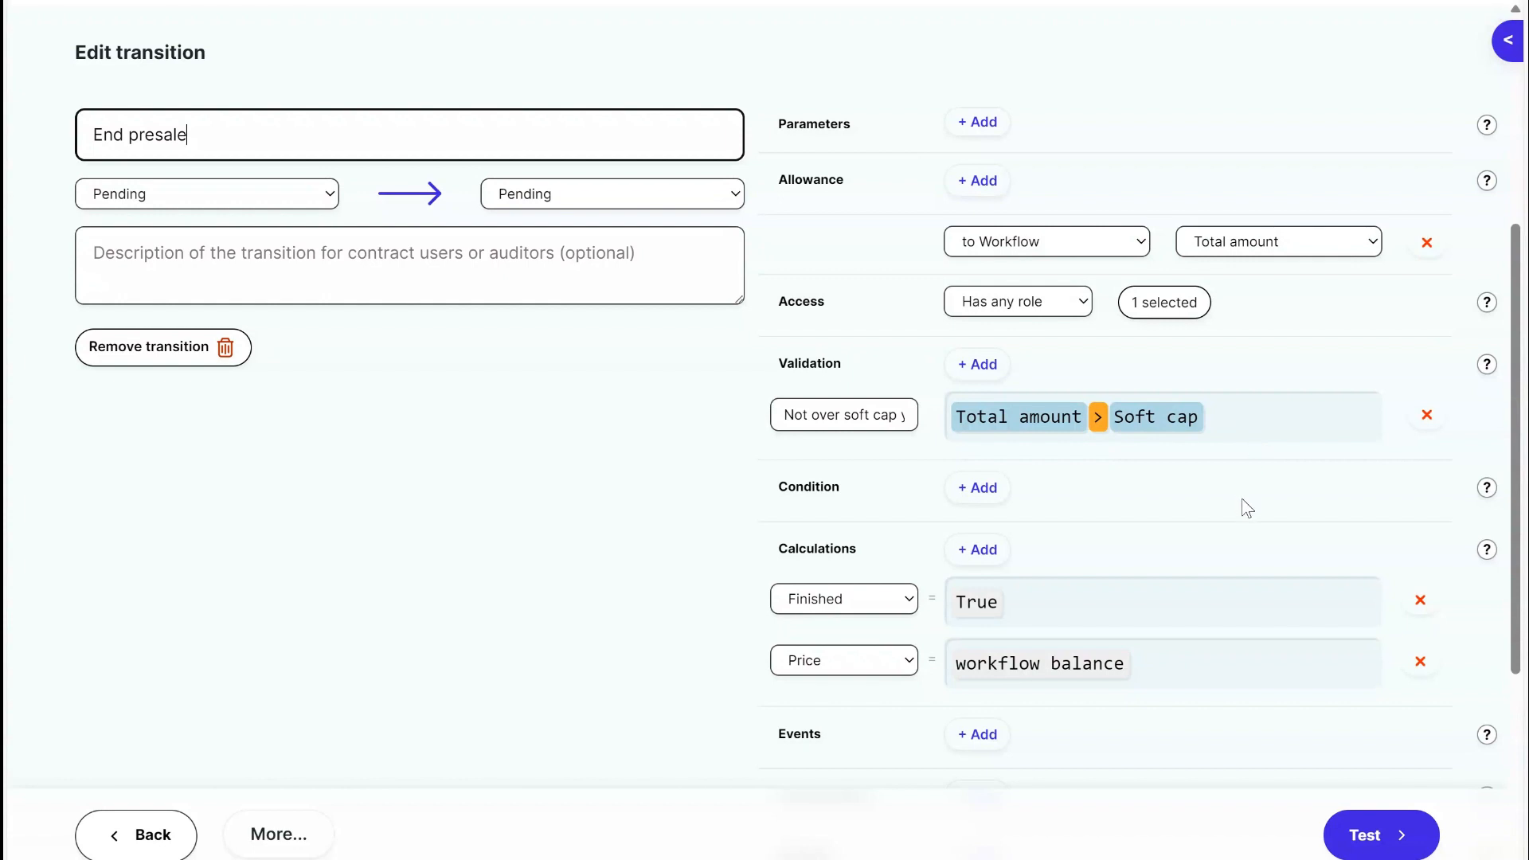
scroll(1175, 522, "down", 2)
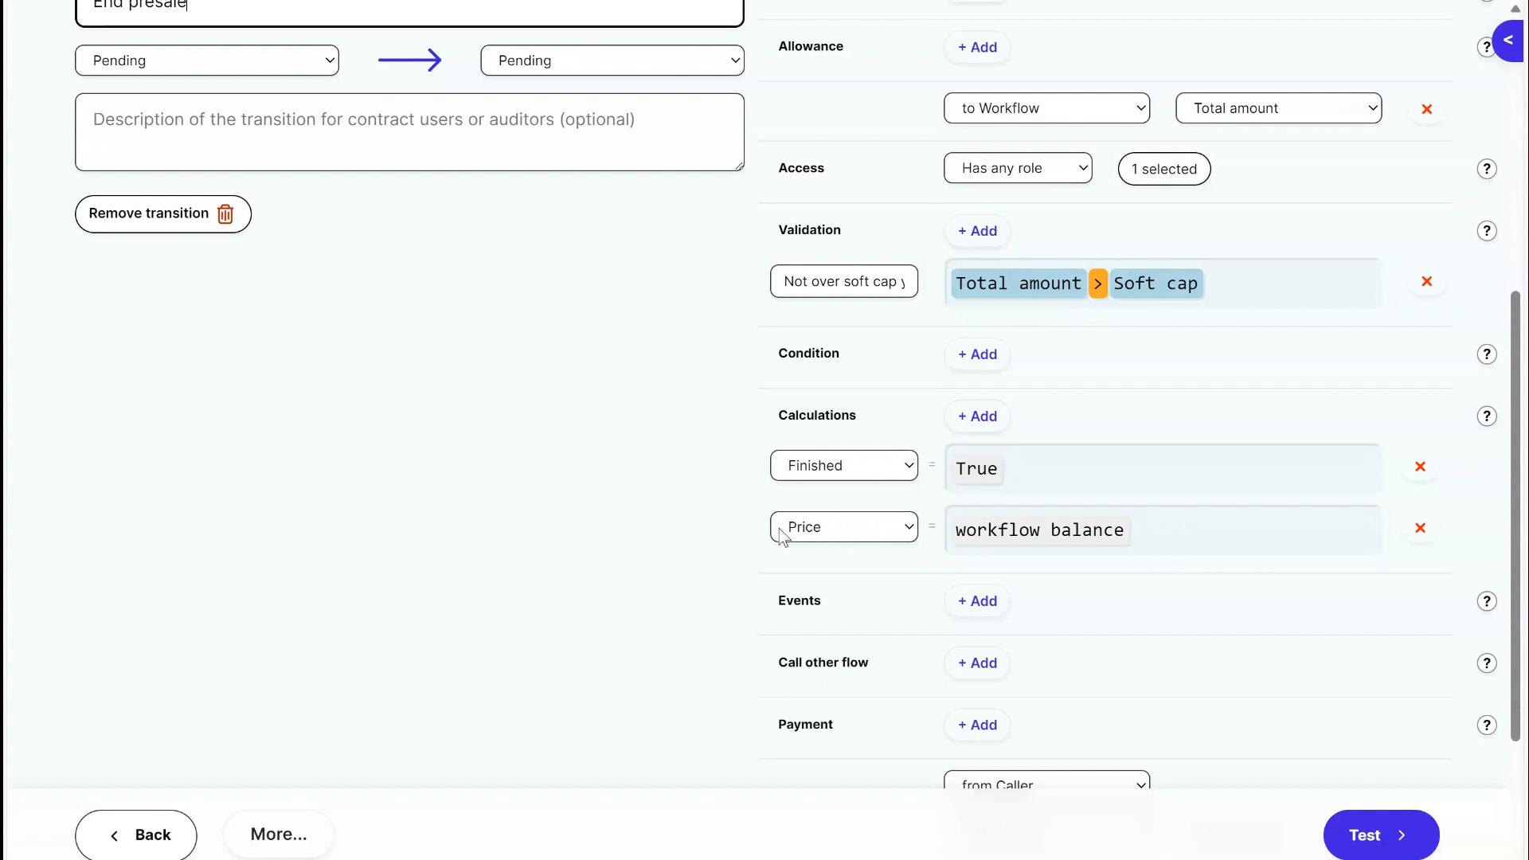
Examine the sender, recipient and amount of both payments in the End presale transition.
scroll(817, 527, "down", 3)
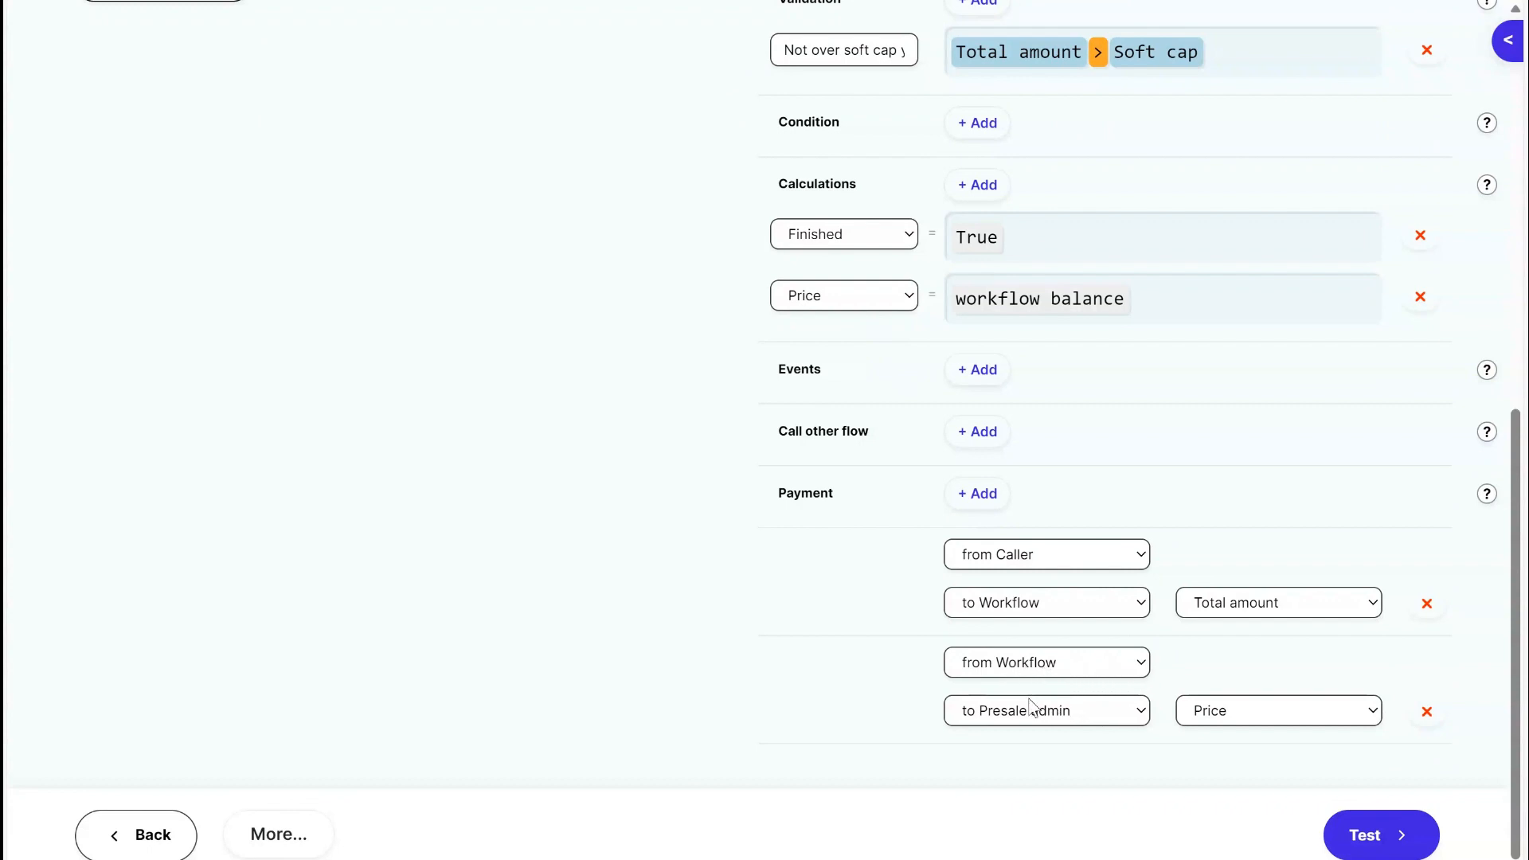
left_click(1019, 673)
left_click(1022, 670)
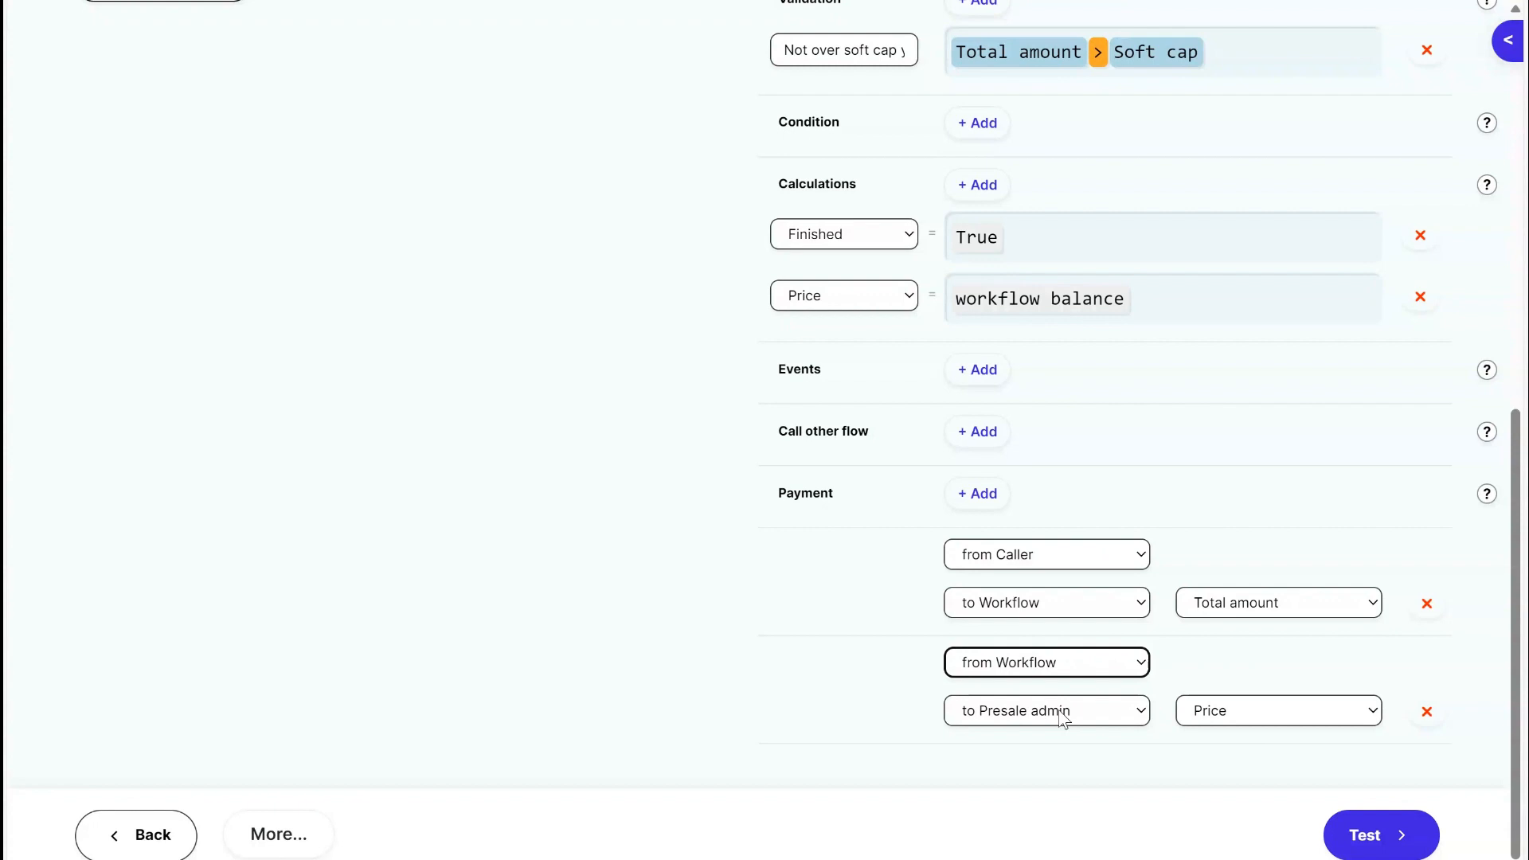
key("shift+Tab")
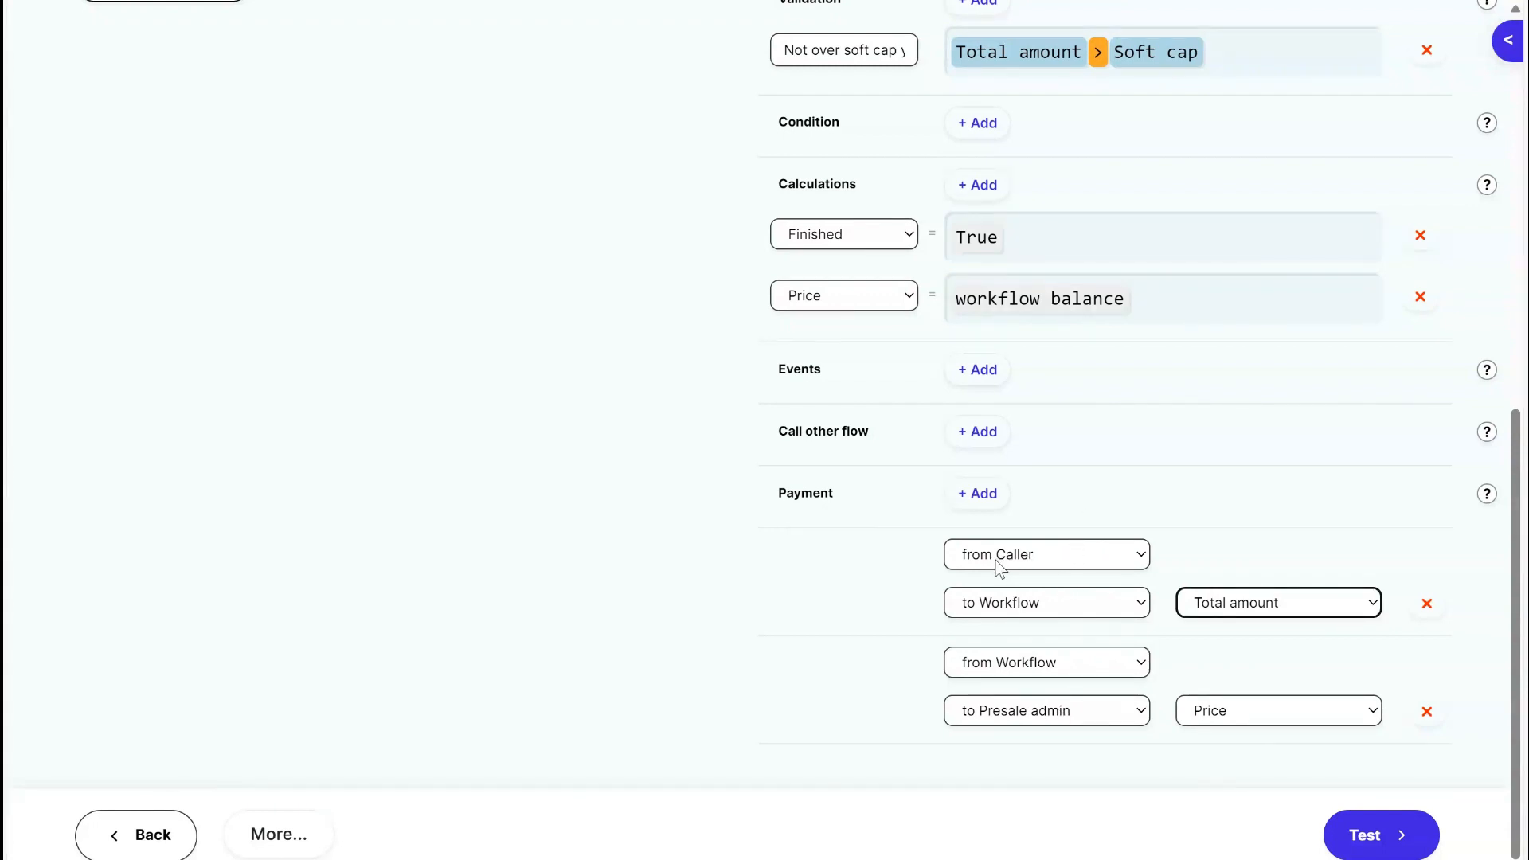
Inspect which roles have access to the End presale transition, leaving the role selection as it is.
scroll(1052, 564, "up", 10)
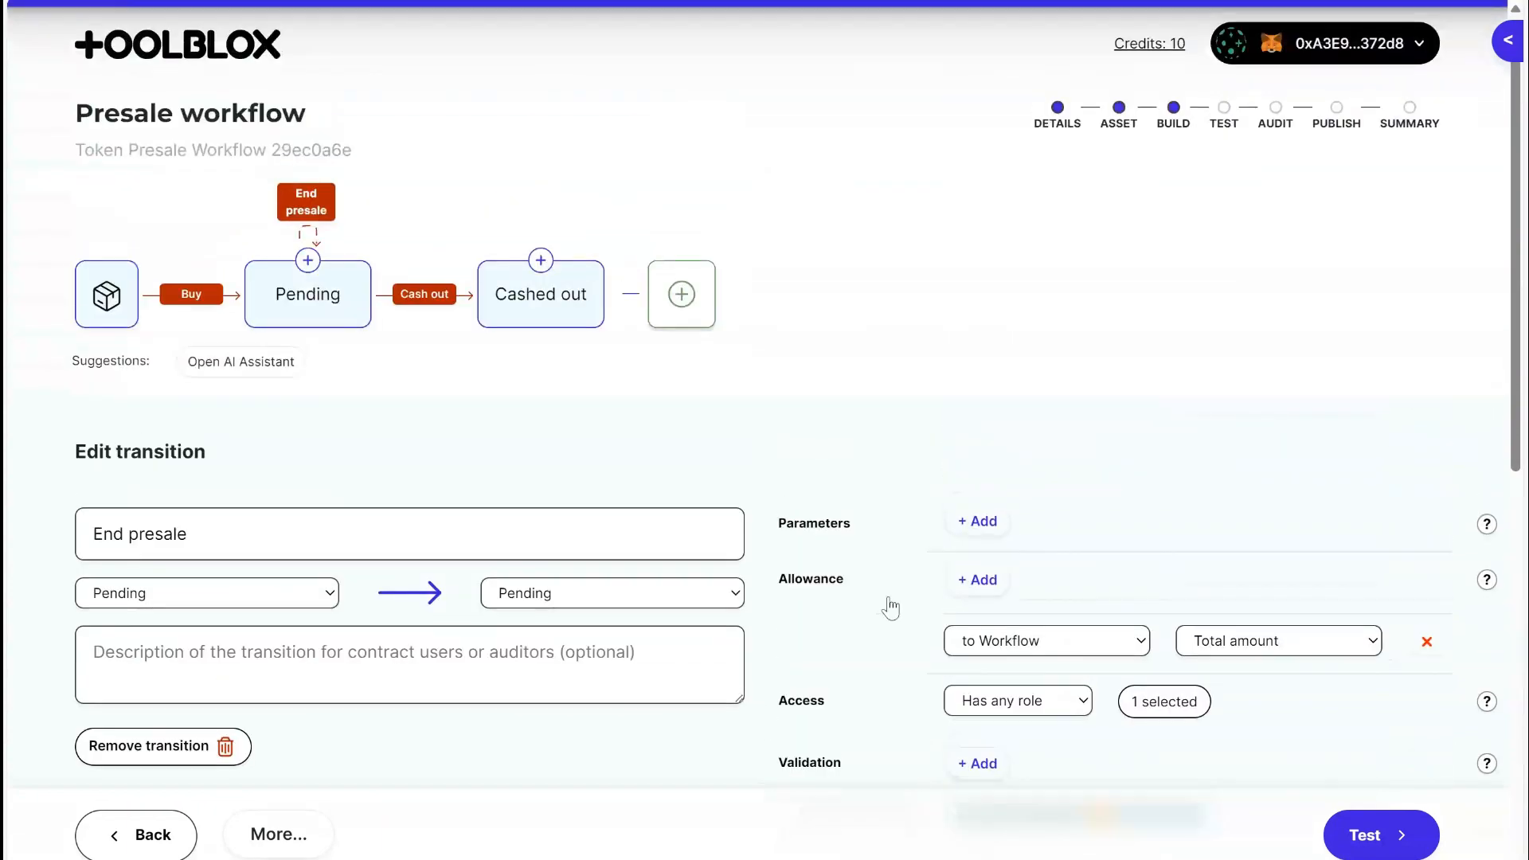
scroll(781, 581, "down", 3)
left_click_drag(786, 438, 847, 441)
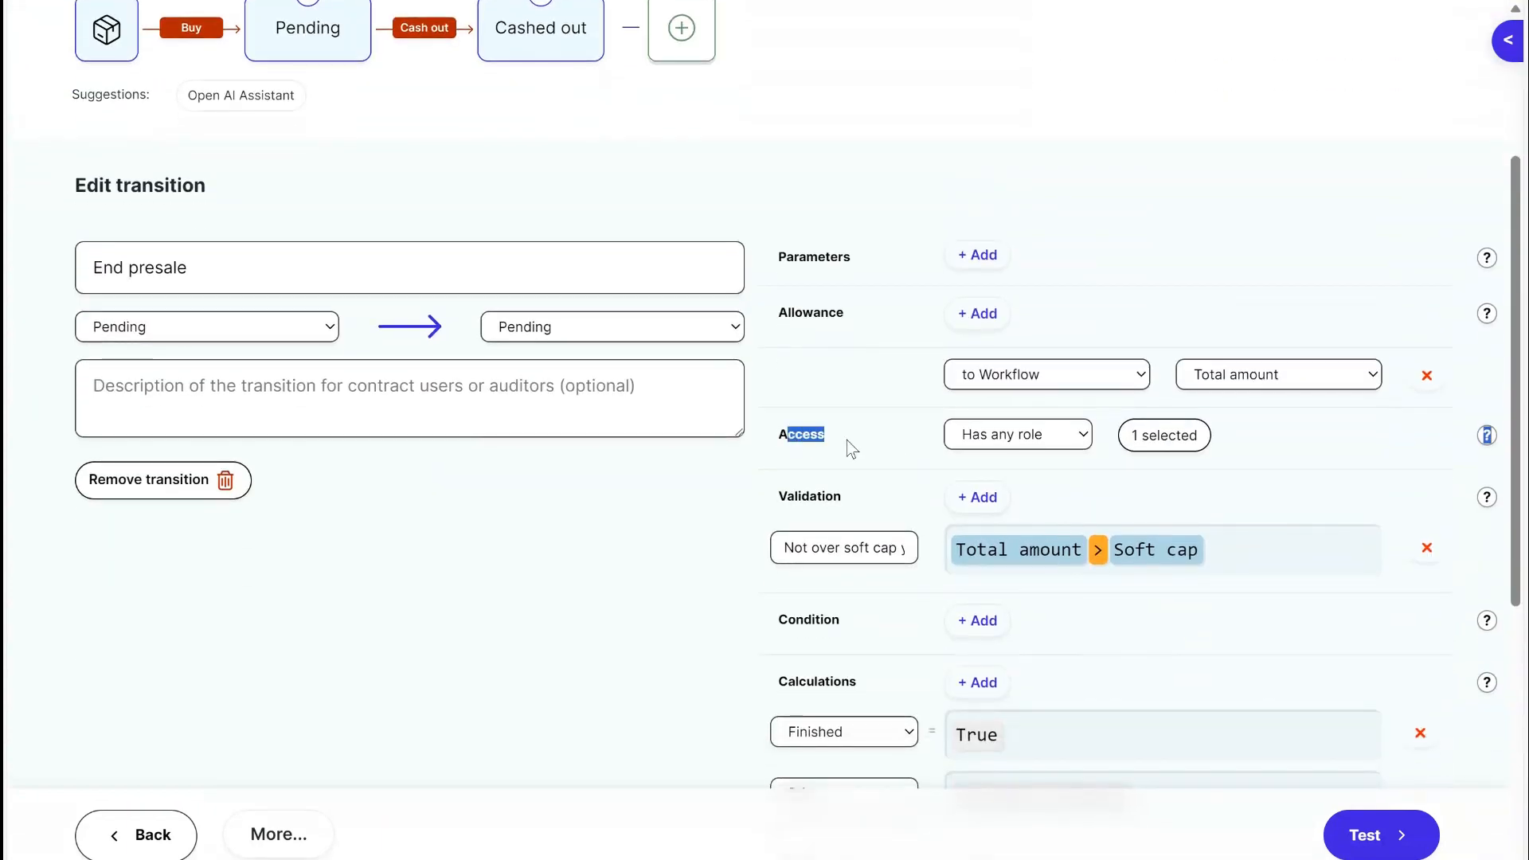
left_click(1178, 437)
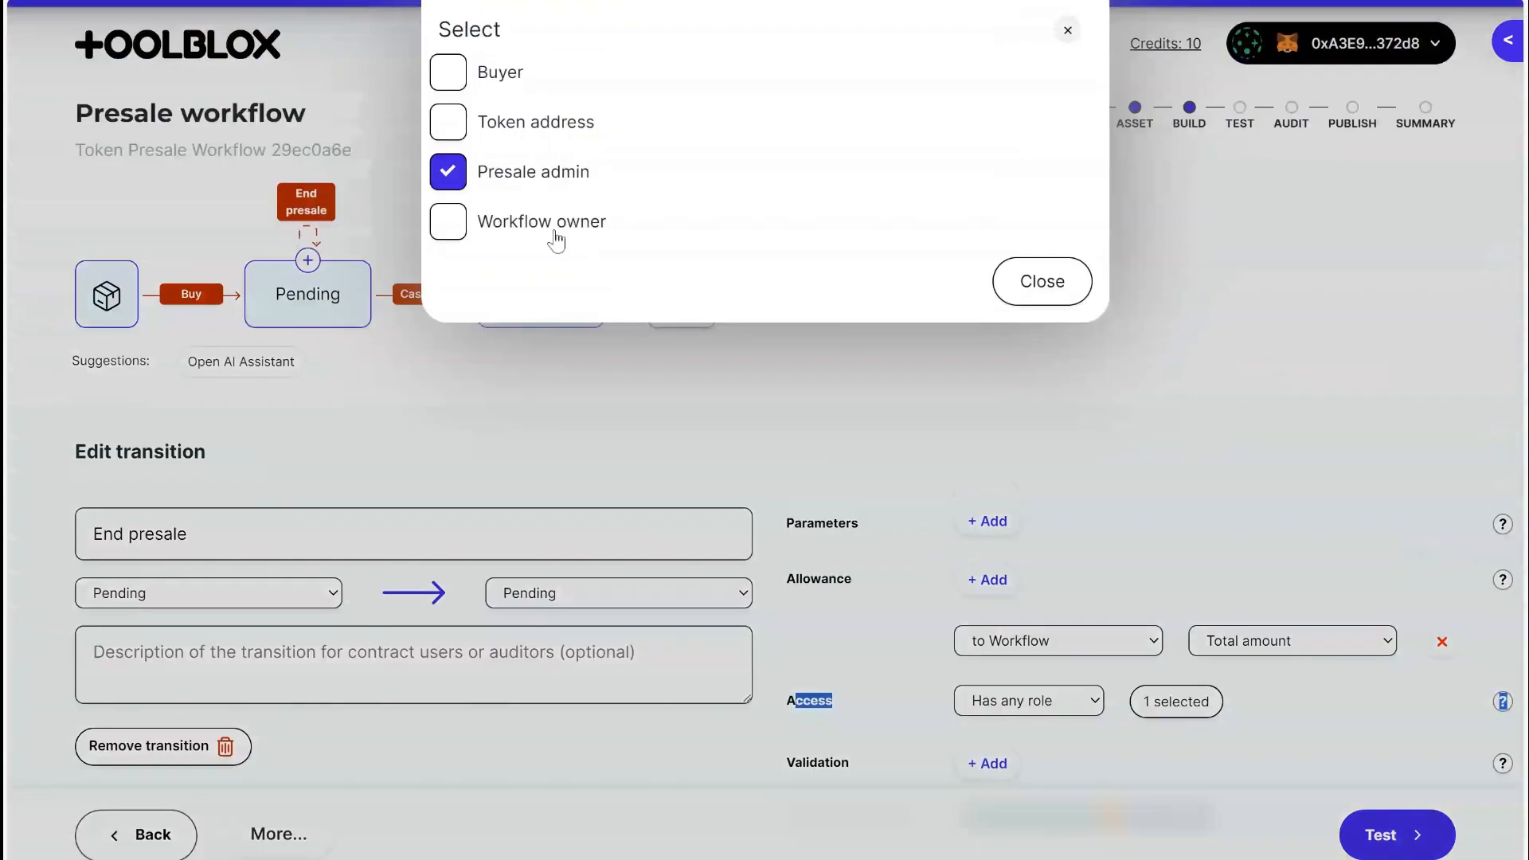
left_click(1044, 283)
scroll(987, 512, "down", 9)
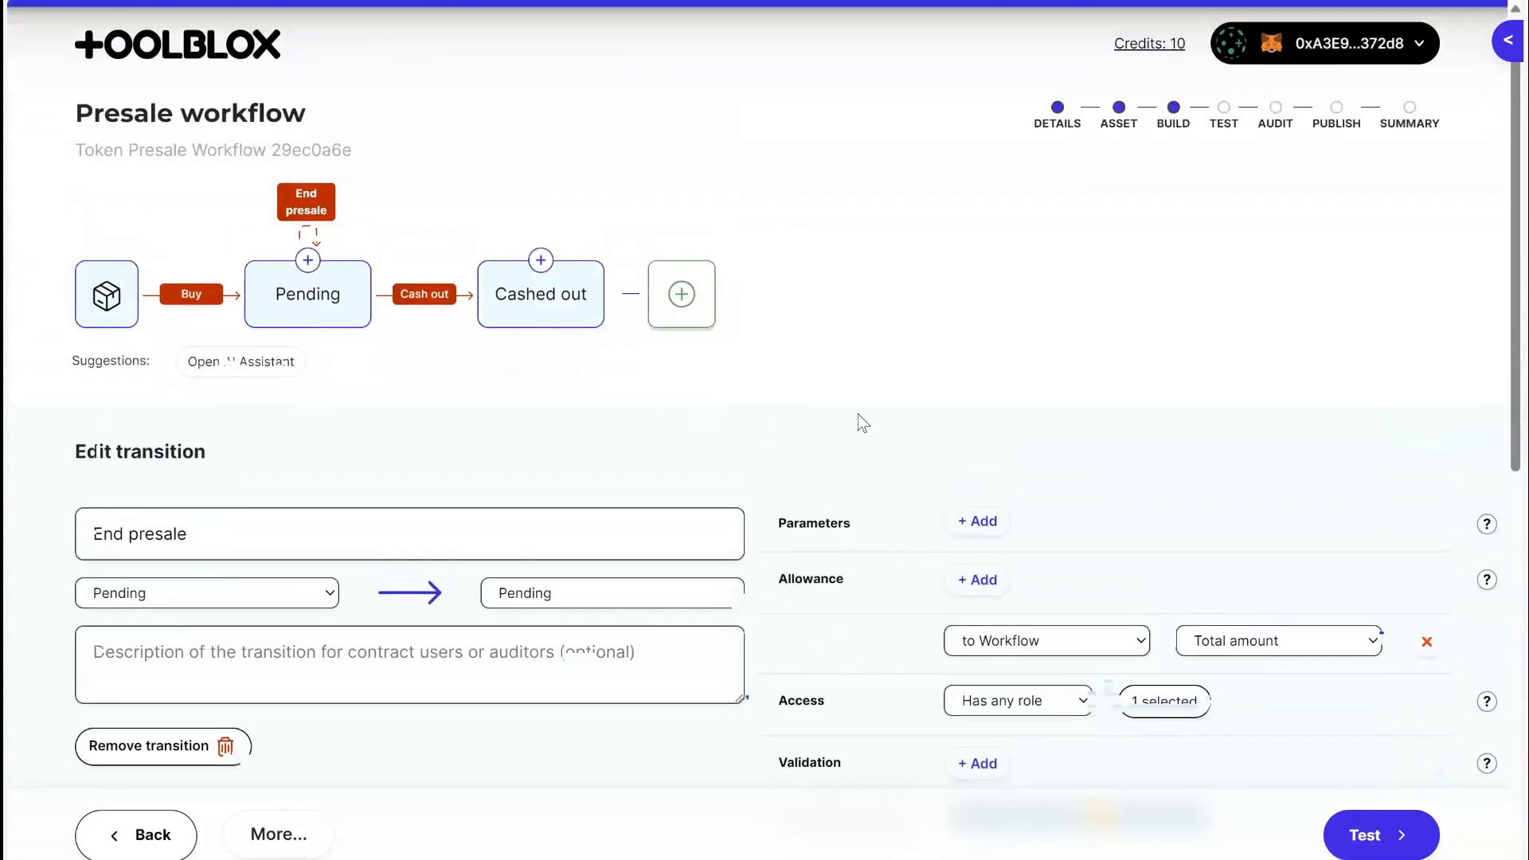
scroll(956, 478, "down", 9)
scroll(1038, 564, "up", 9)
scroll(1039, 565, "up", 1)
Review the Cash out transition's access restriction and the sender, recipient and amount of its payment.
left_click(437, 301)
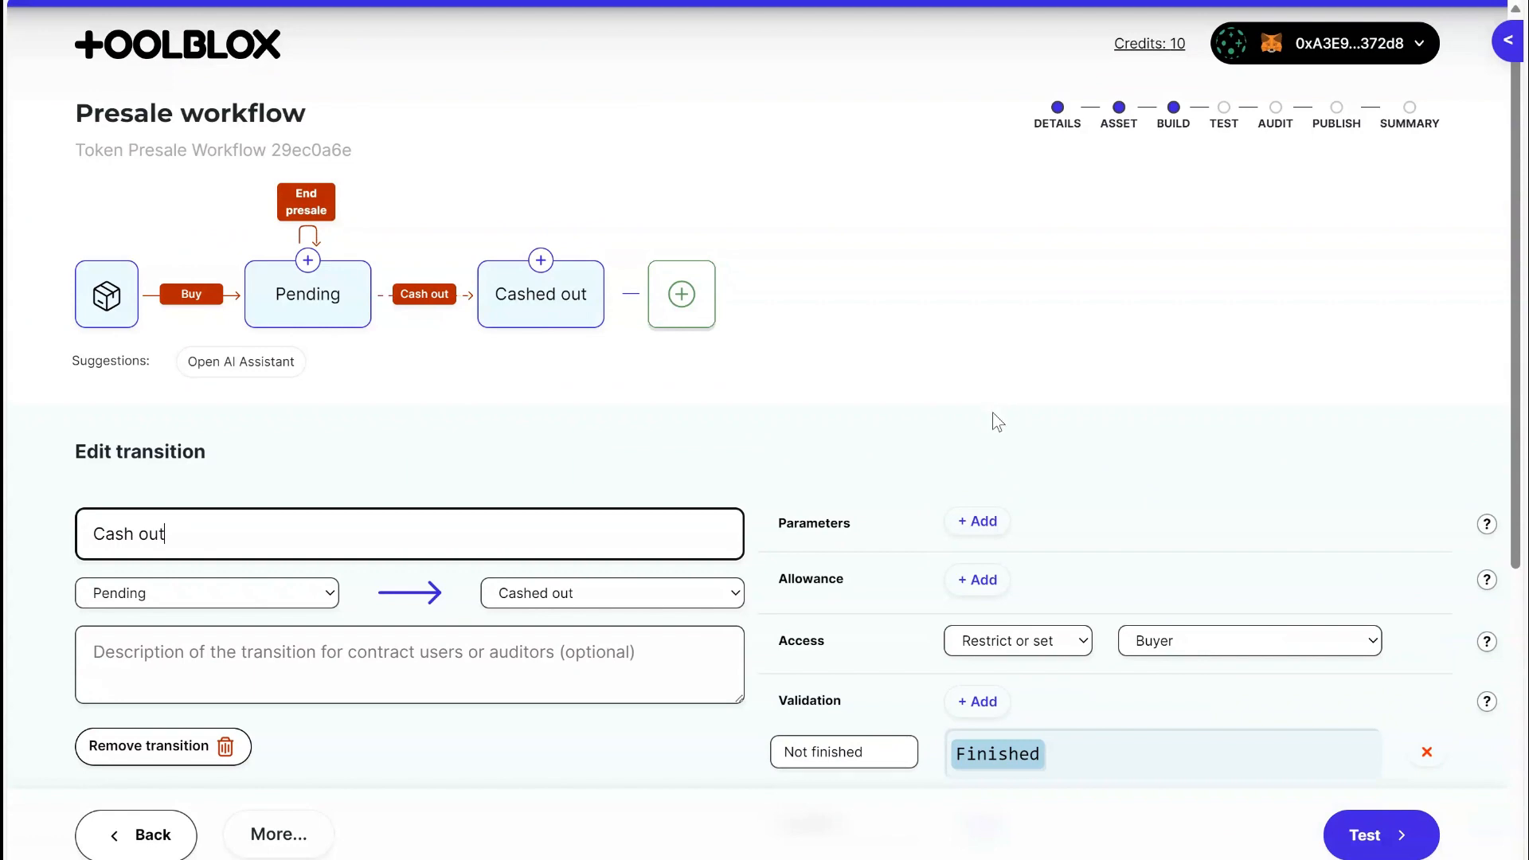
scroll(983, 409, "down", 3)
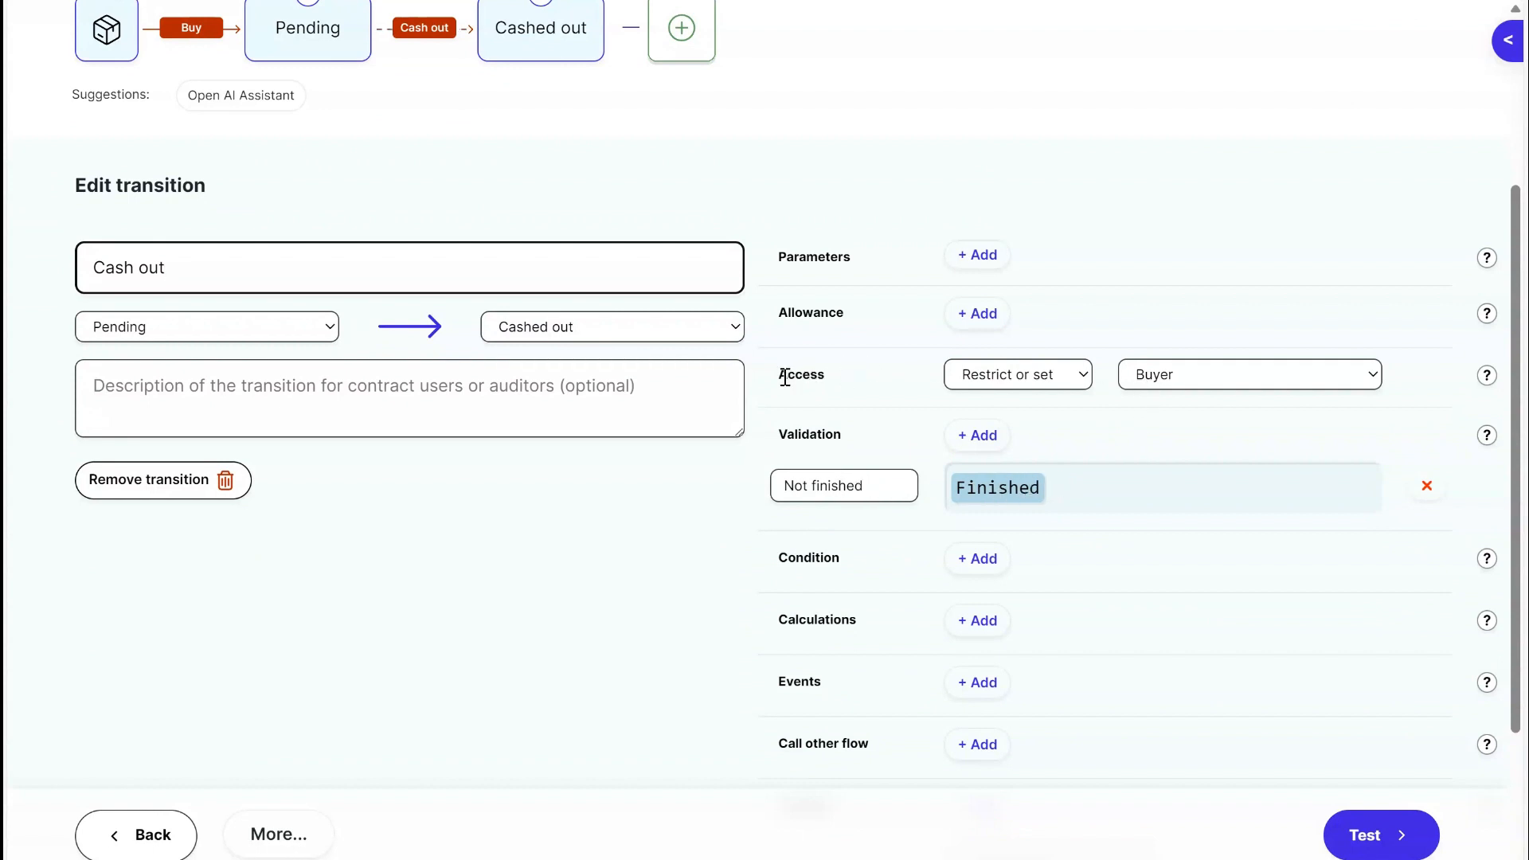
left_click_drag(786, 378, 847, 393)
left_click(847, 399)
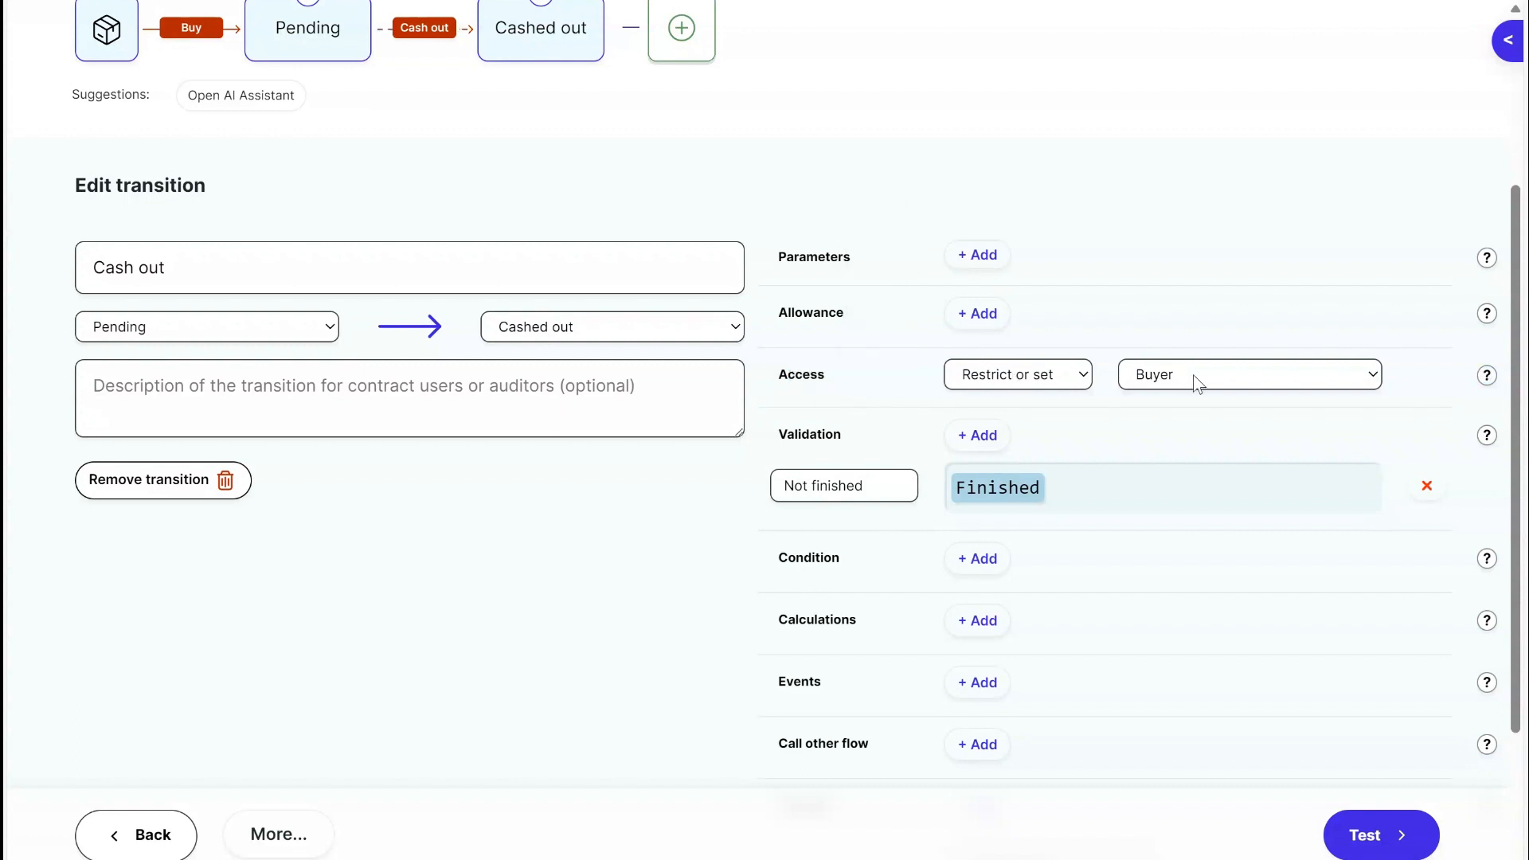
scroll(1052, 205, "up", 3)
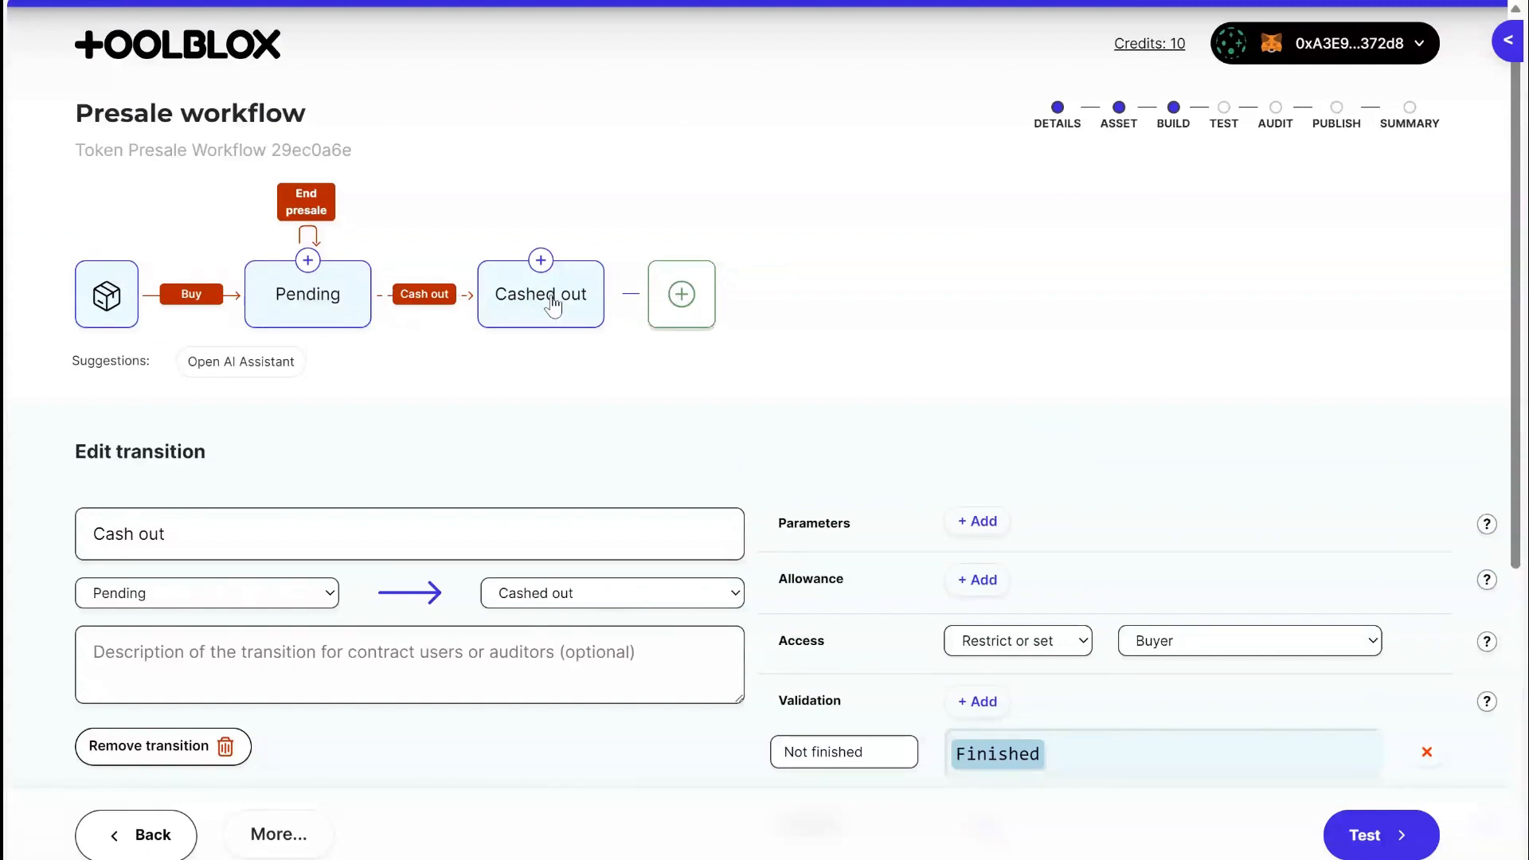
scroll(1234, 442, "down", 6)
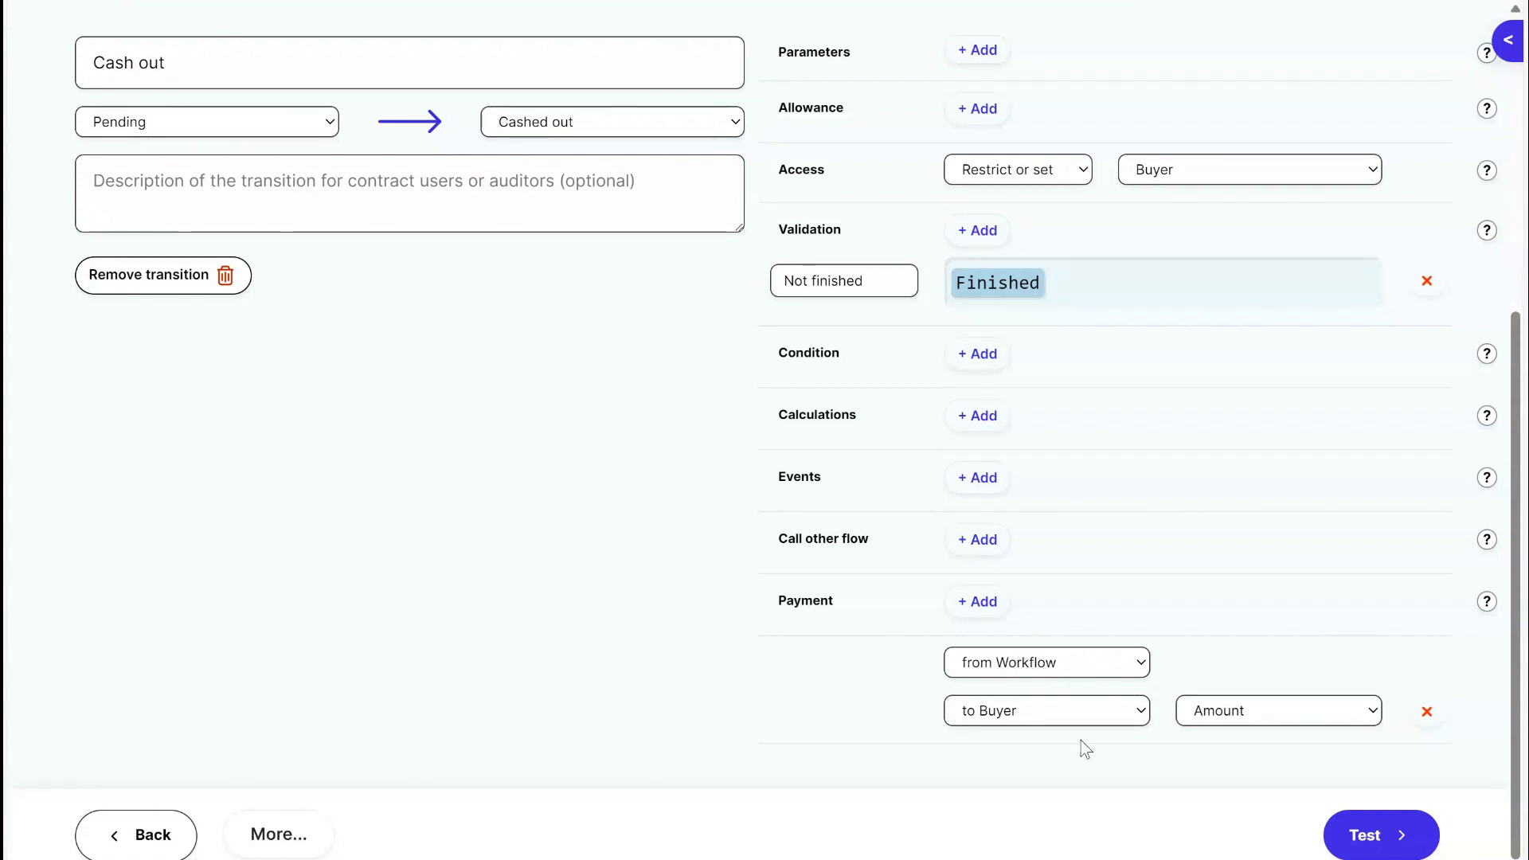
left_click(1225, 711)
scroll(1237, 729, "up", 6)
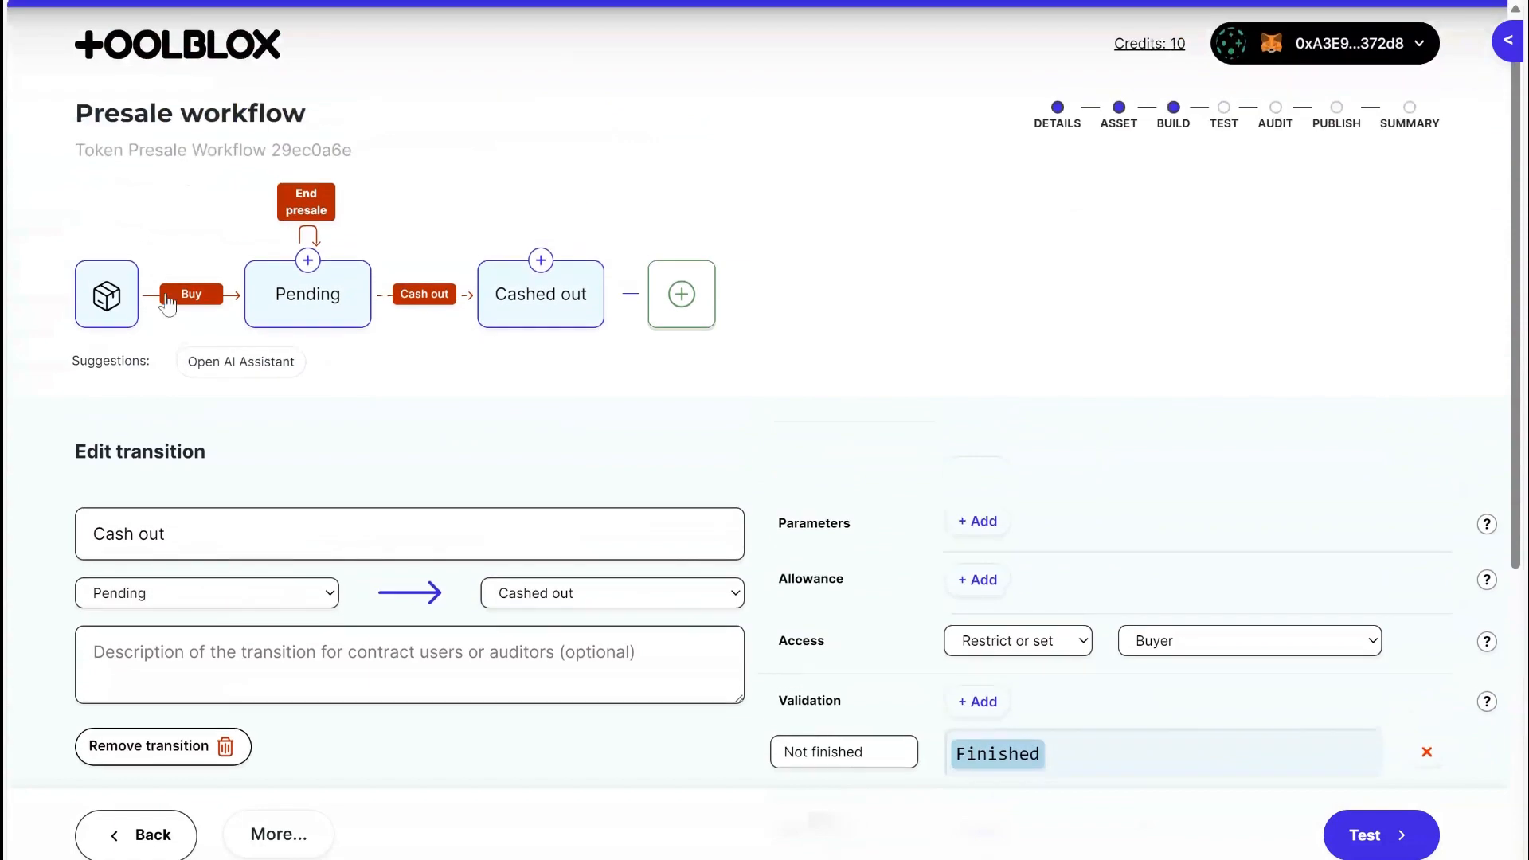
Check how the Buy transition calculates Amount, and return to the Cash out transition.
left_click(201, 300)
scroll(871, 422, "down", 7)
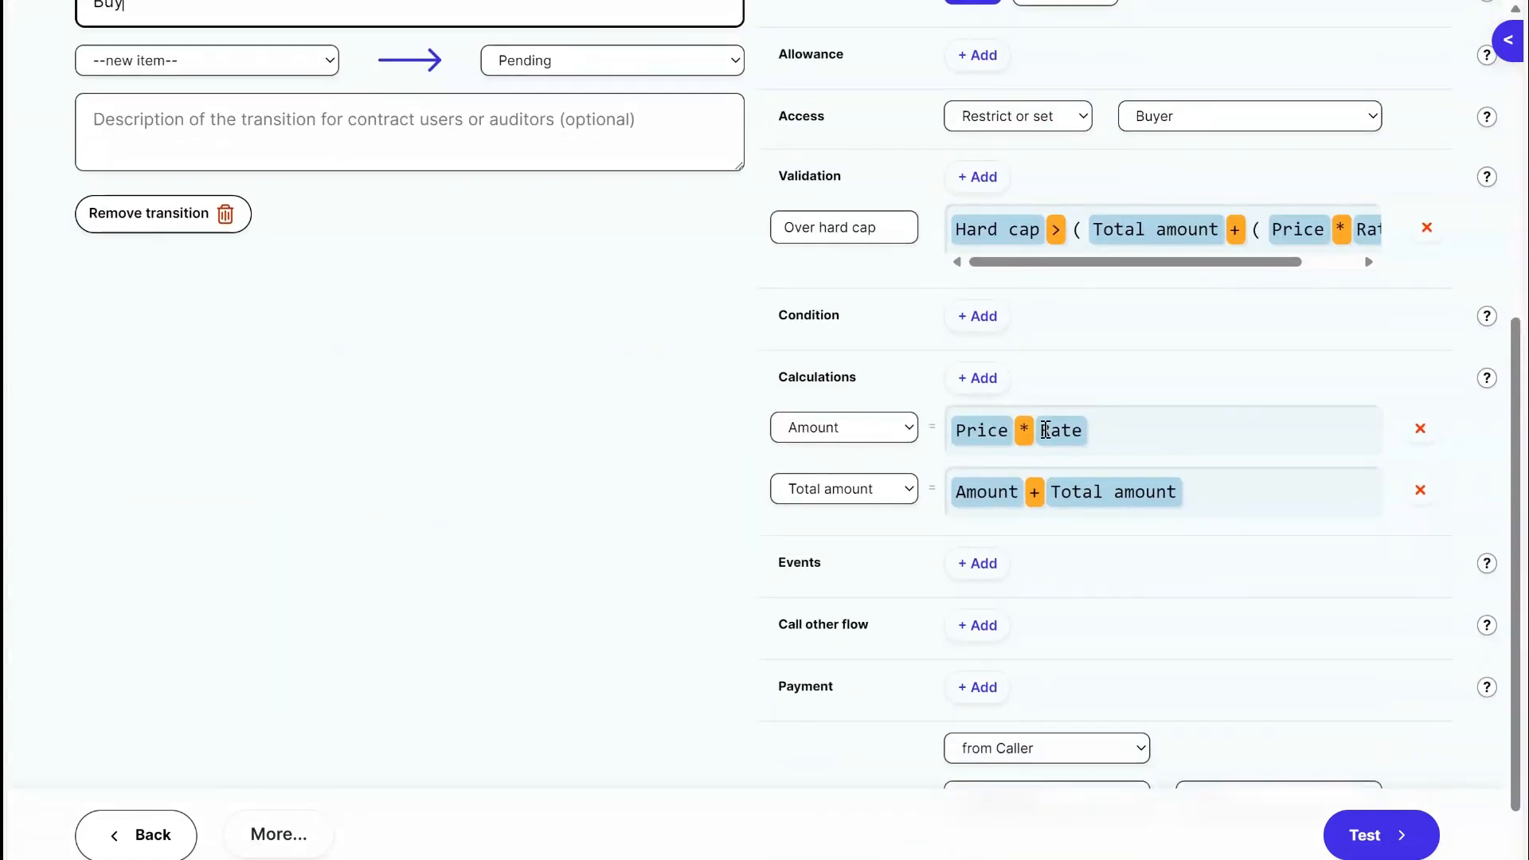
scroll(1032, 451, "up", 7)
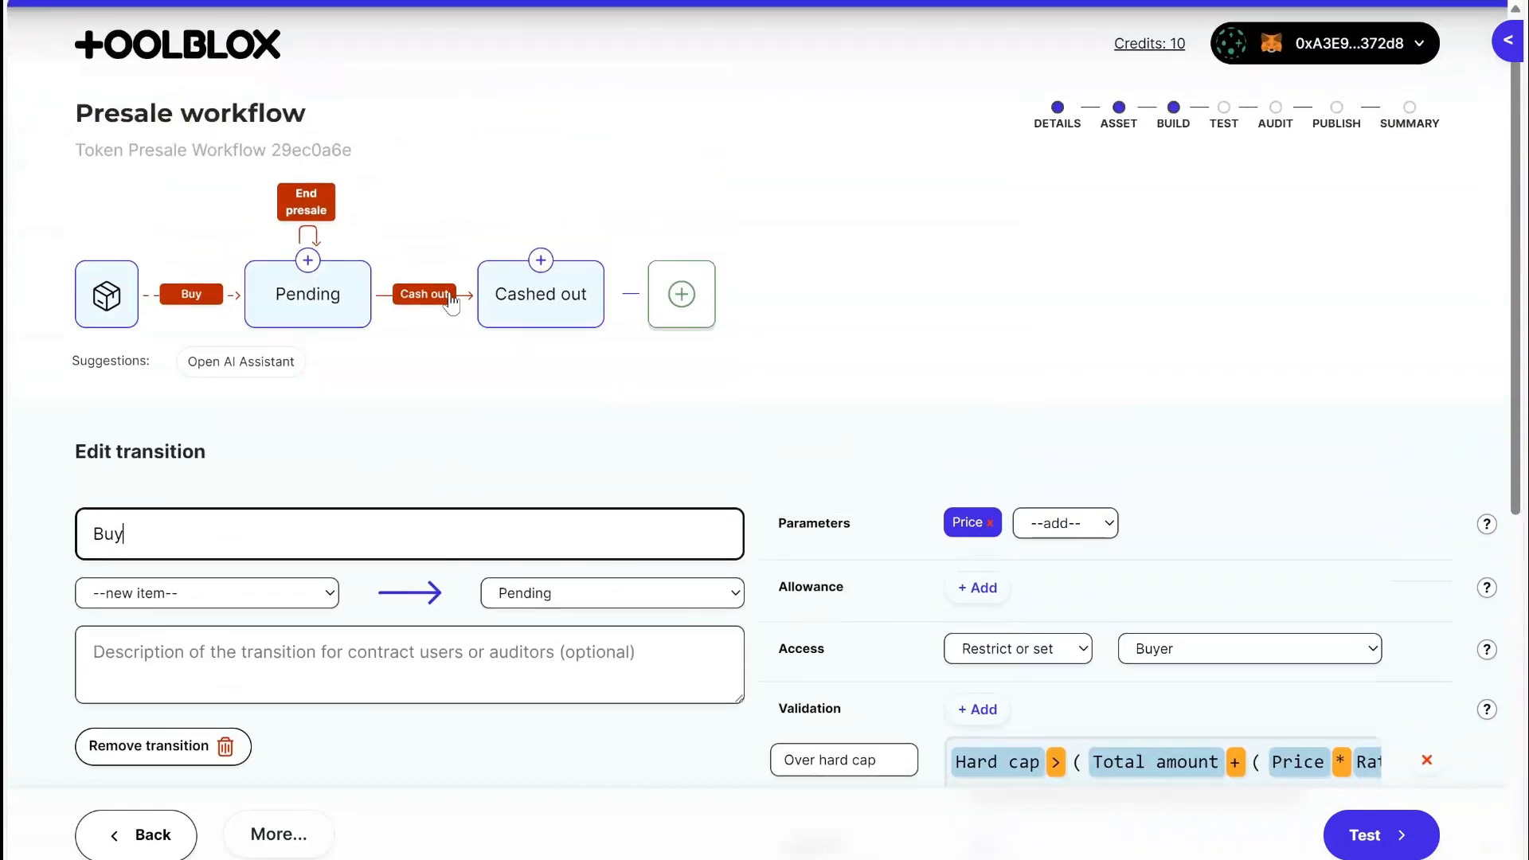
left_click(424, 294)
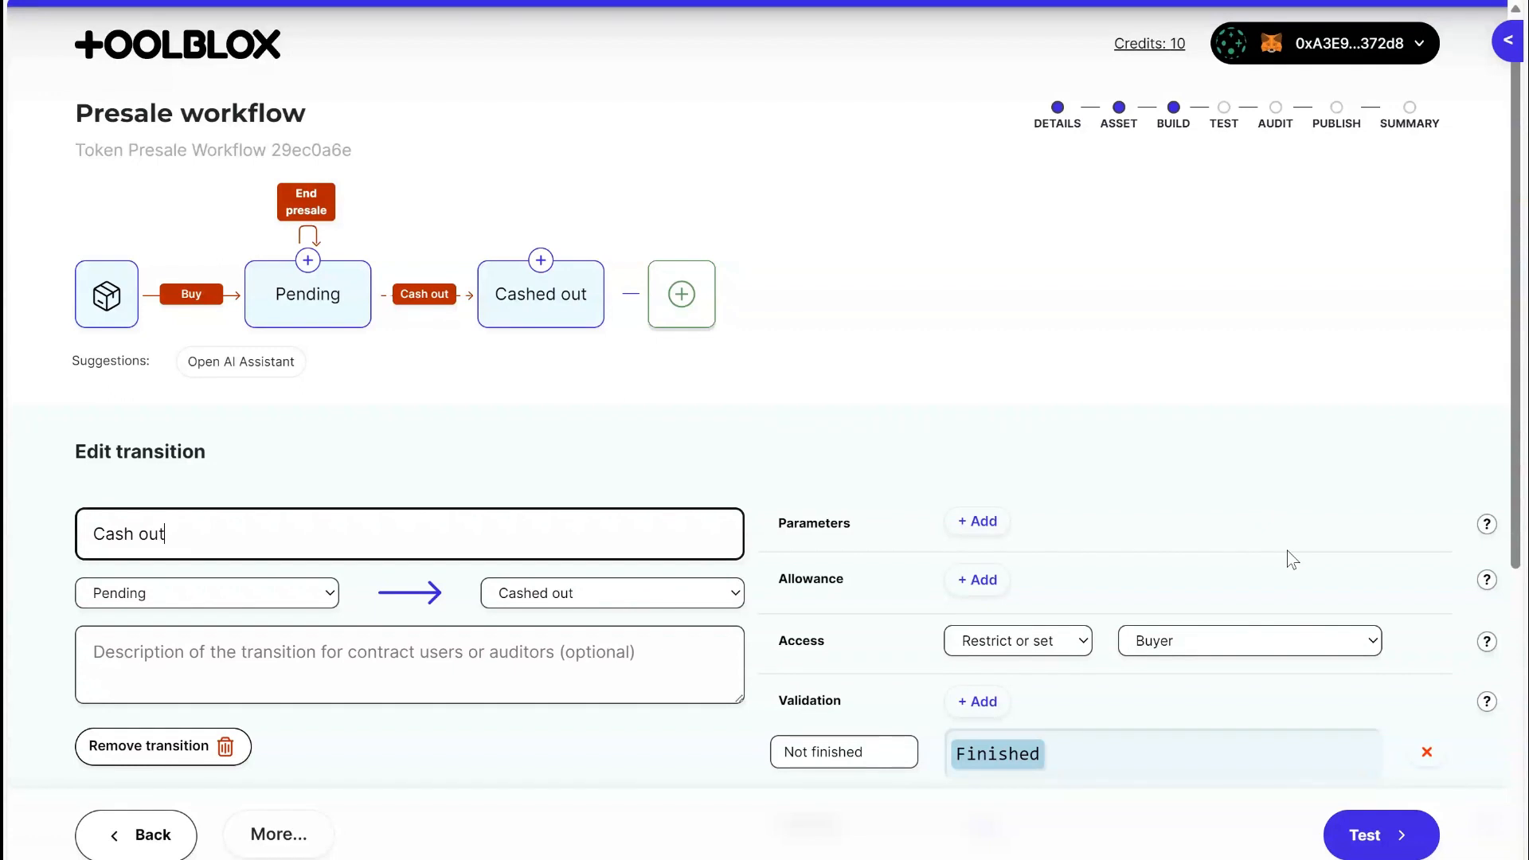
Advance the presale workflow to the test stage and choose Taraxa Testnet as its blockchain, approving the wallet's request.
left_click(1364, 833)
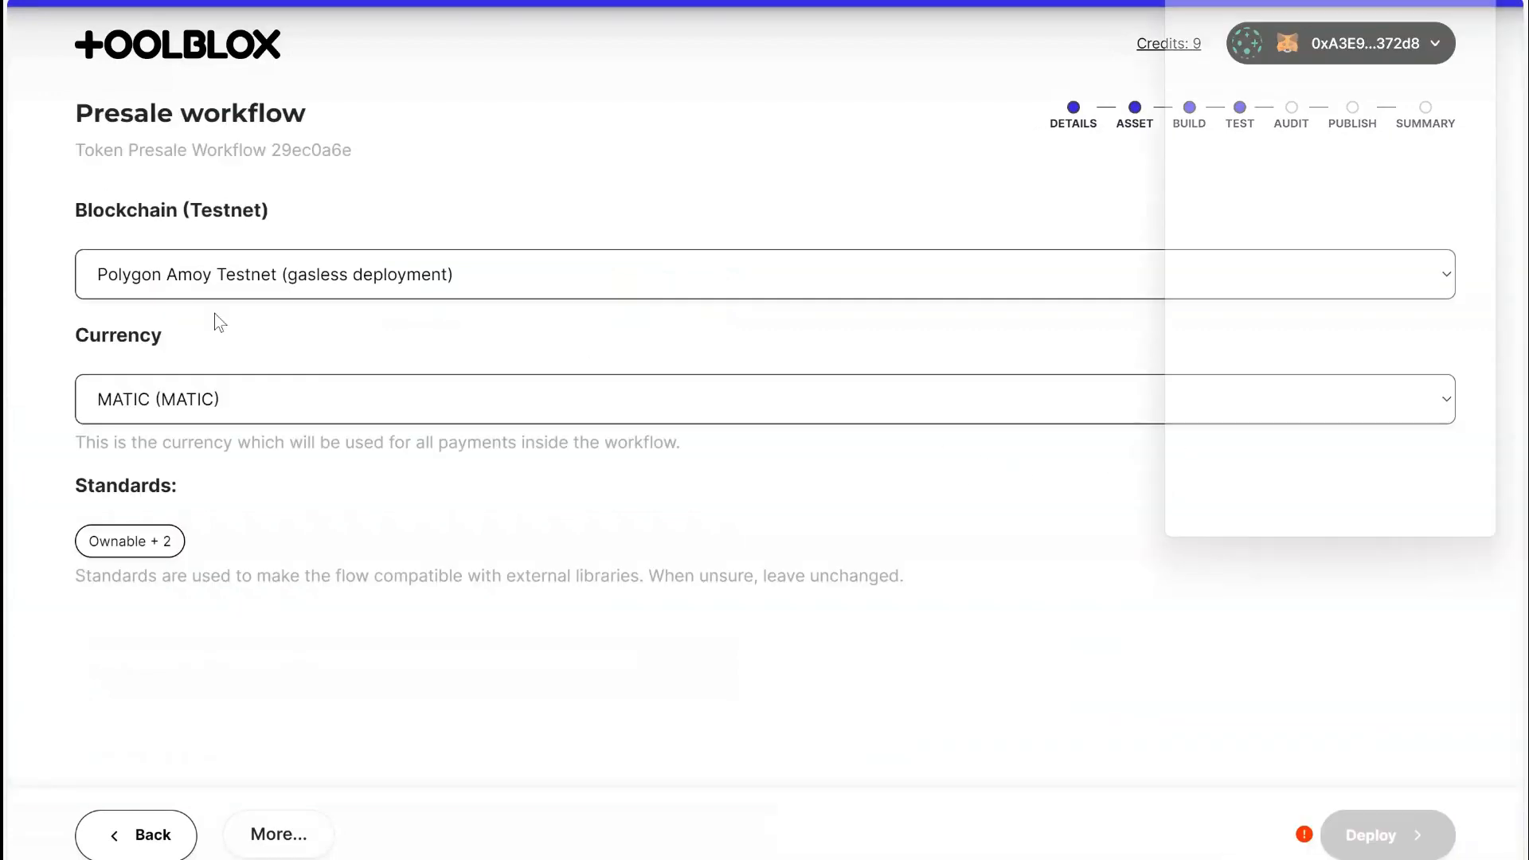
left_click(214, 287)
left_click(229, 504)
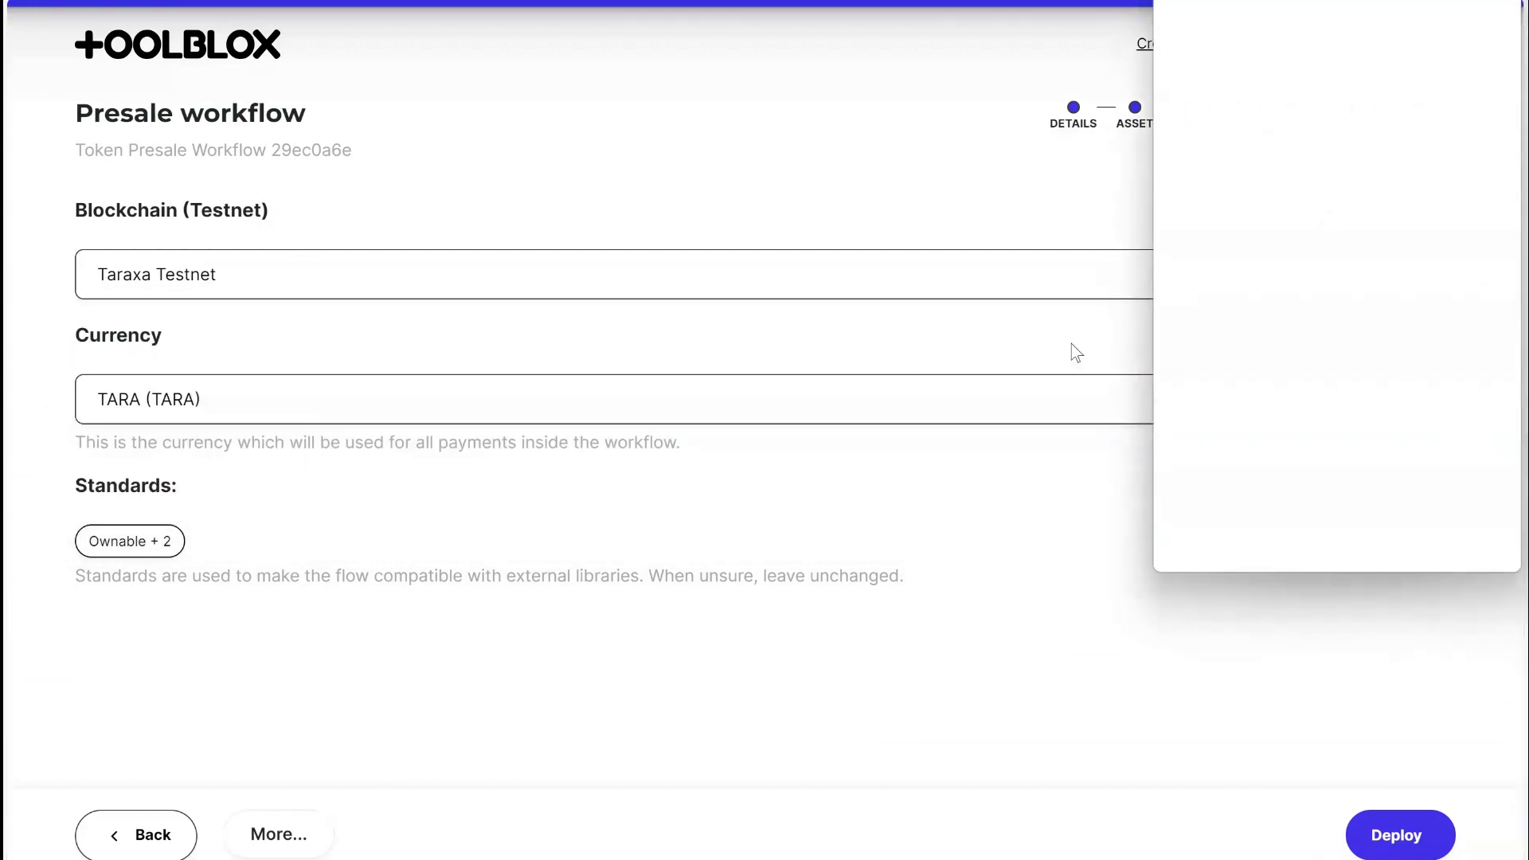
left_click(1434, 526)
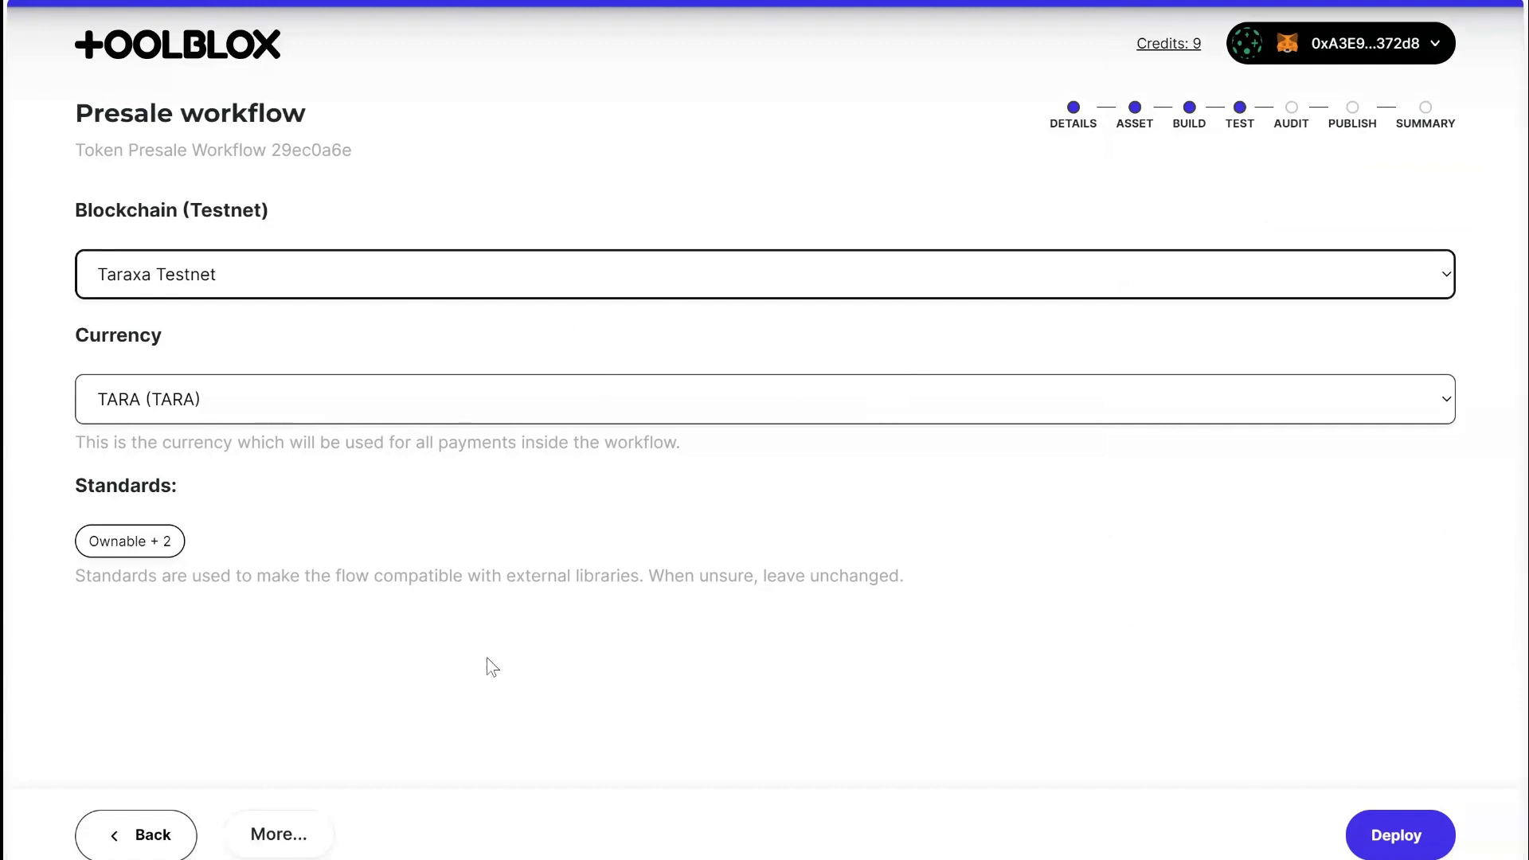
View the generated contract code and review the cashOut, endPresale and buy functions.
left_click(287, 836)
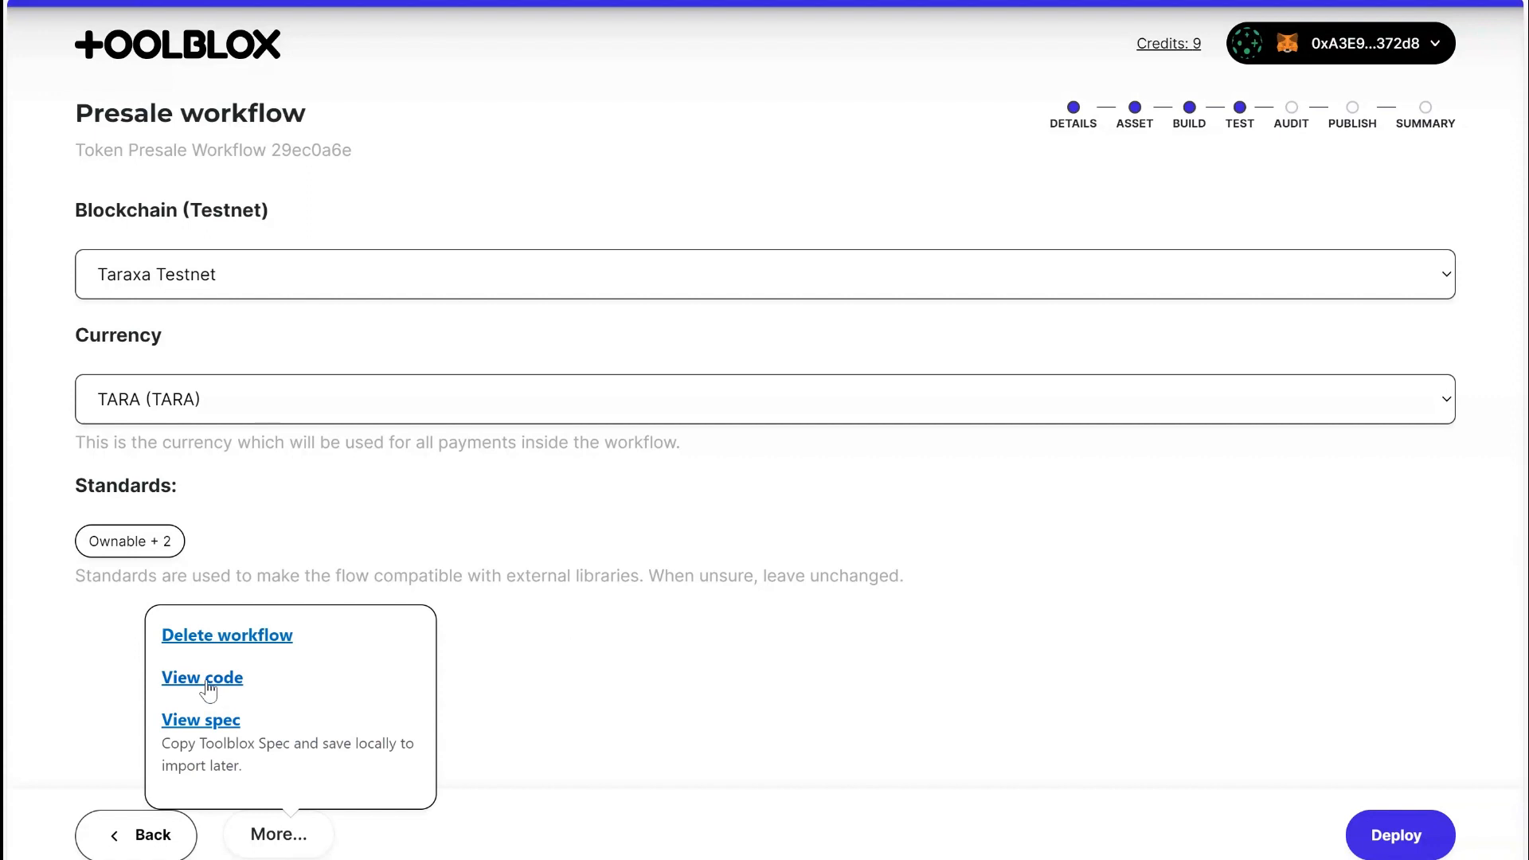
left_click(208, 681)
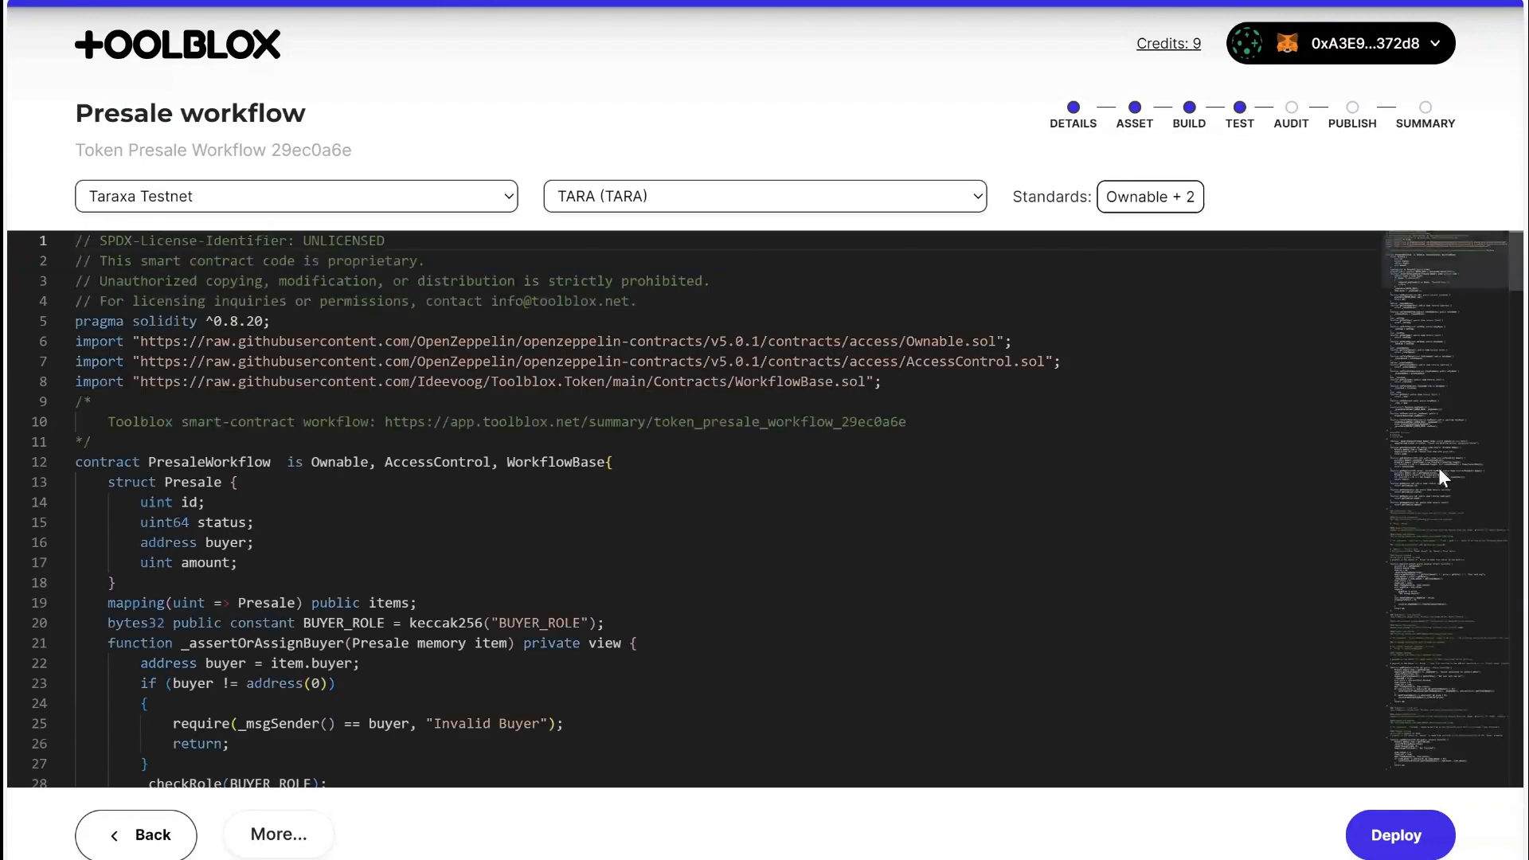
left_click_drag(1472, 279, 1484, 763)
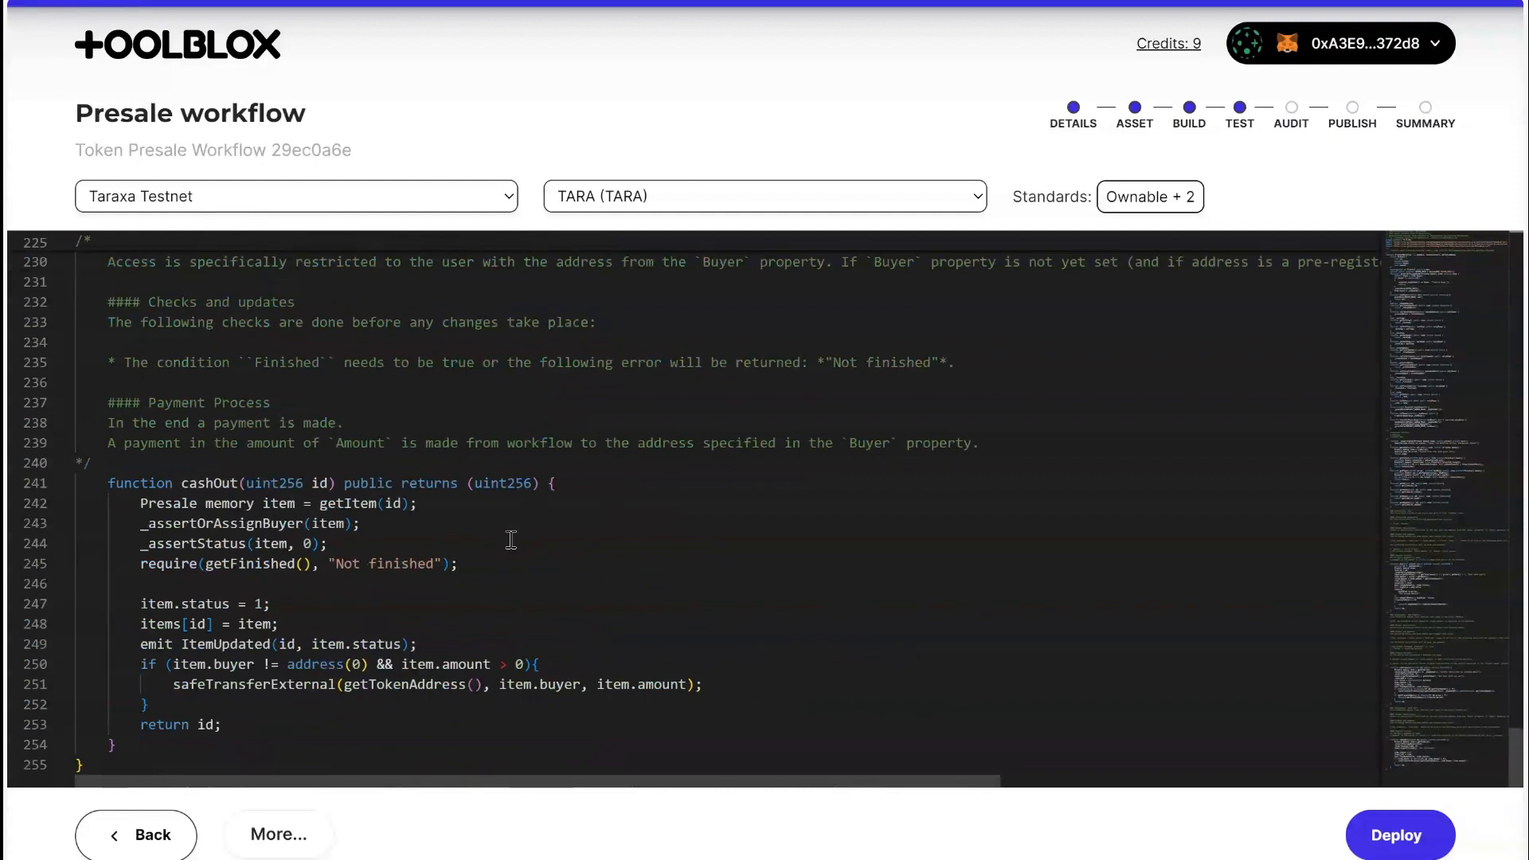
left_click(208, 488)
scroll(206, 434, "up", 8)
left_click(207, 434)
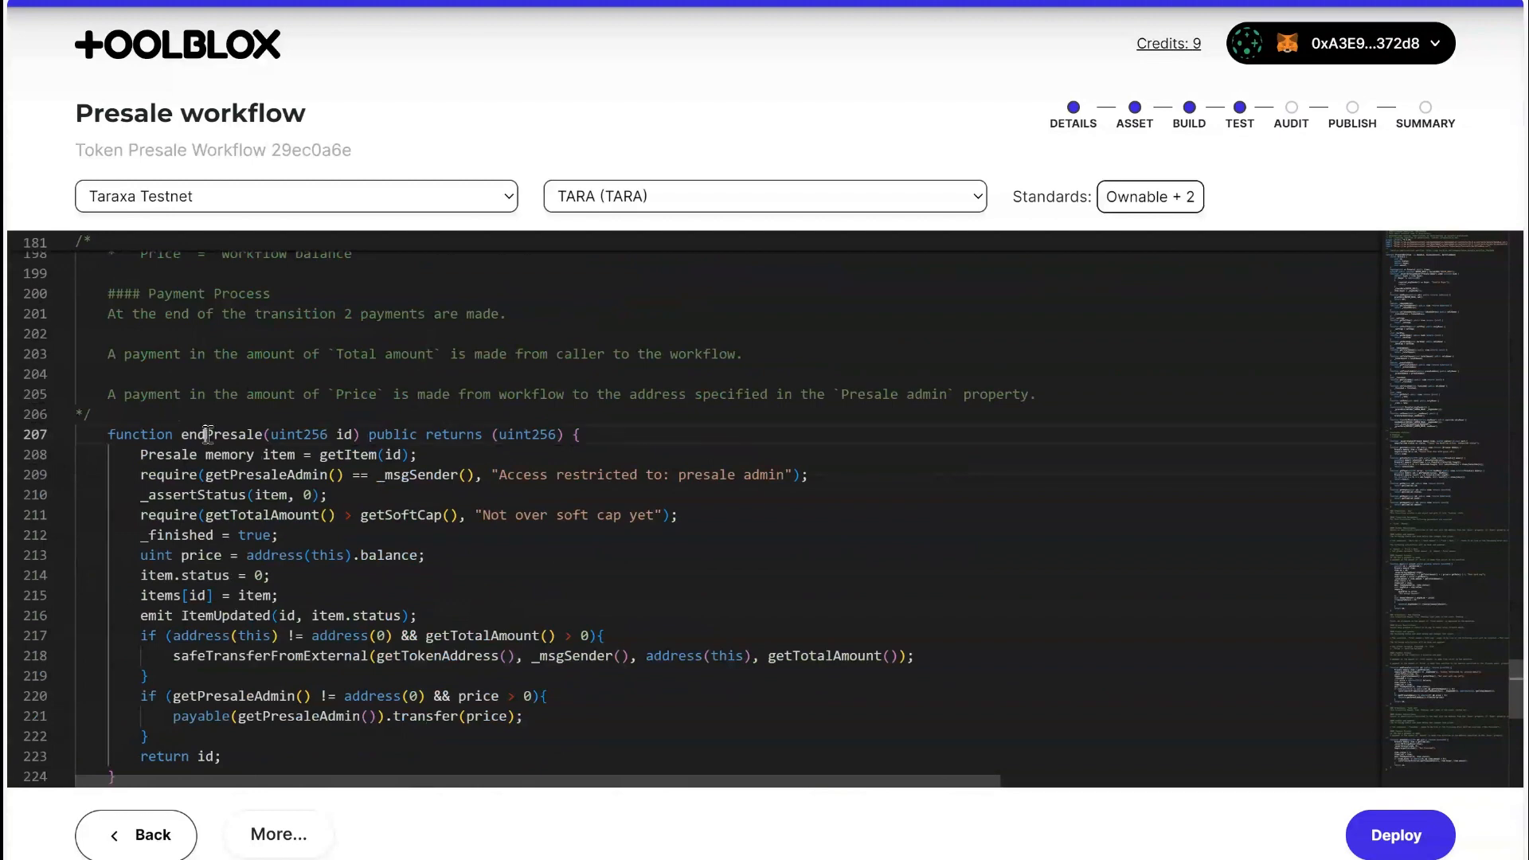
scroll(207, 434, "up", 10)
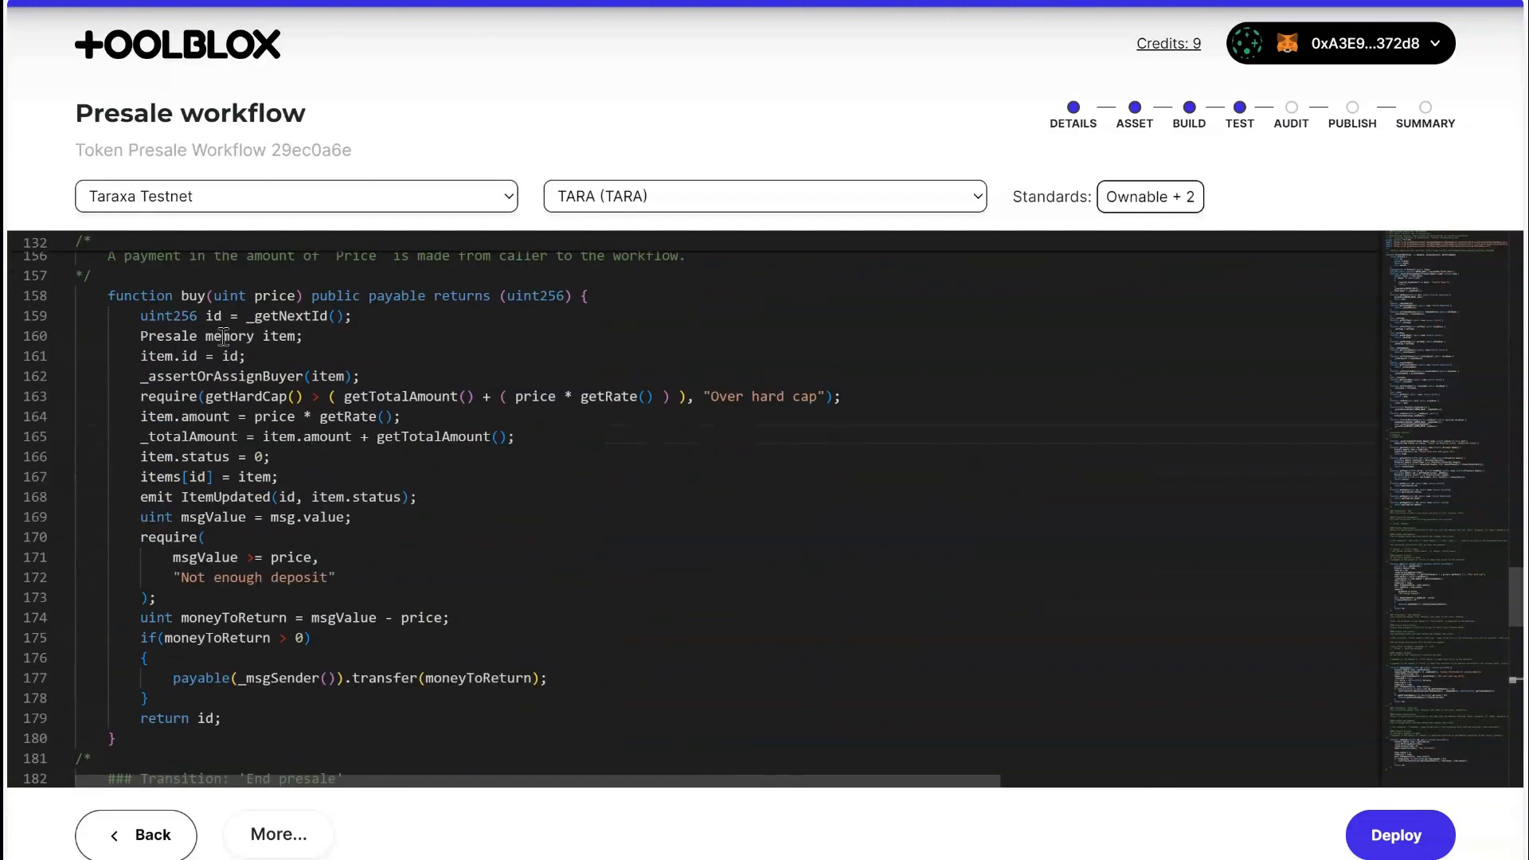
double_click(193, 296)
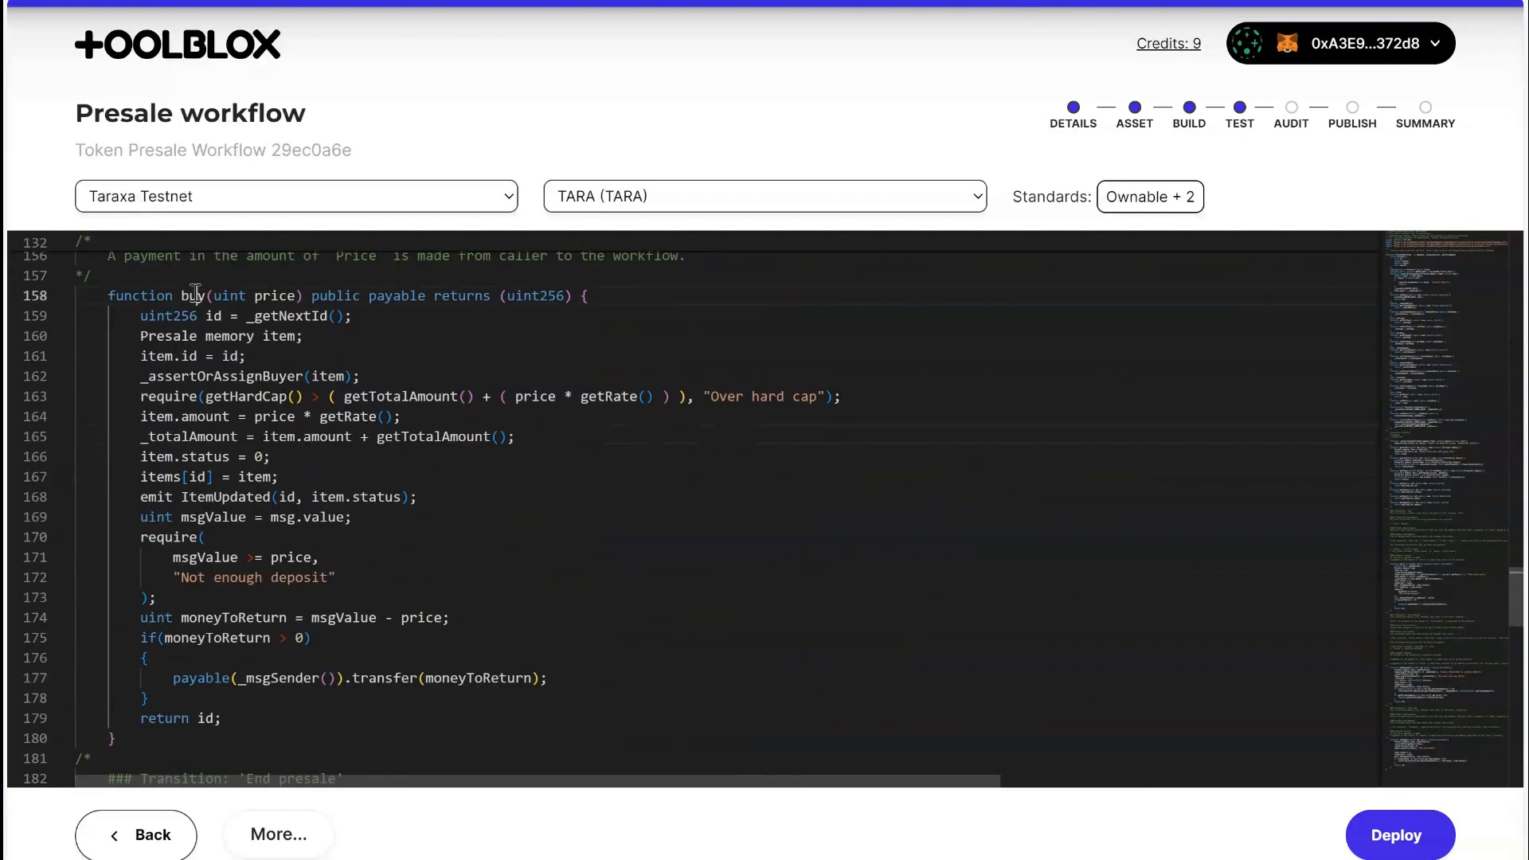
Deploy the presale workflow to Taraxa Testnet and open the contract in the asset dashboard.
left_click(1384, 846)
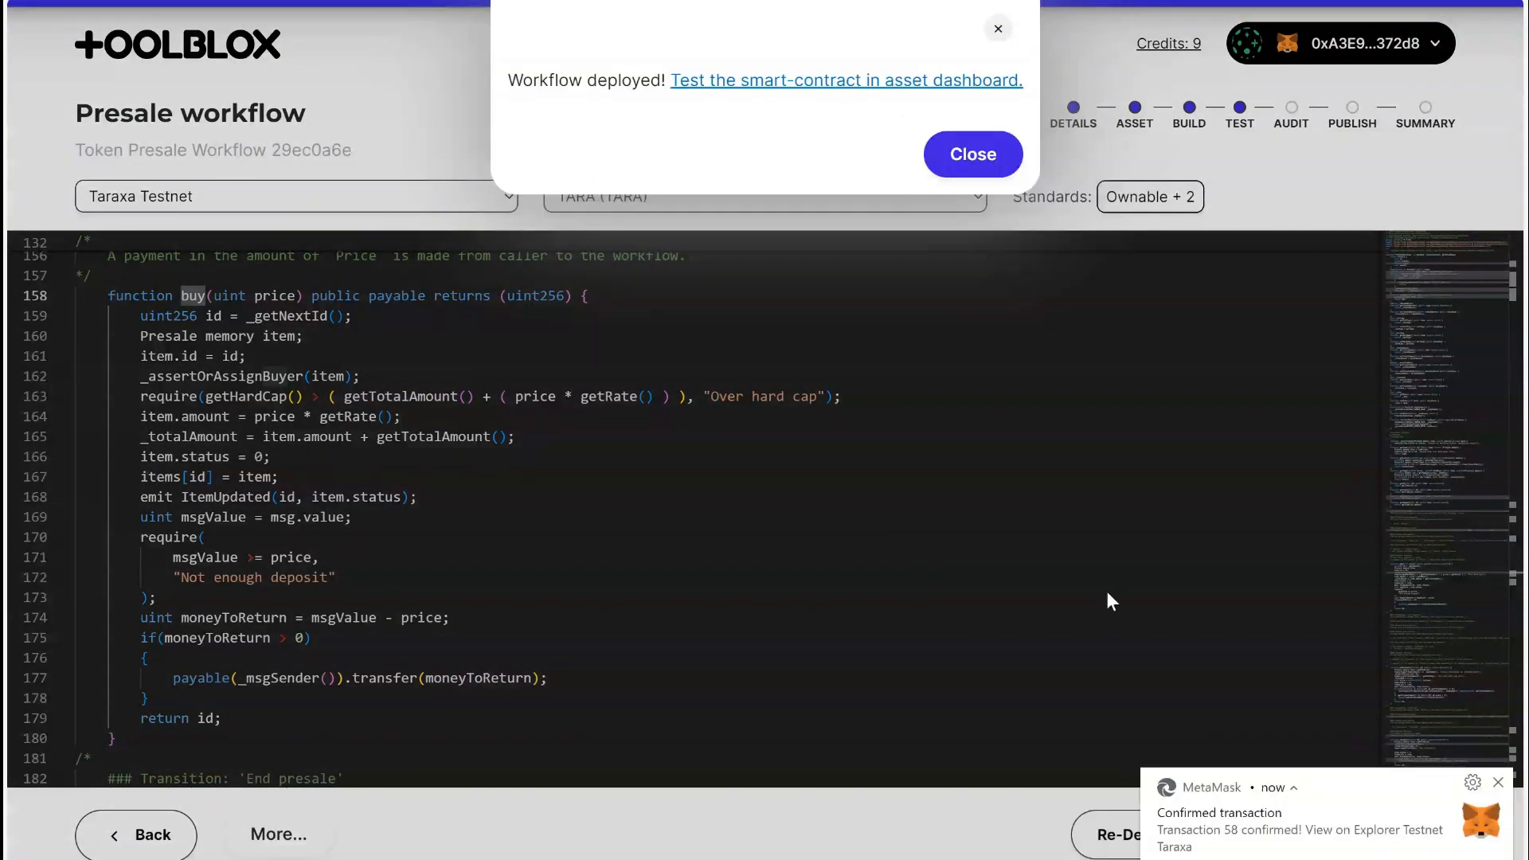
left_click(706, 83)
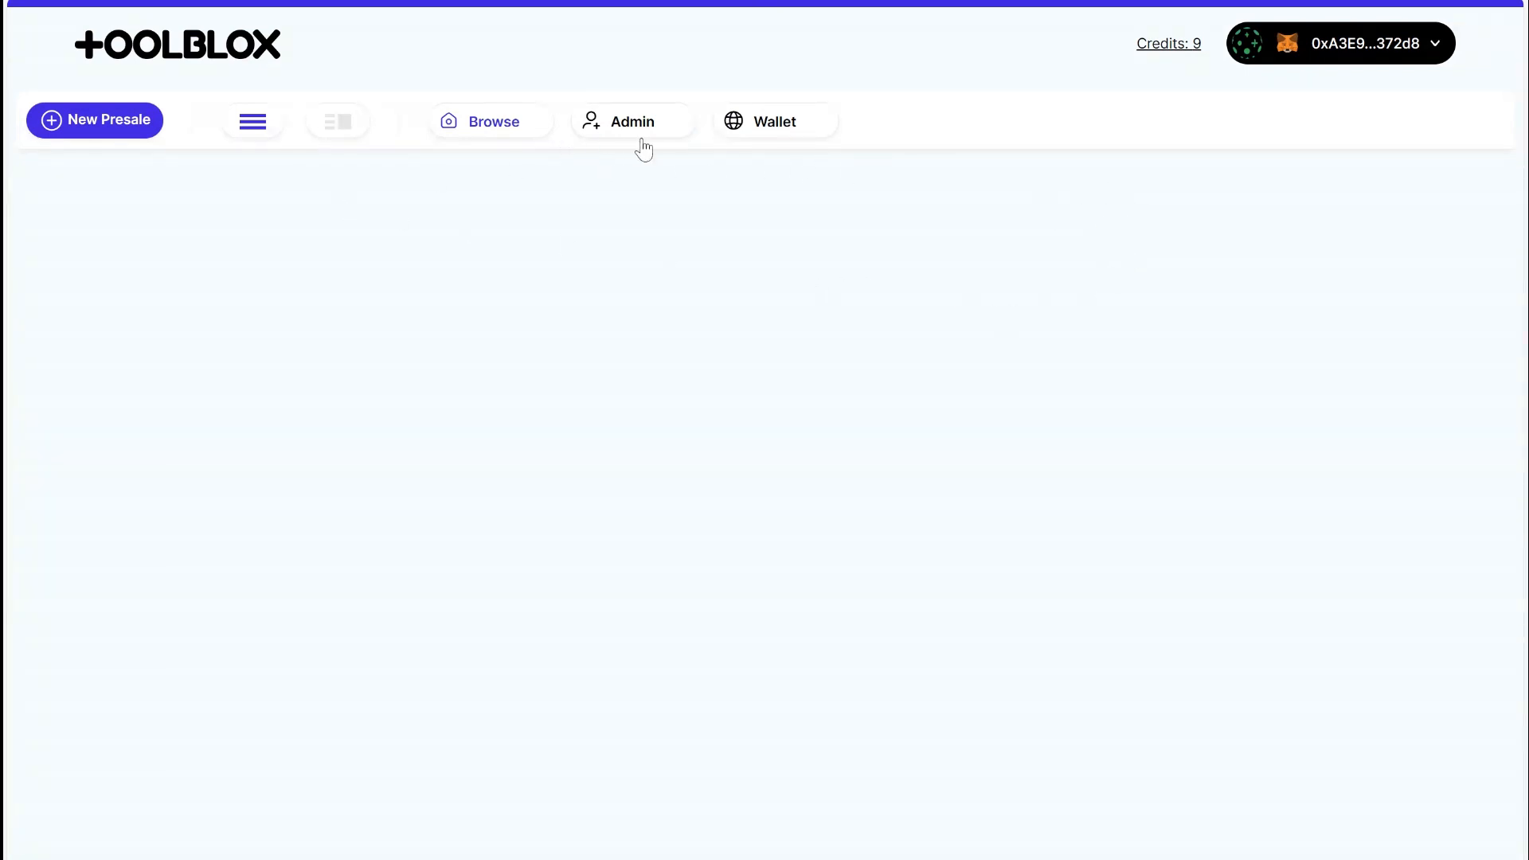
Look at the New Presale purchase form without executing it, and review the whitelist and global variables in the contract's administration section.
left_click(99, 134)
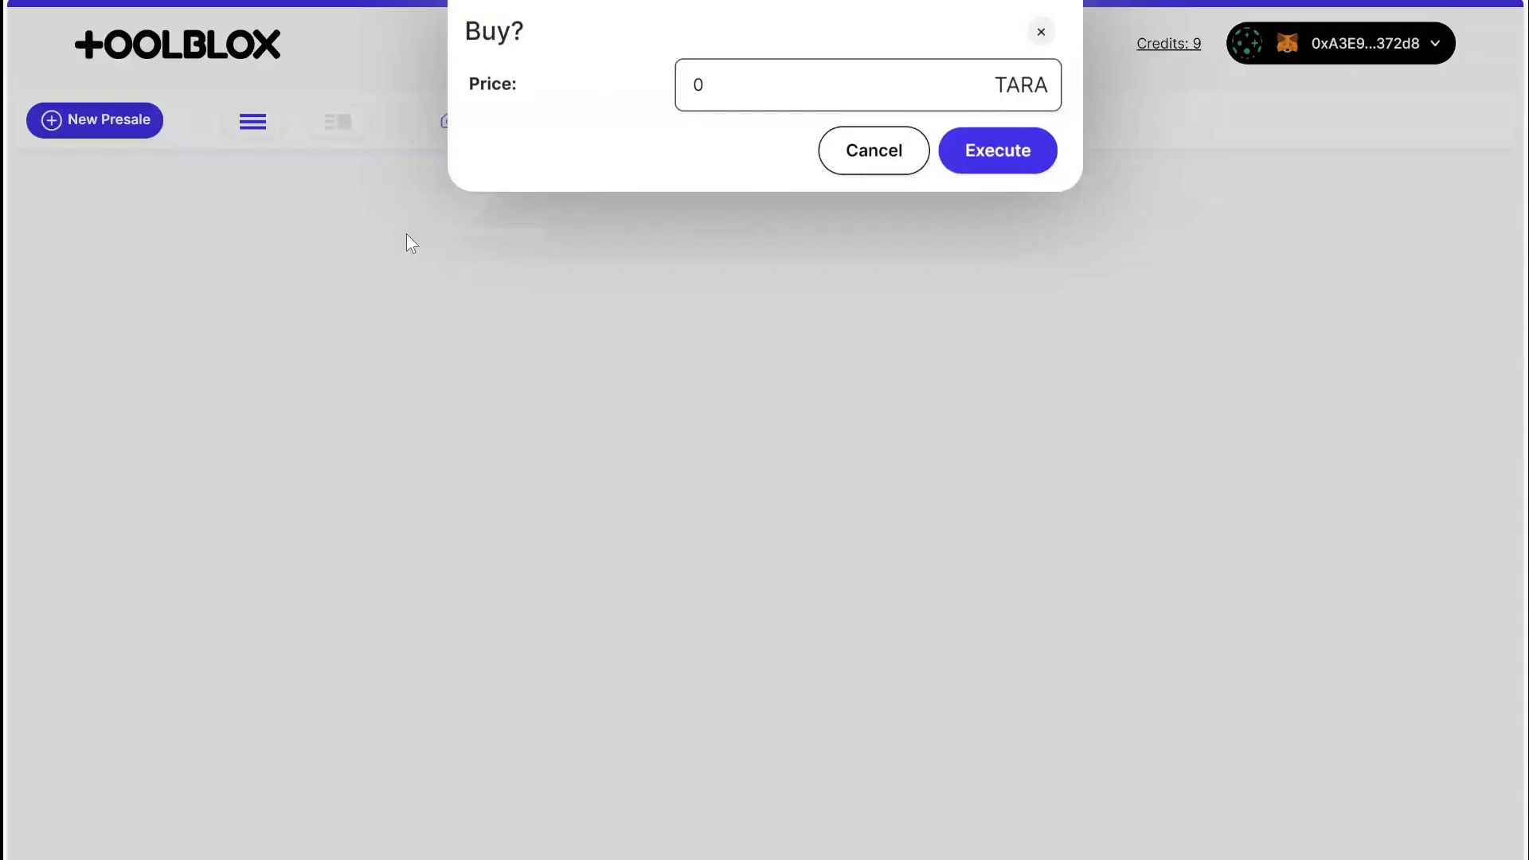
left_click(884, 160)
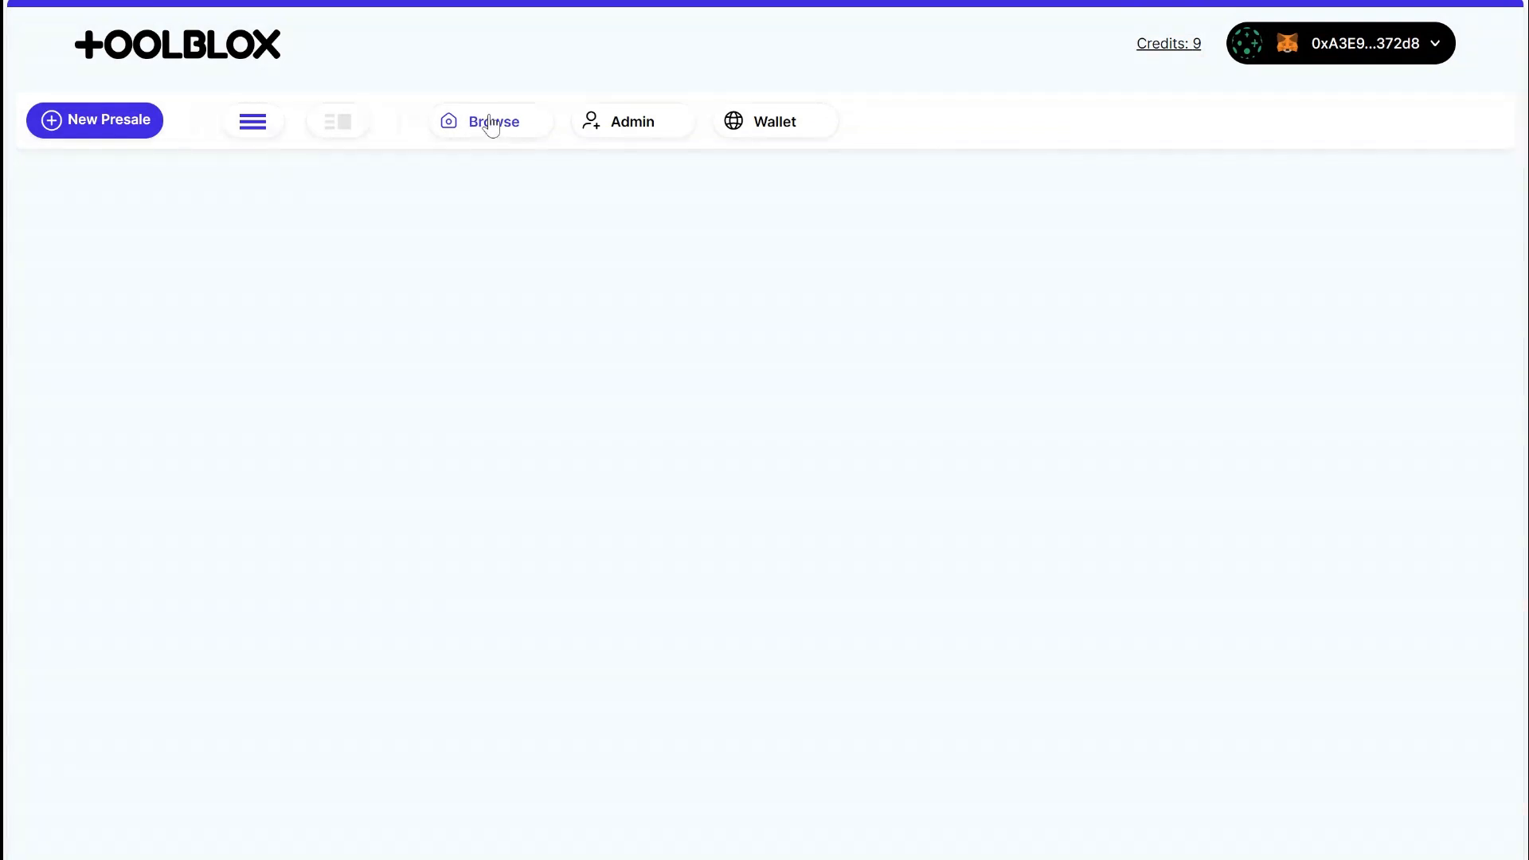
left_click(625, 132)
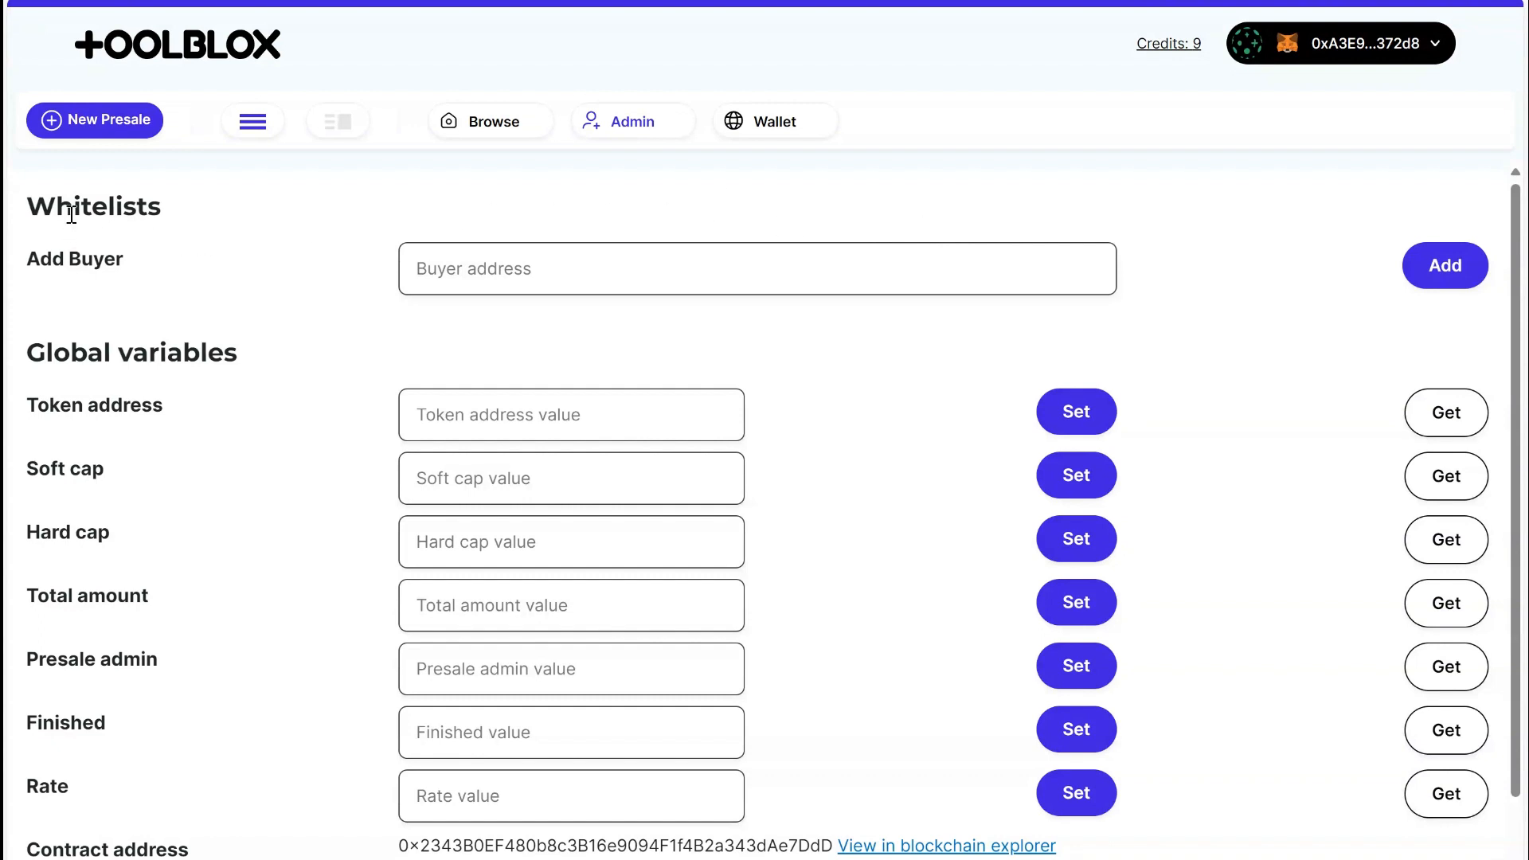
left_click_drag(32, 205, 247, 263)
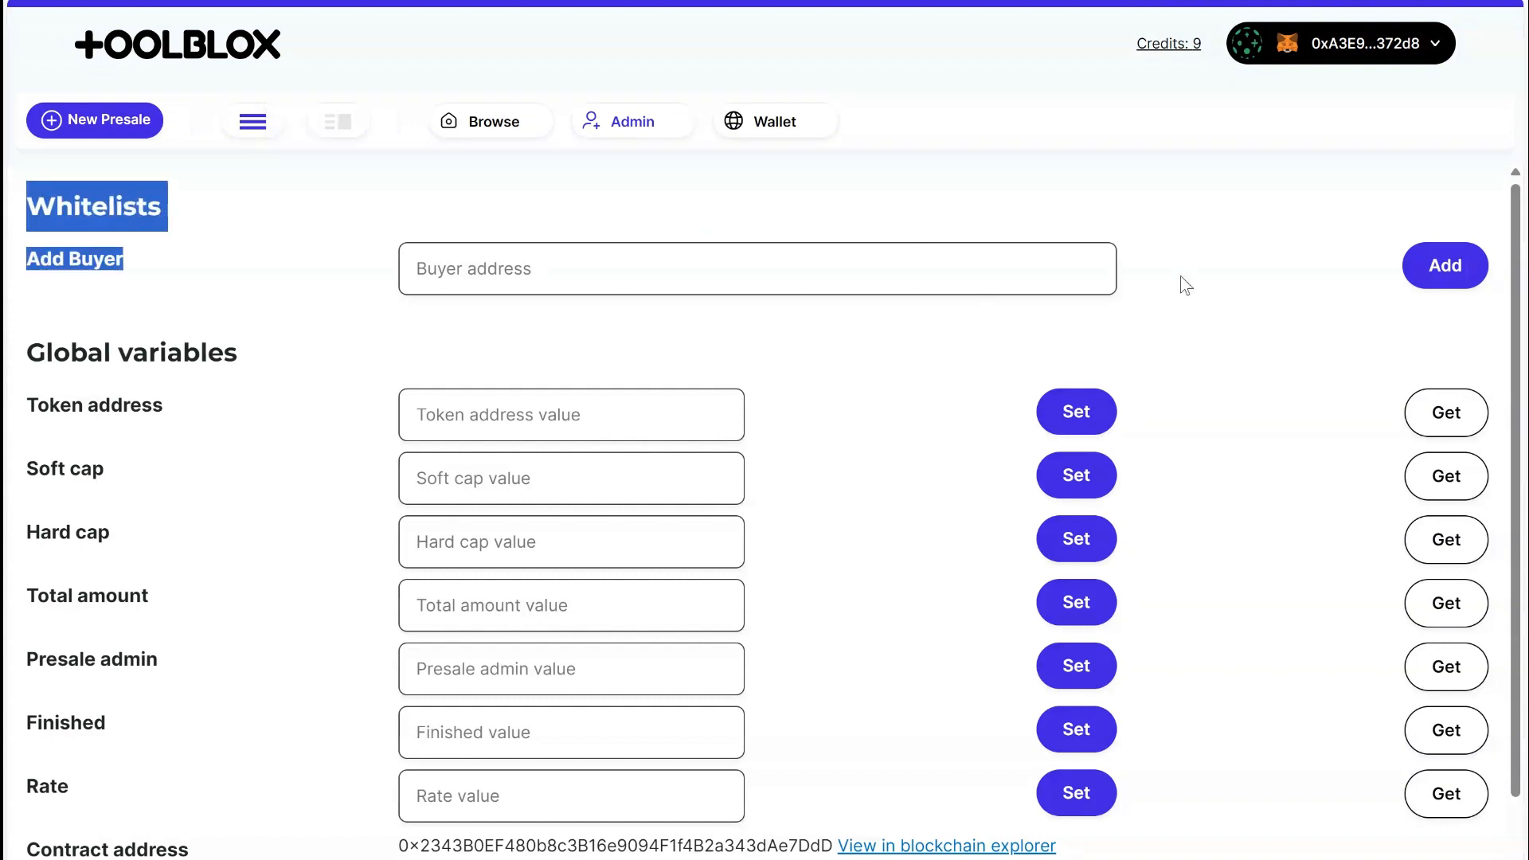
left_click(1223, 283)
scroll(120, 348, "down", 2)
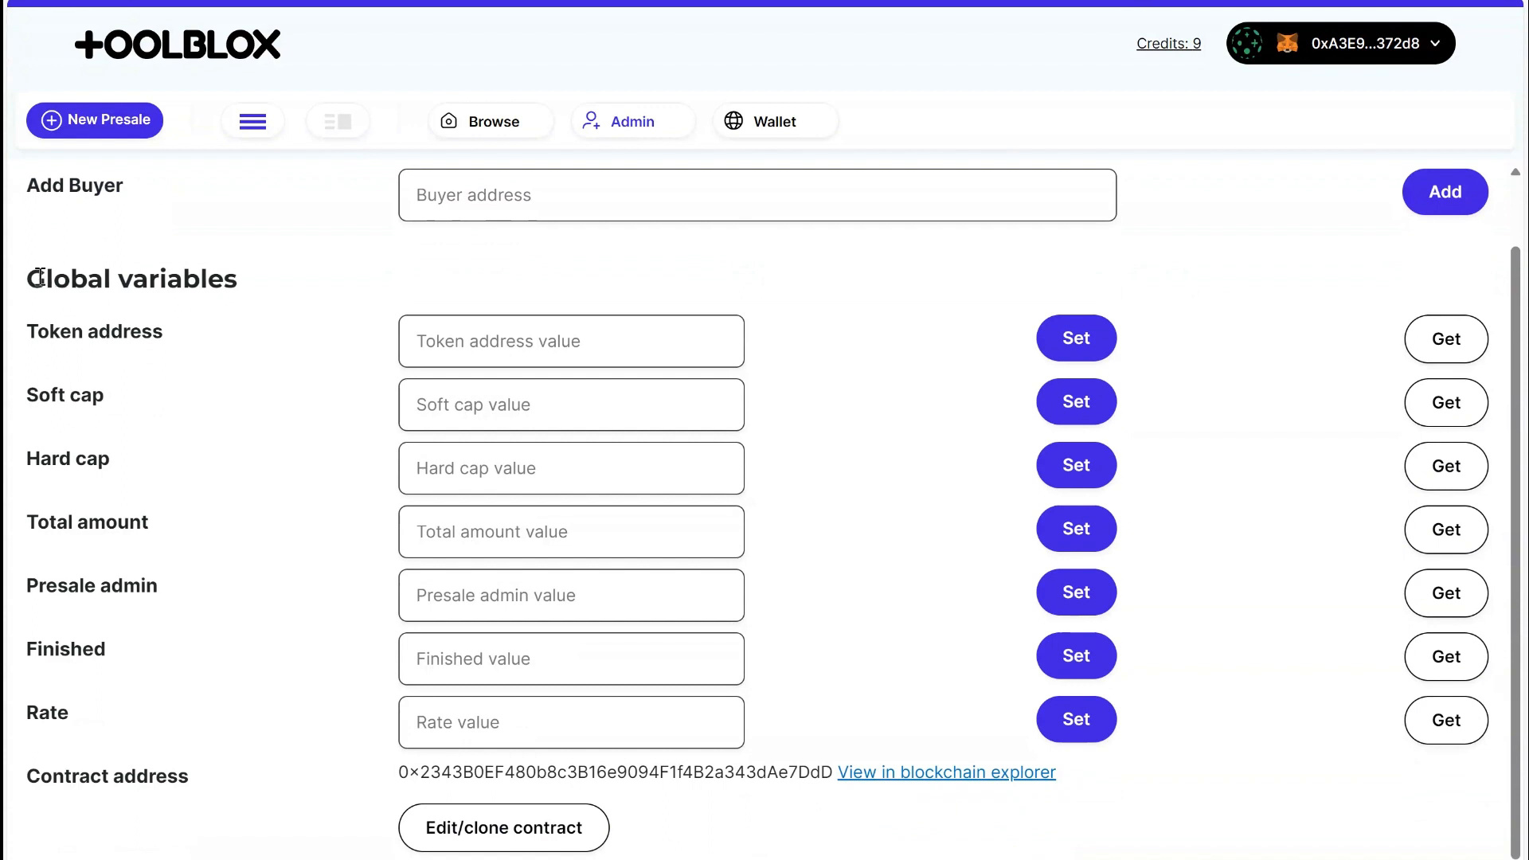
left_click_drag(40, 277, 222, 707)
left_click(223, 720)
scroll(308, 251, "up", 2)
Add the connected wallet's address to the Buyer whitelist and dismiss the dialog.
left_click(558, 274)
type("0xA3E944AfE1405bbdC42a16EFa58c679D9d2372d8")
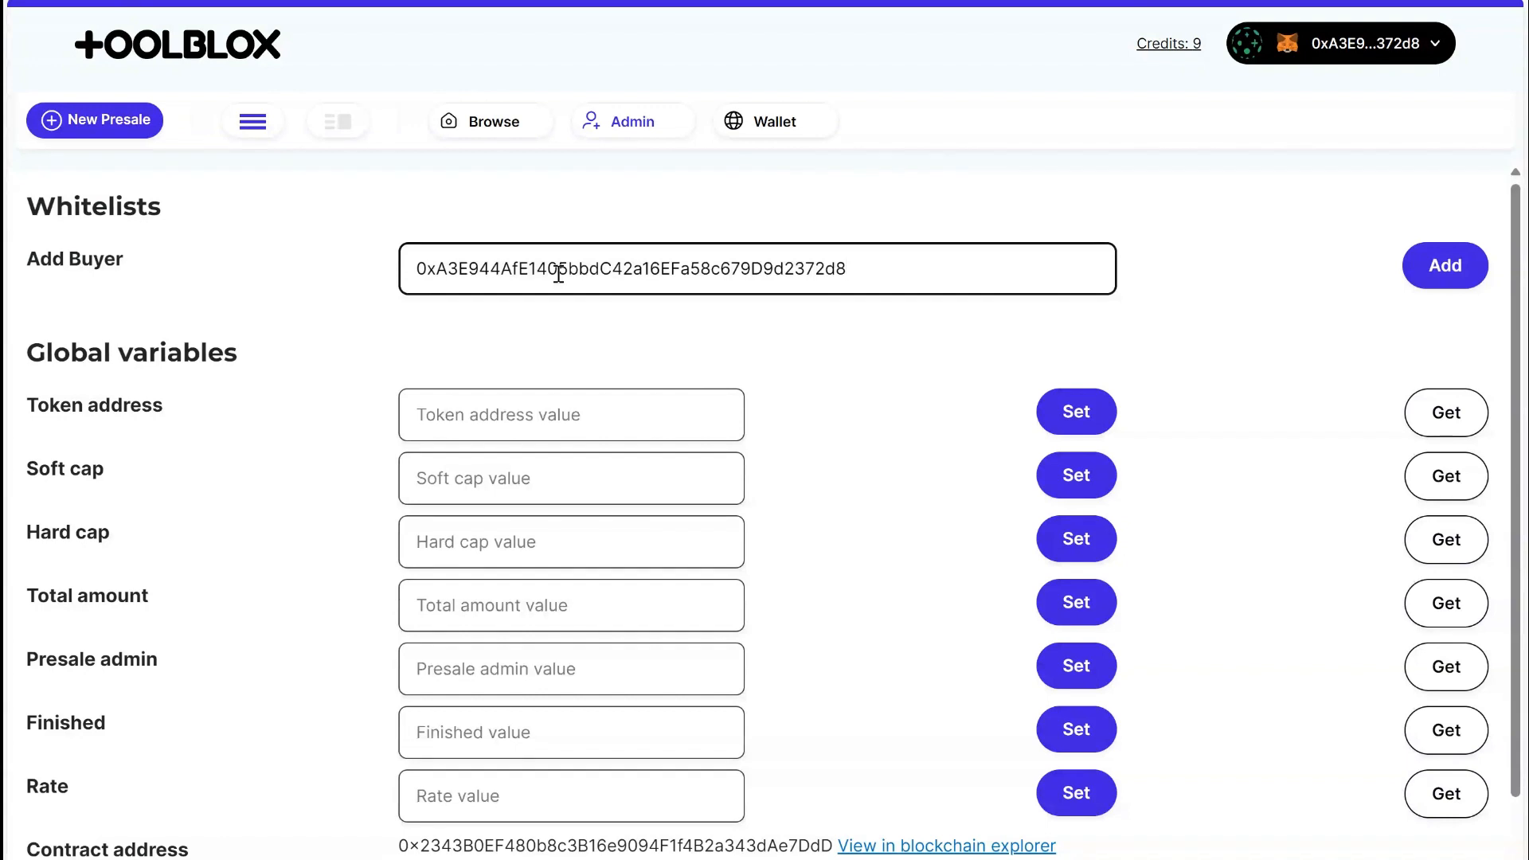
left_click(1418, 275)
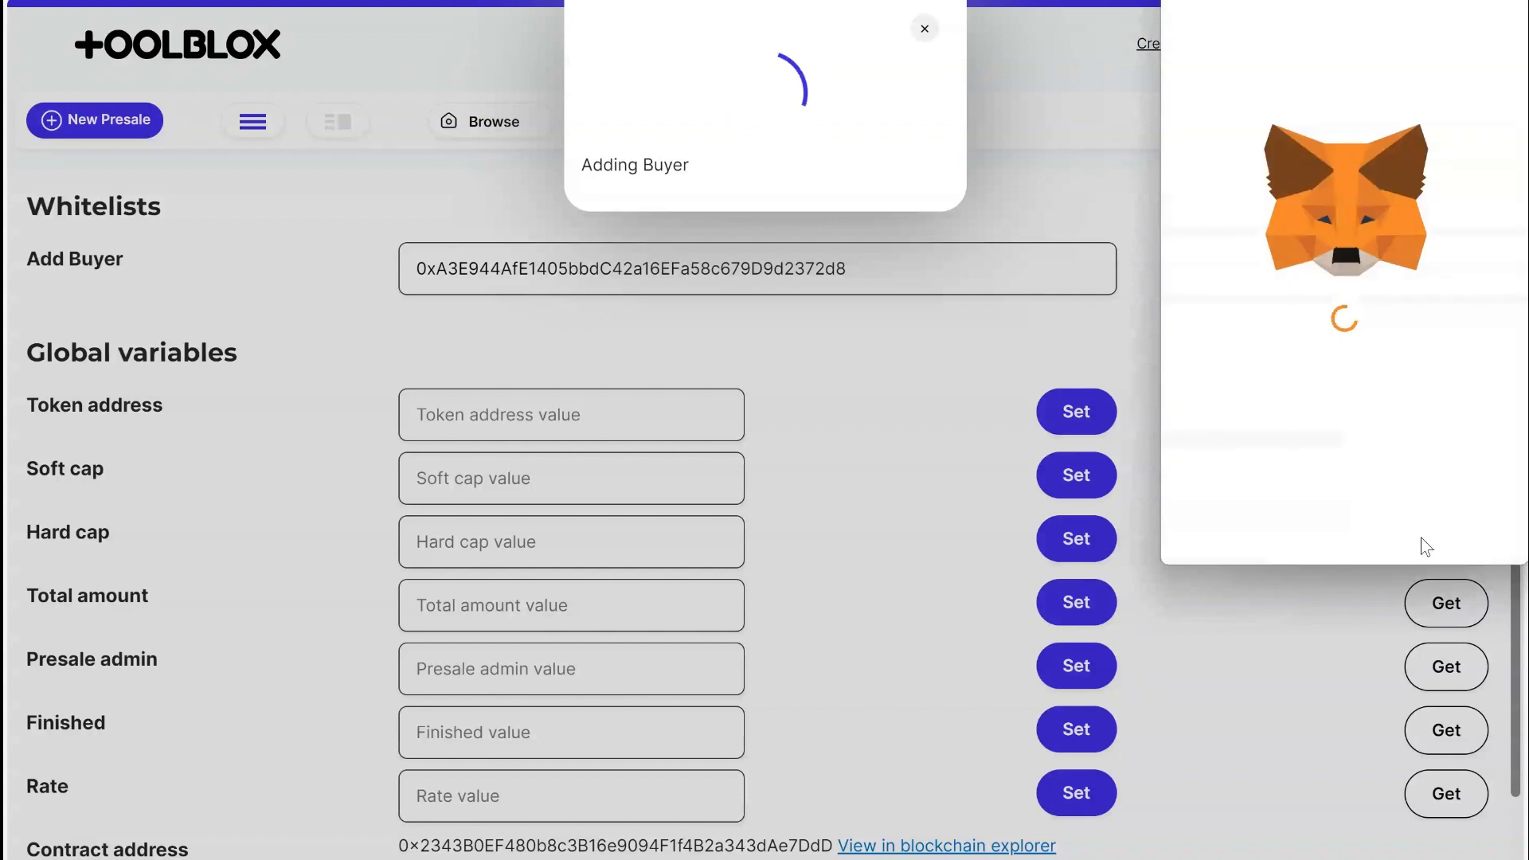
left_click(900, 159)
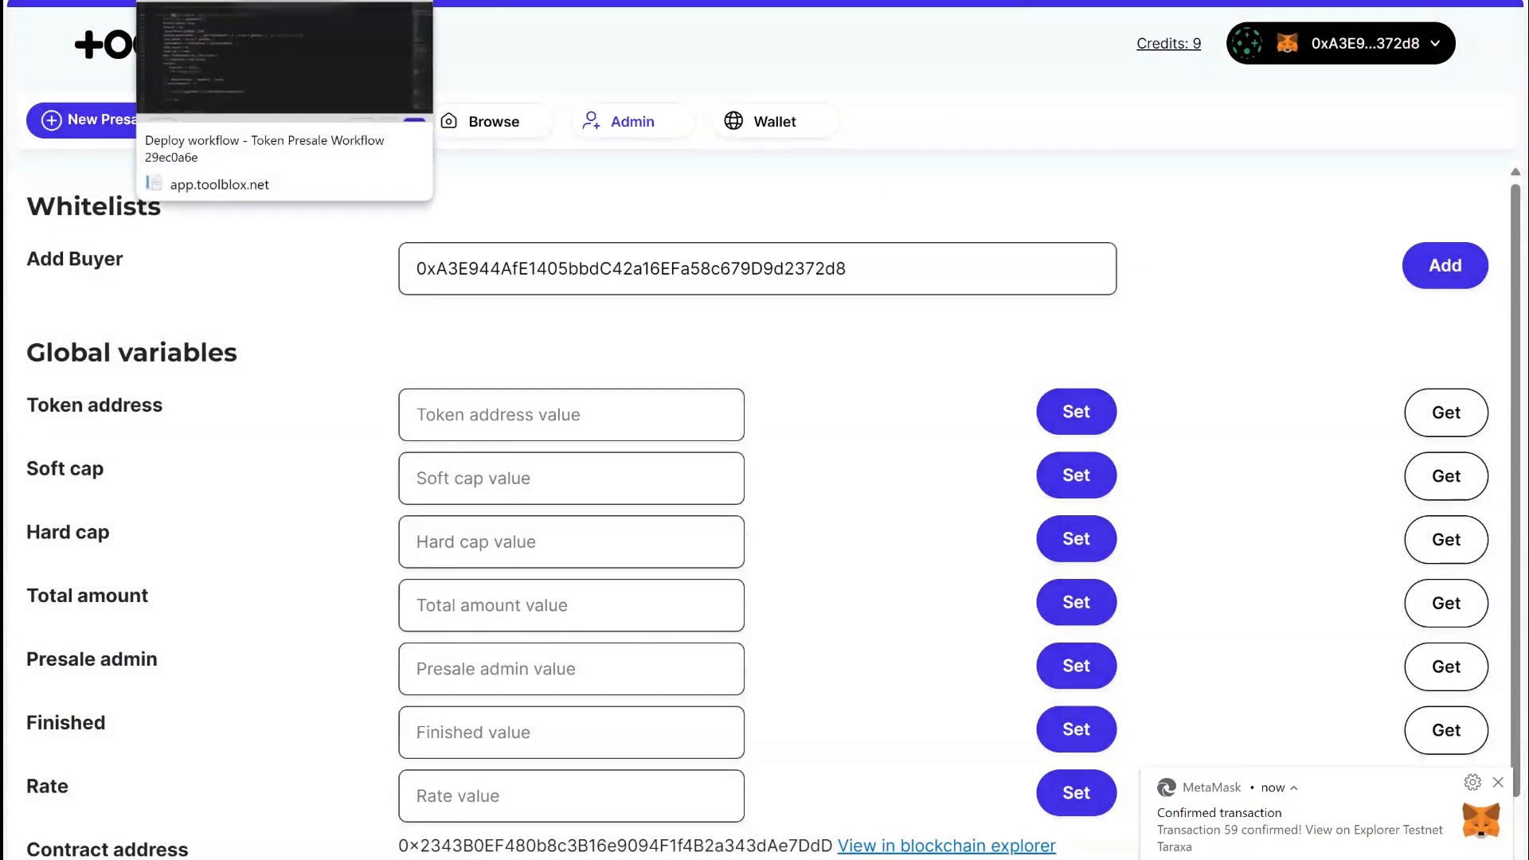
Get the MYTOKEN contract address from its token management page and set it as the presale's Token address.
left_click(207, 0)
left_click(984, 153)
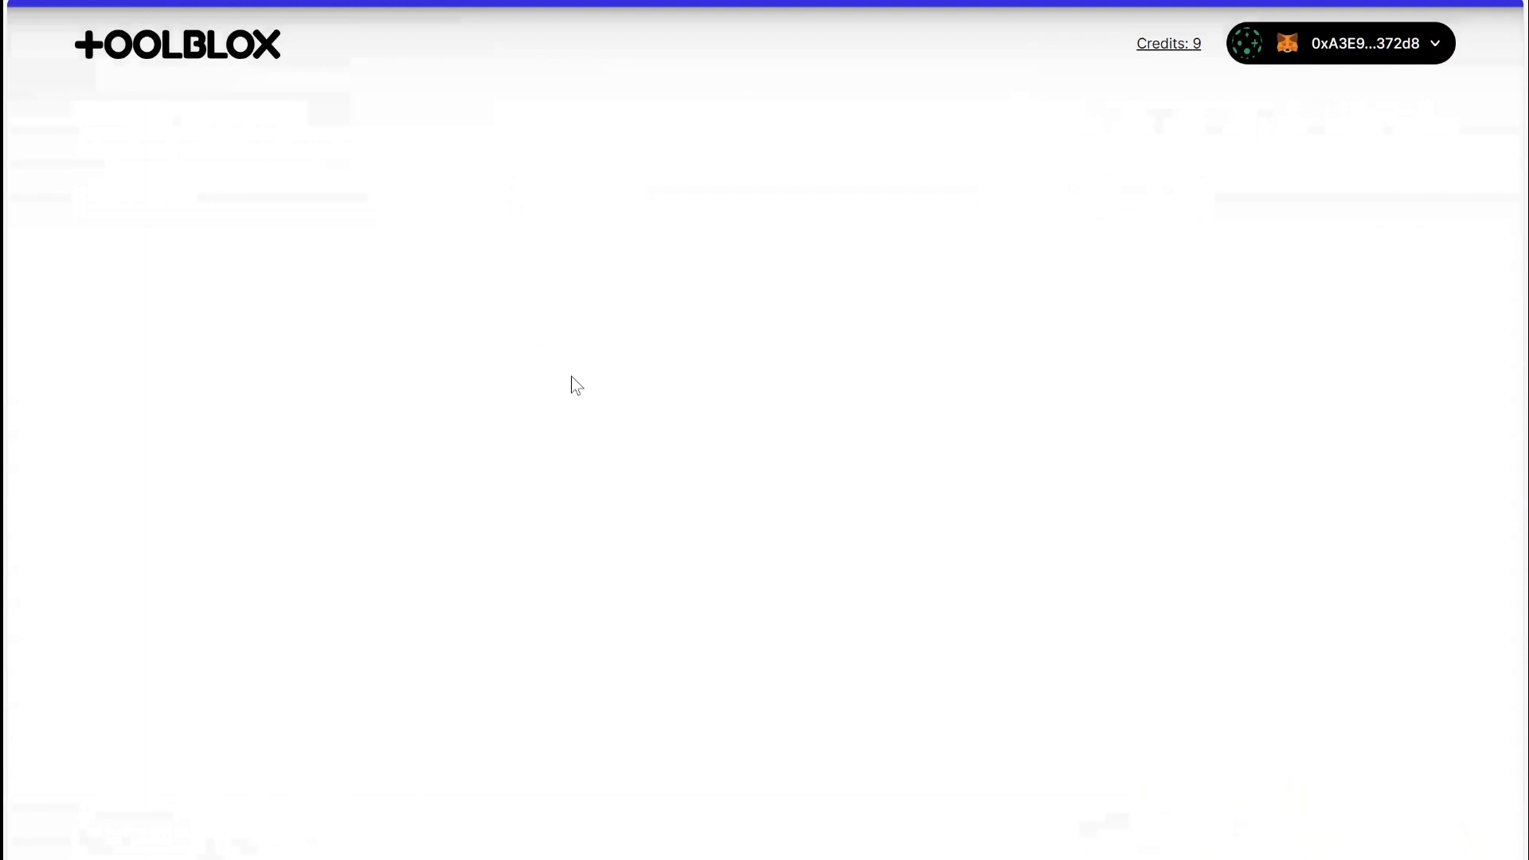
left_click(136, 387)
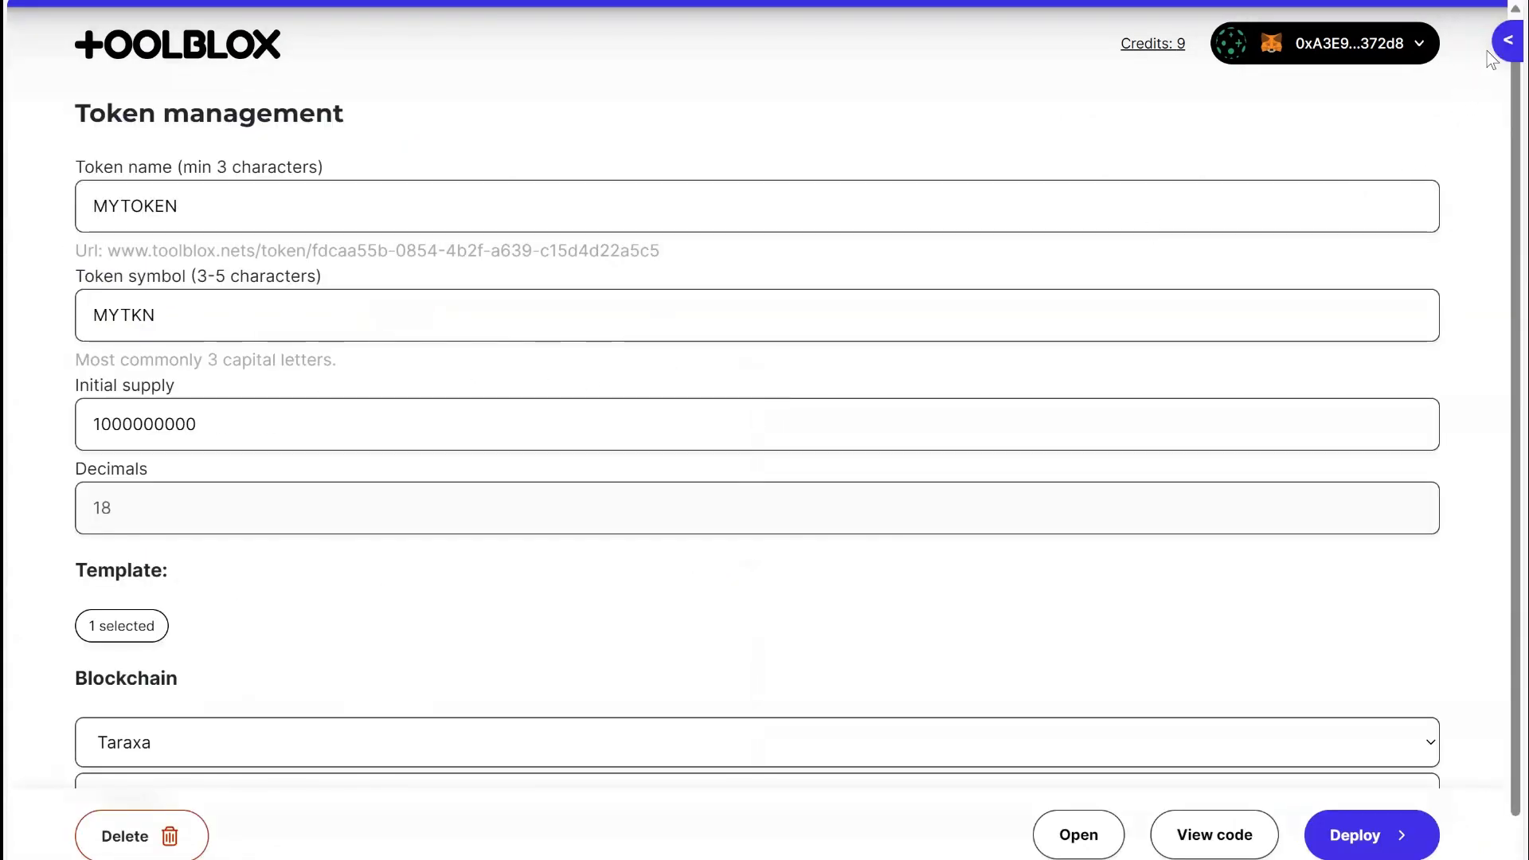
left_click(1507, 41)
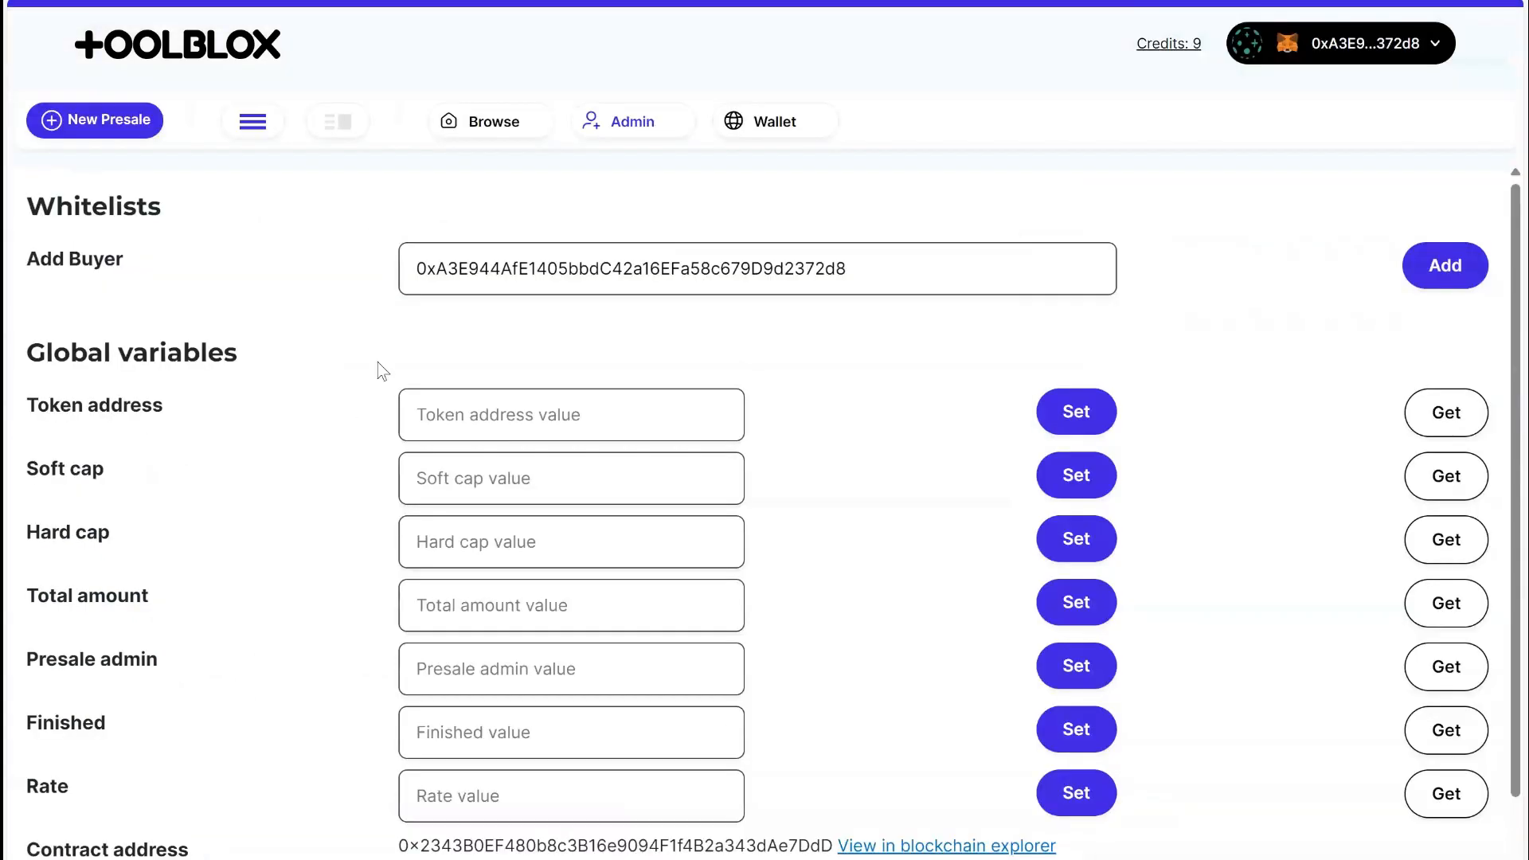
left_click(605, 409)
key("ctrl+v")
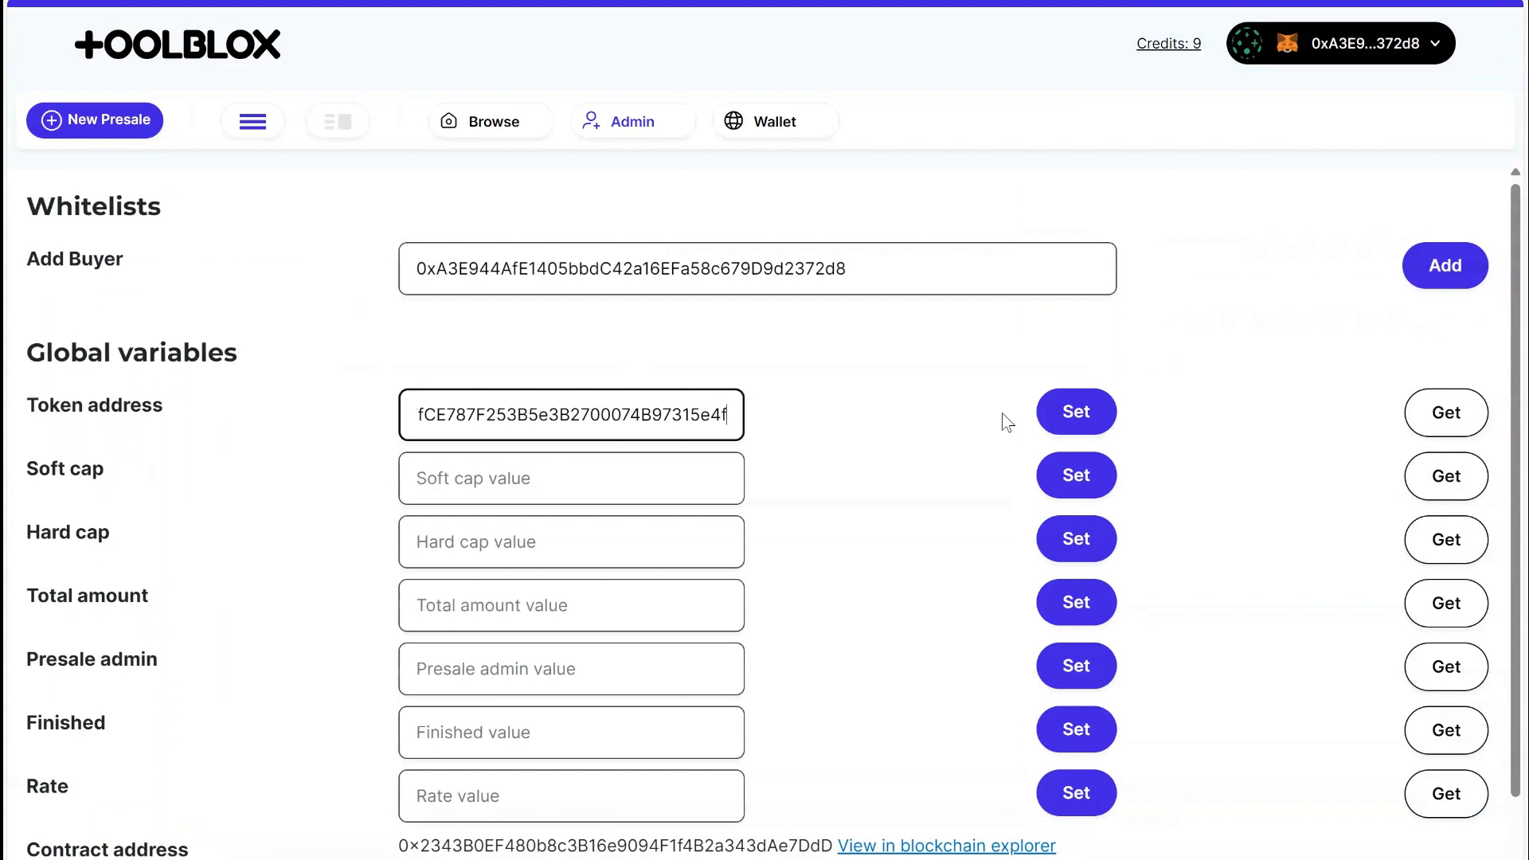
left_click(1088, 413)
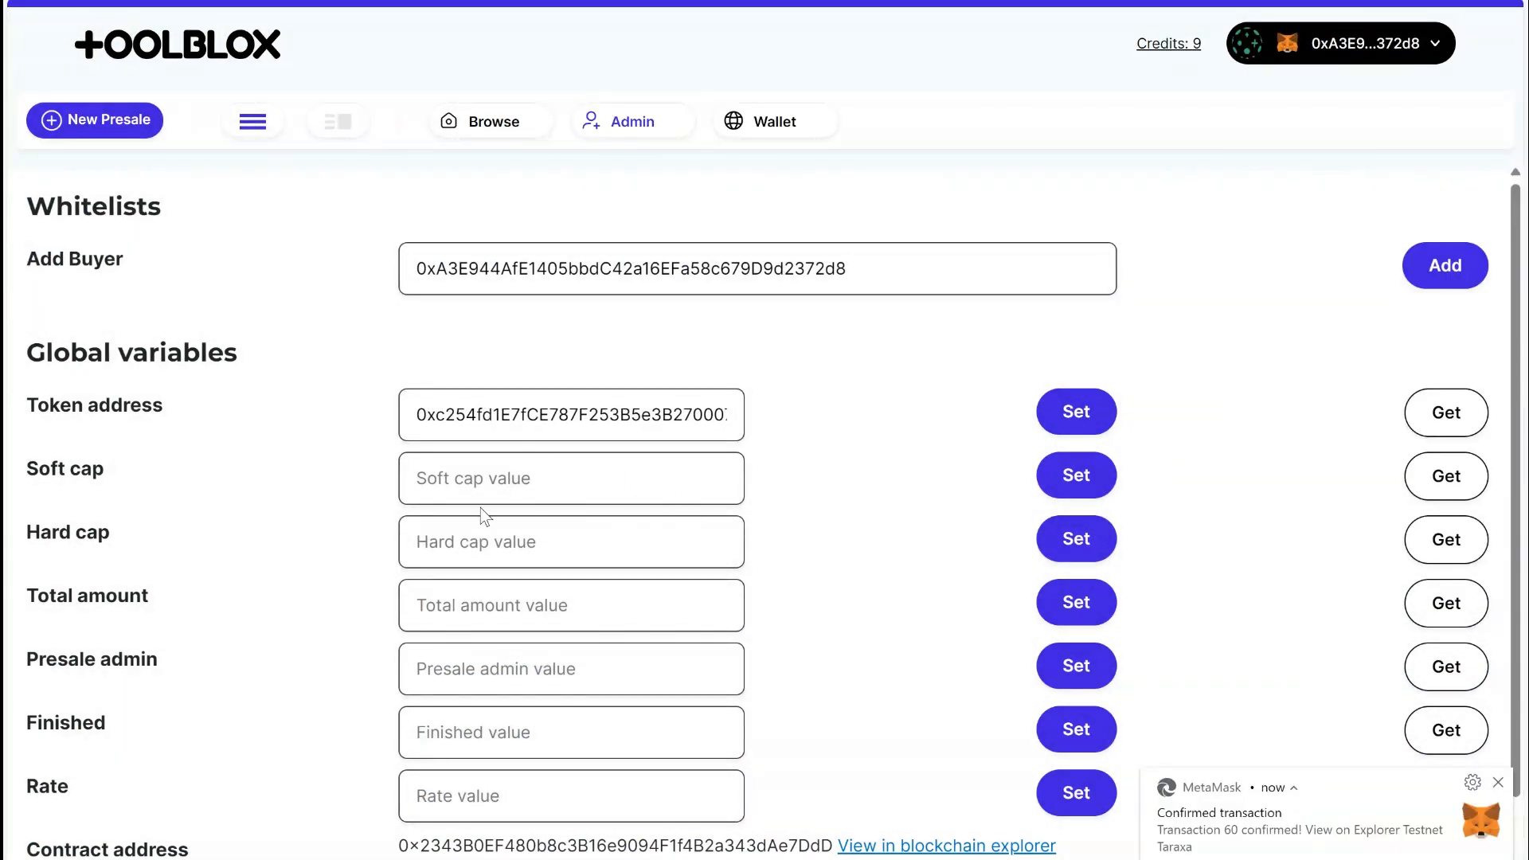
left_click(479, 481)
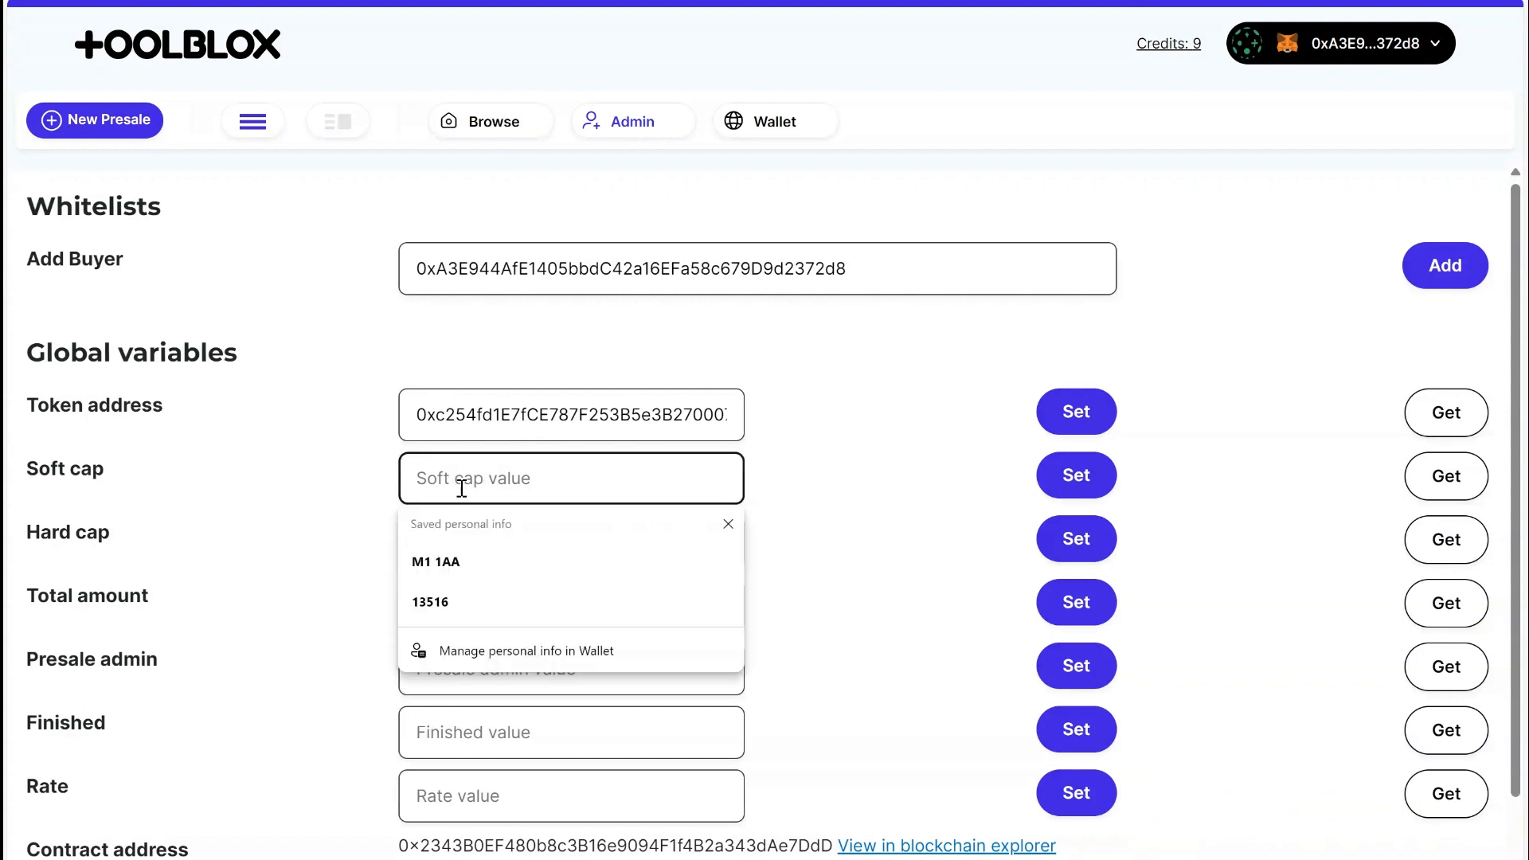
left_click(290, 532)
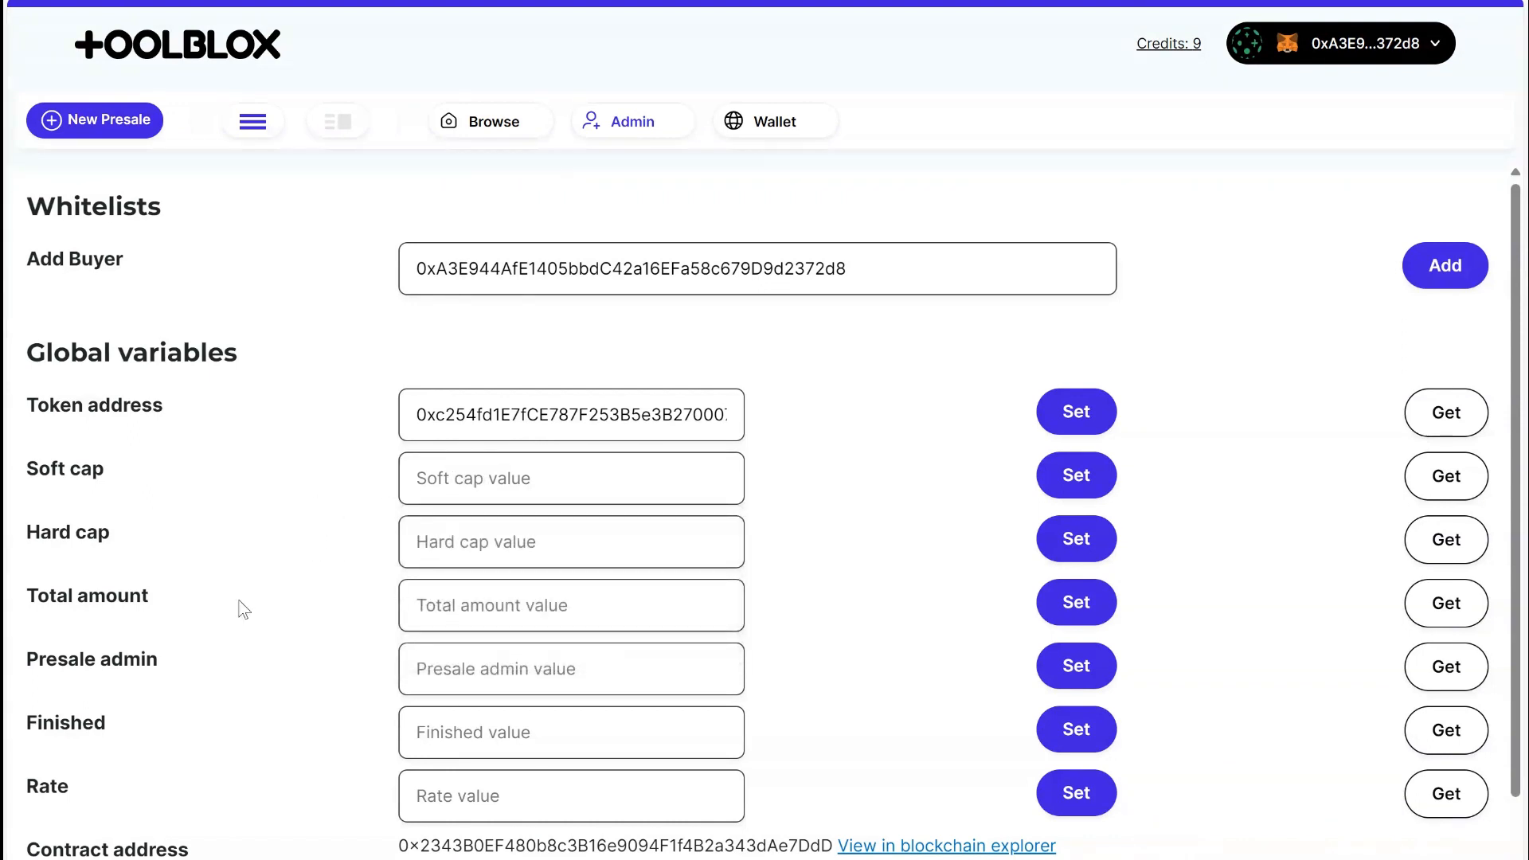
left_click(494, 551)
type("1000")
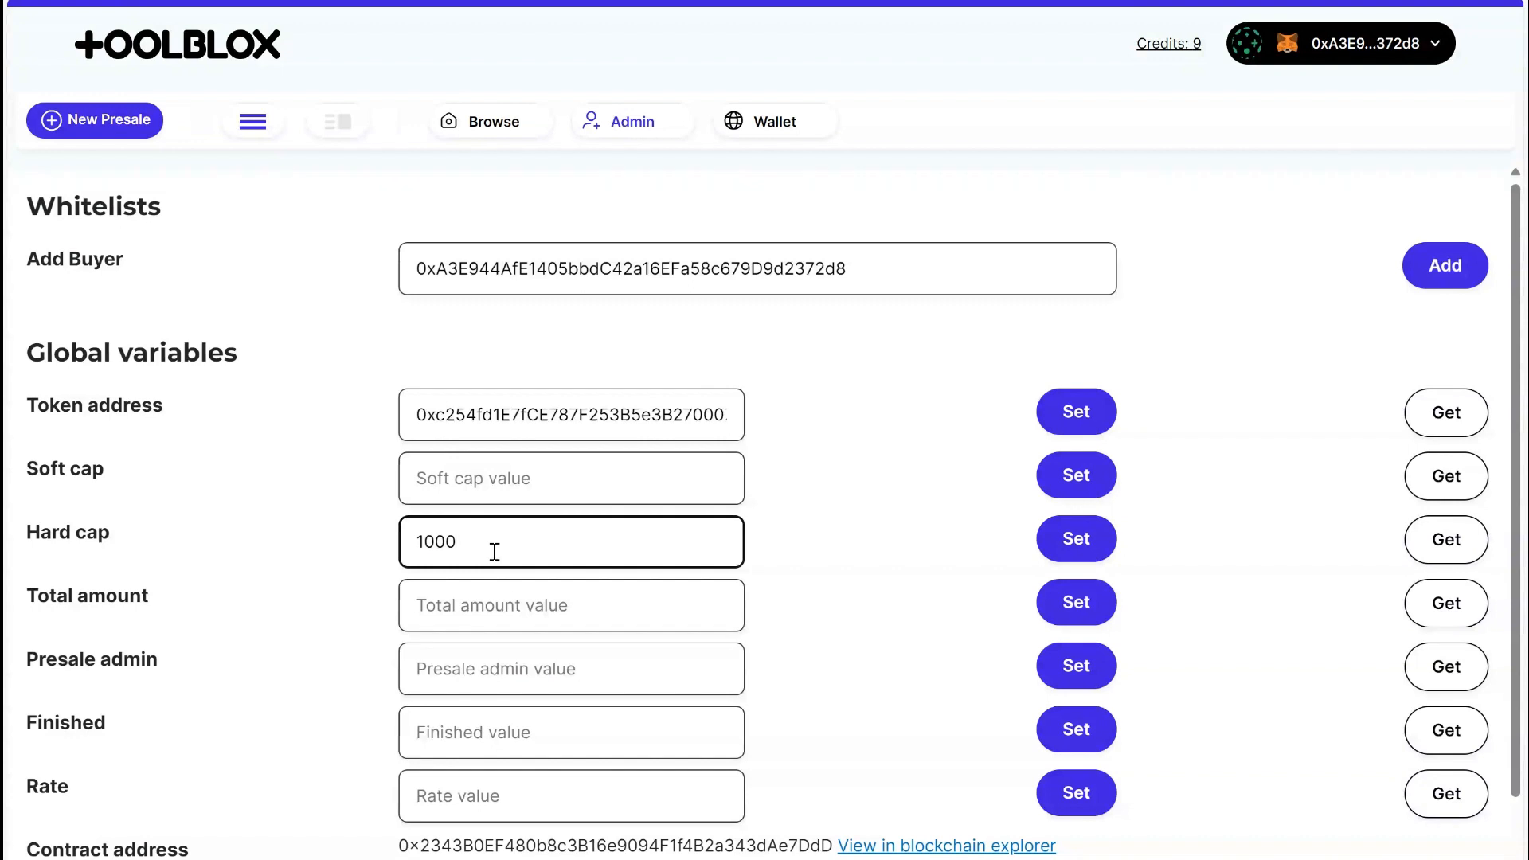
type("0000000000000000")
left_click_drag(660, 543, 168, 569)
left_click(224, 577)
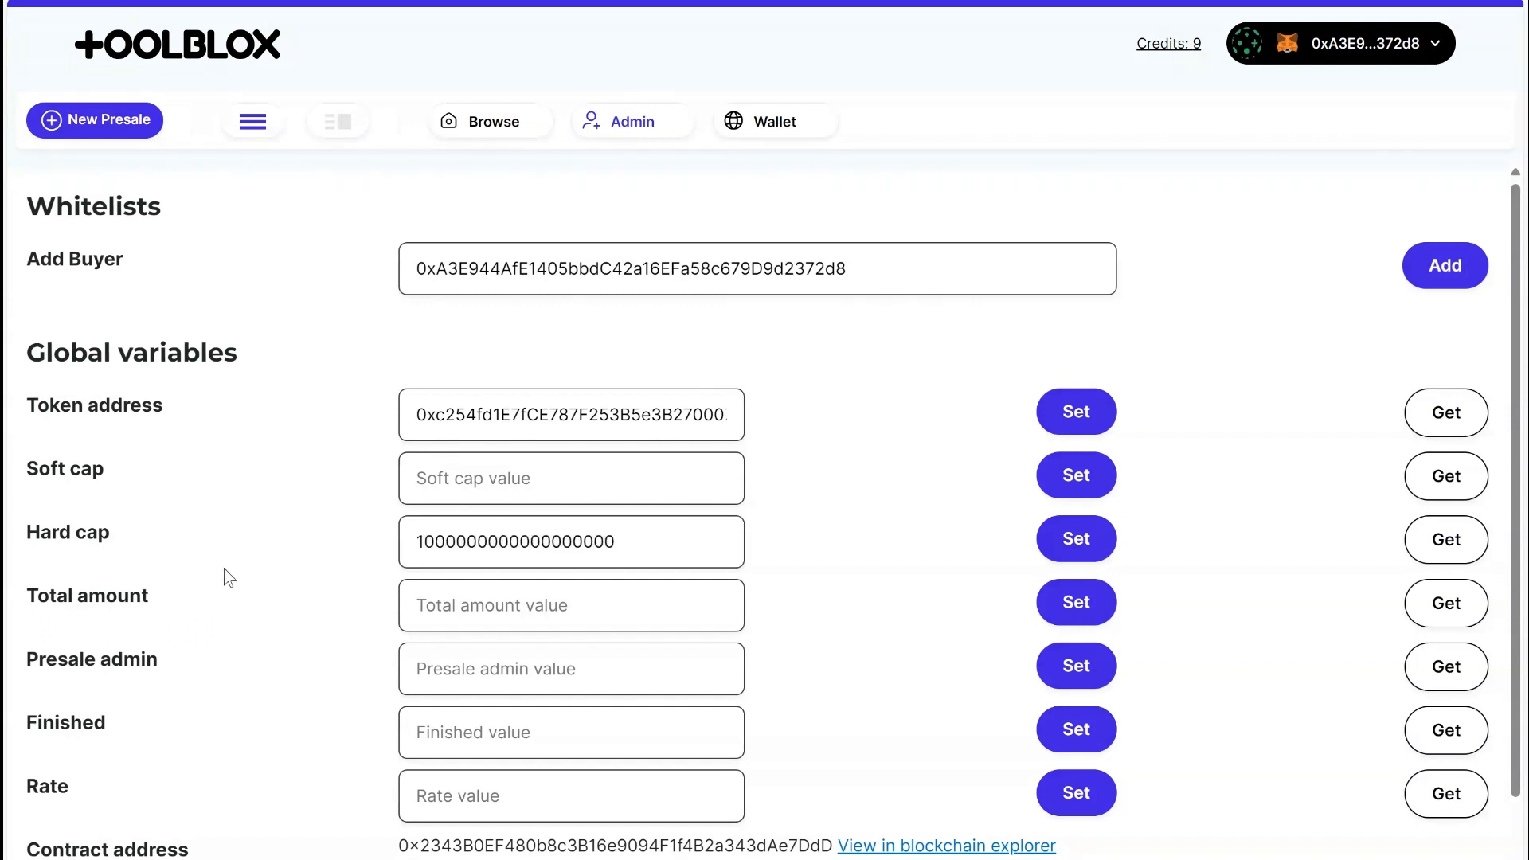
Leave Total amount empty and set the Presale admin to the same wallet address as the whitelisted buyer.
left_click(495, 621)
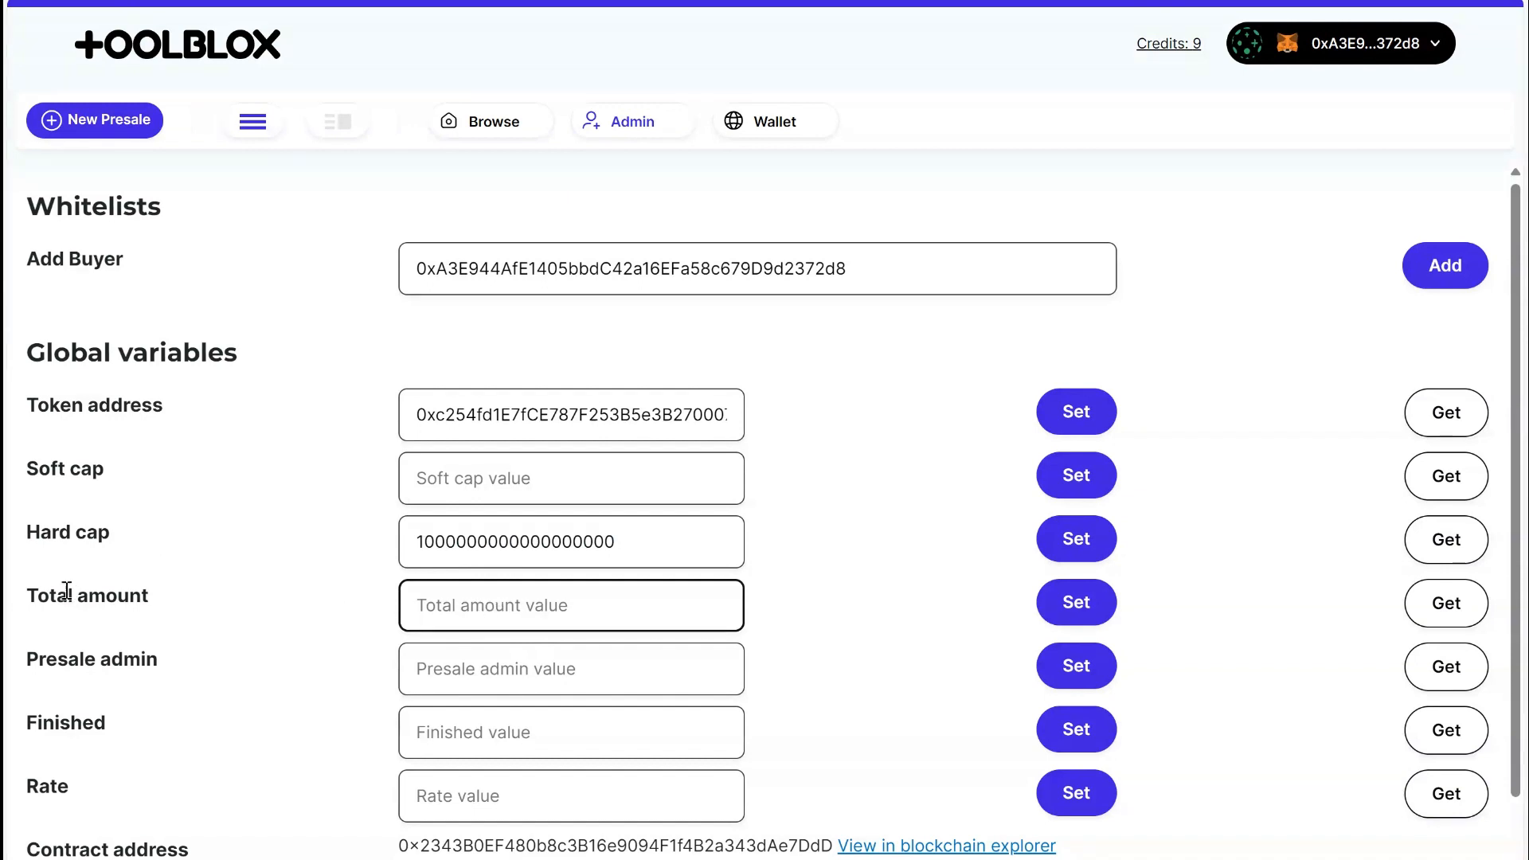
left_click_drag(27, 598, 266, 618)
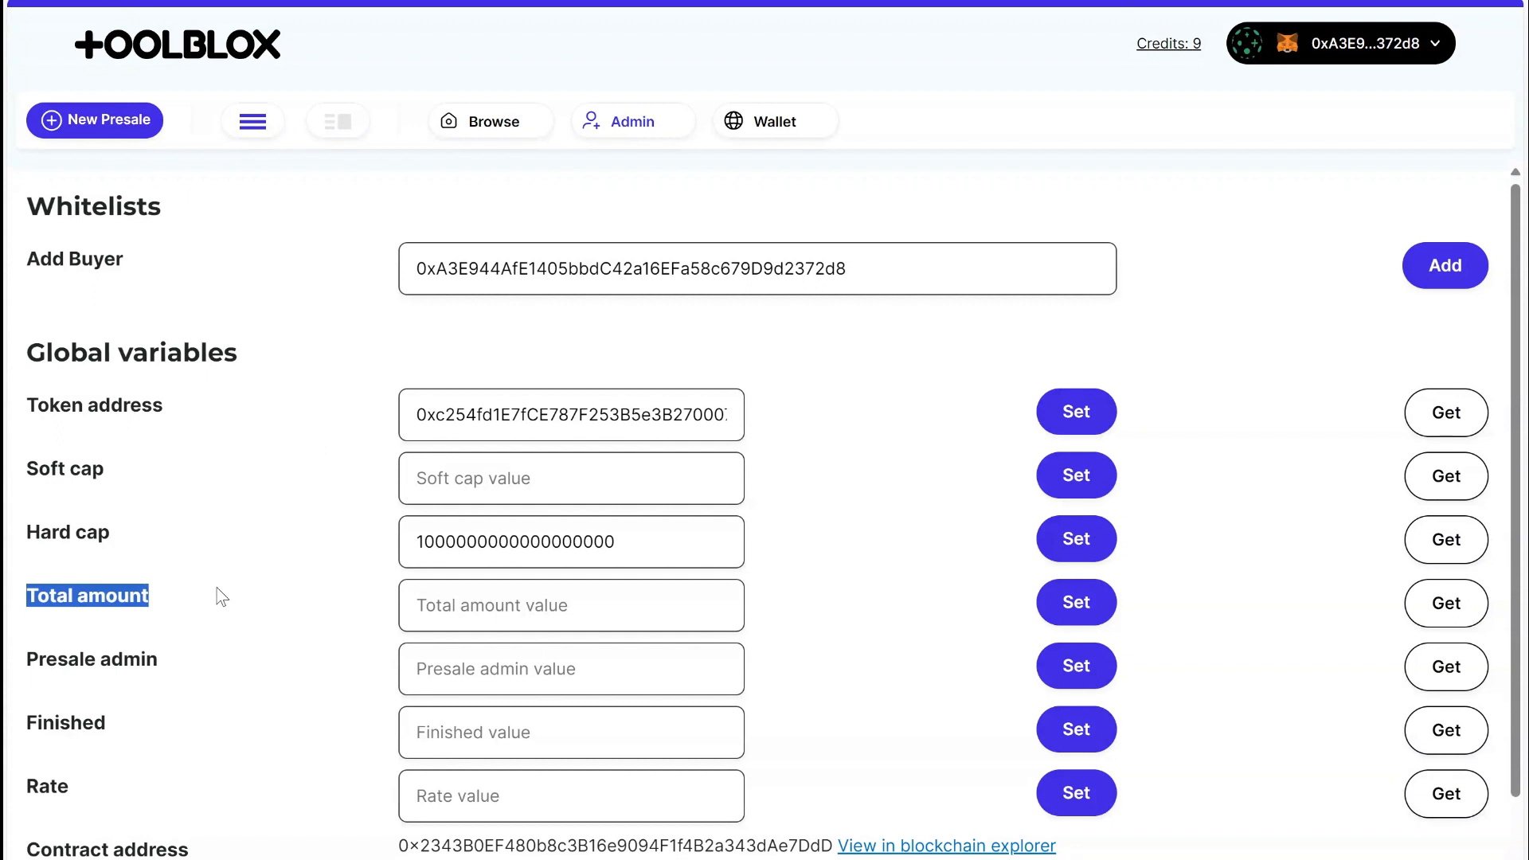
left_click(468, 672)
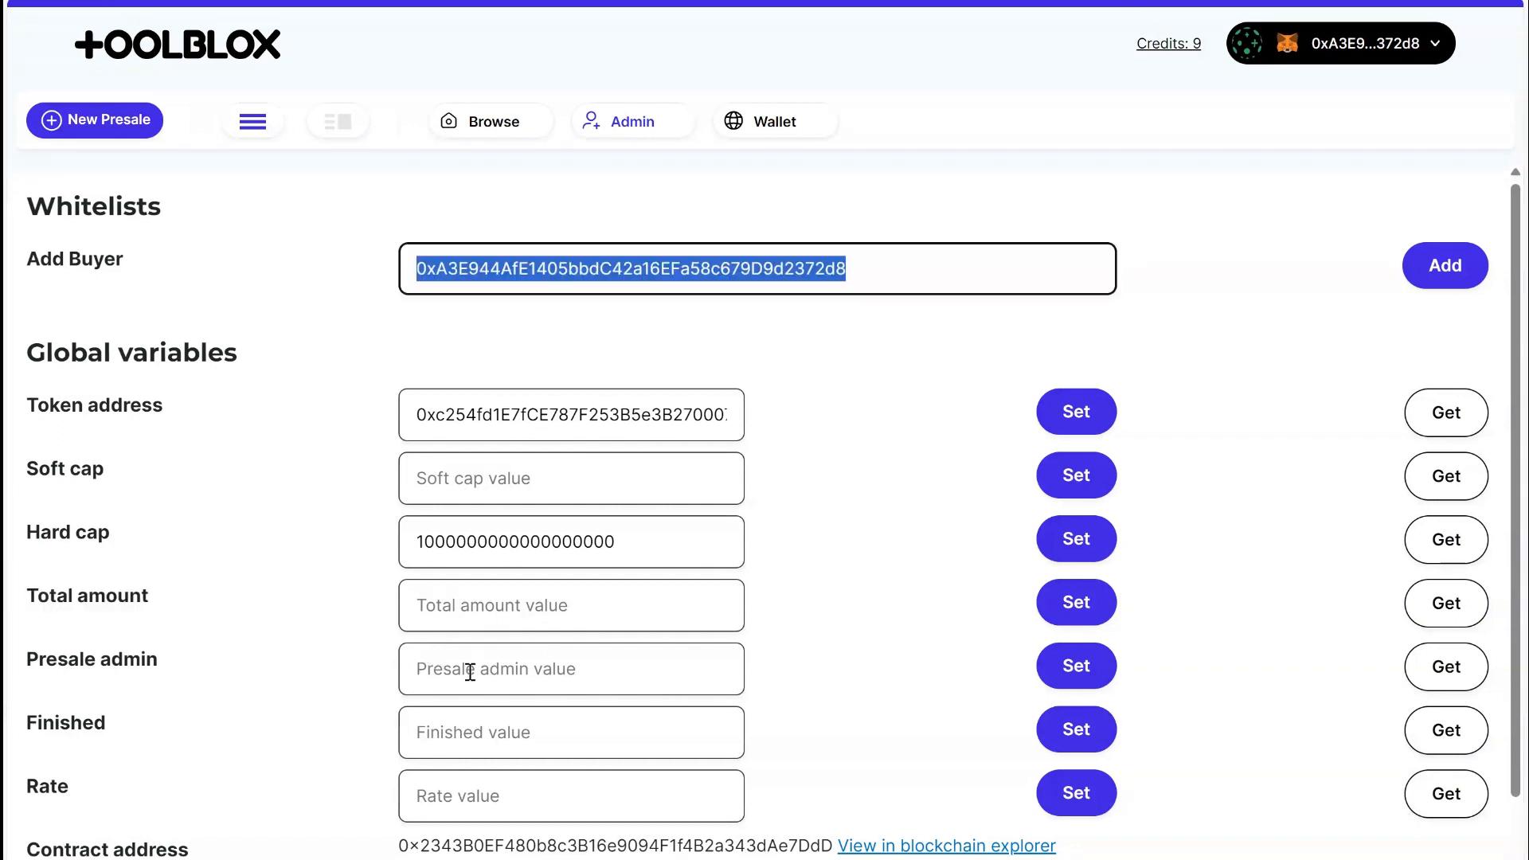
type("0xA3E944AfE1405bbdC42a16EFa58c679D9d2372d8")
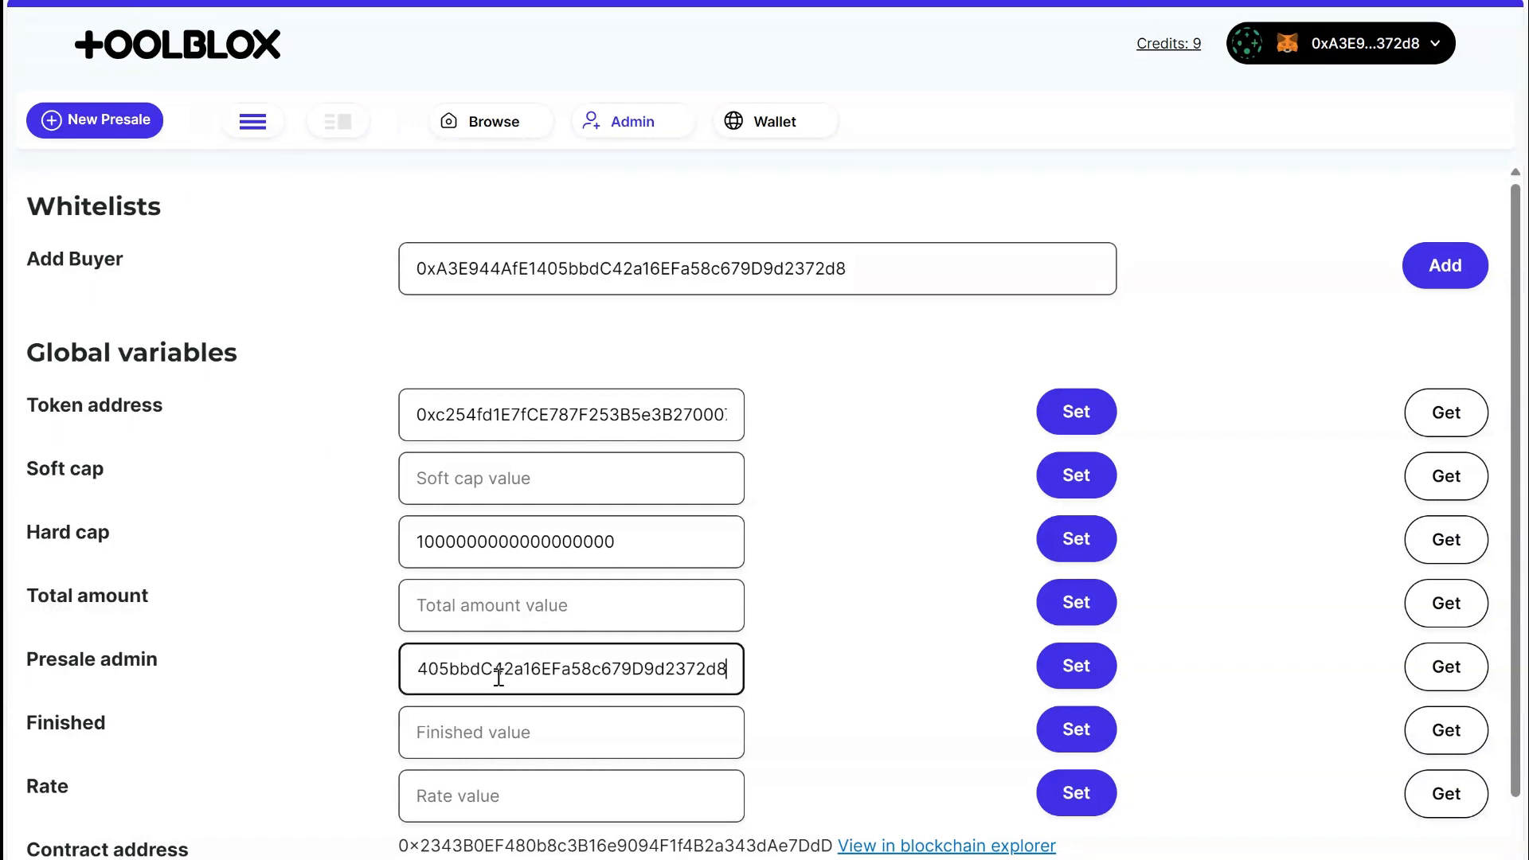
left_click(1082, 674)
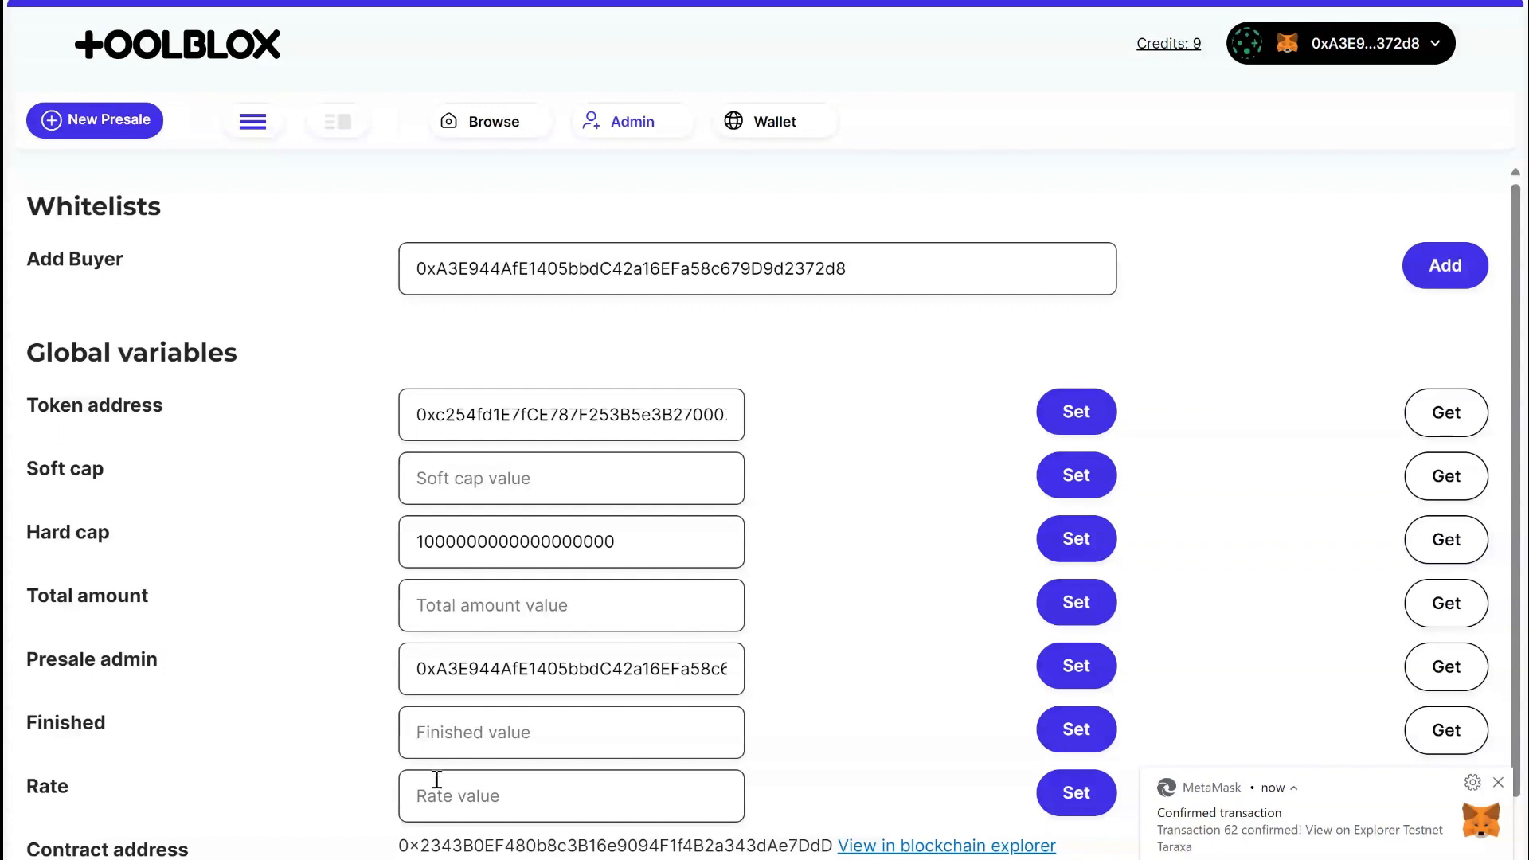
Set the presale's Rate to 1.
left_click(468, 811)
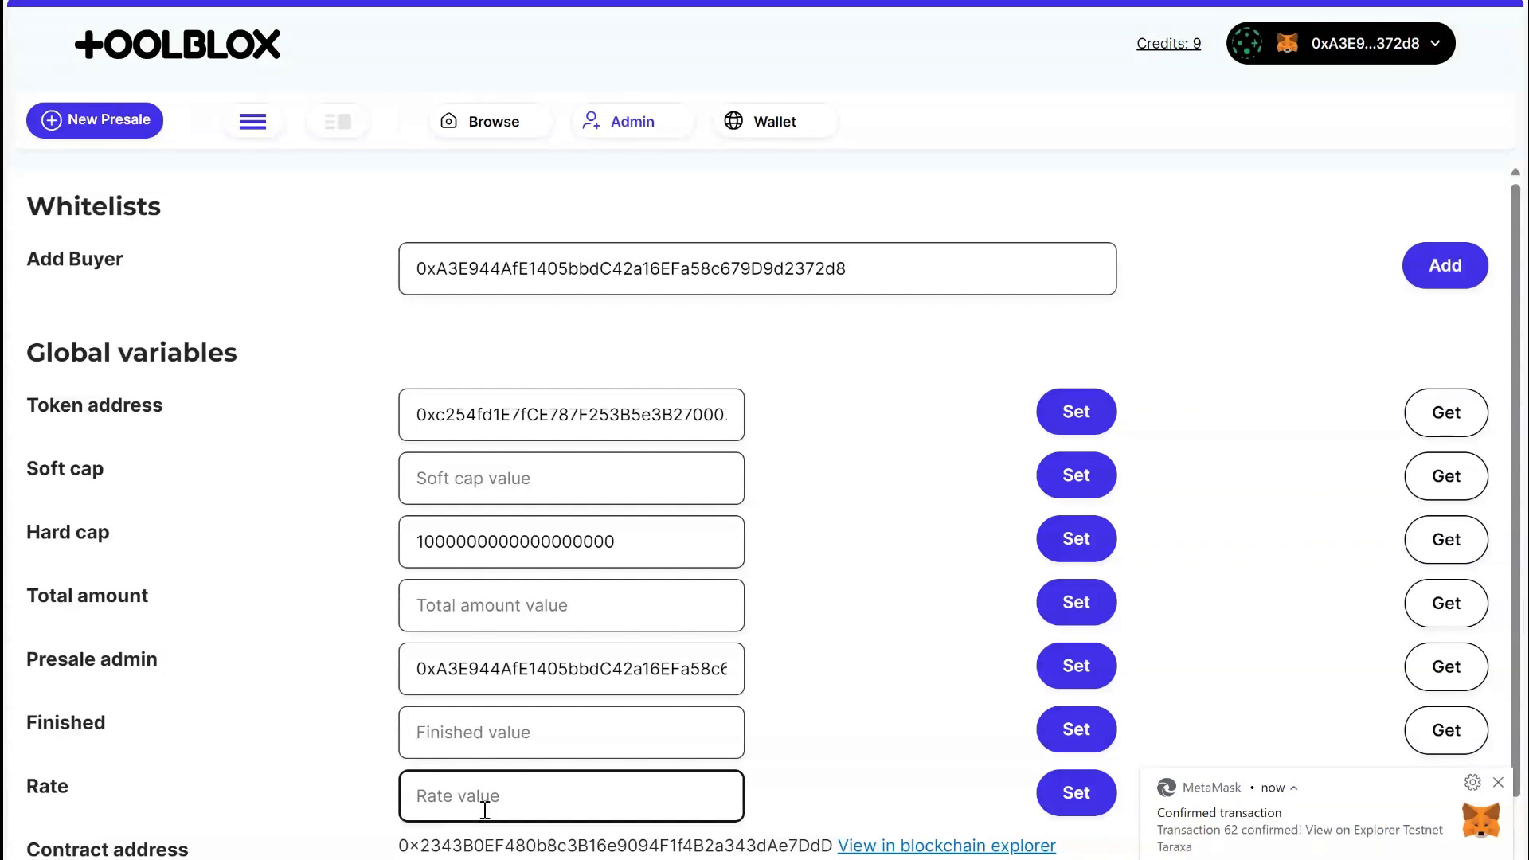
type("1")
left_click(1072, 795)
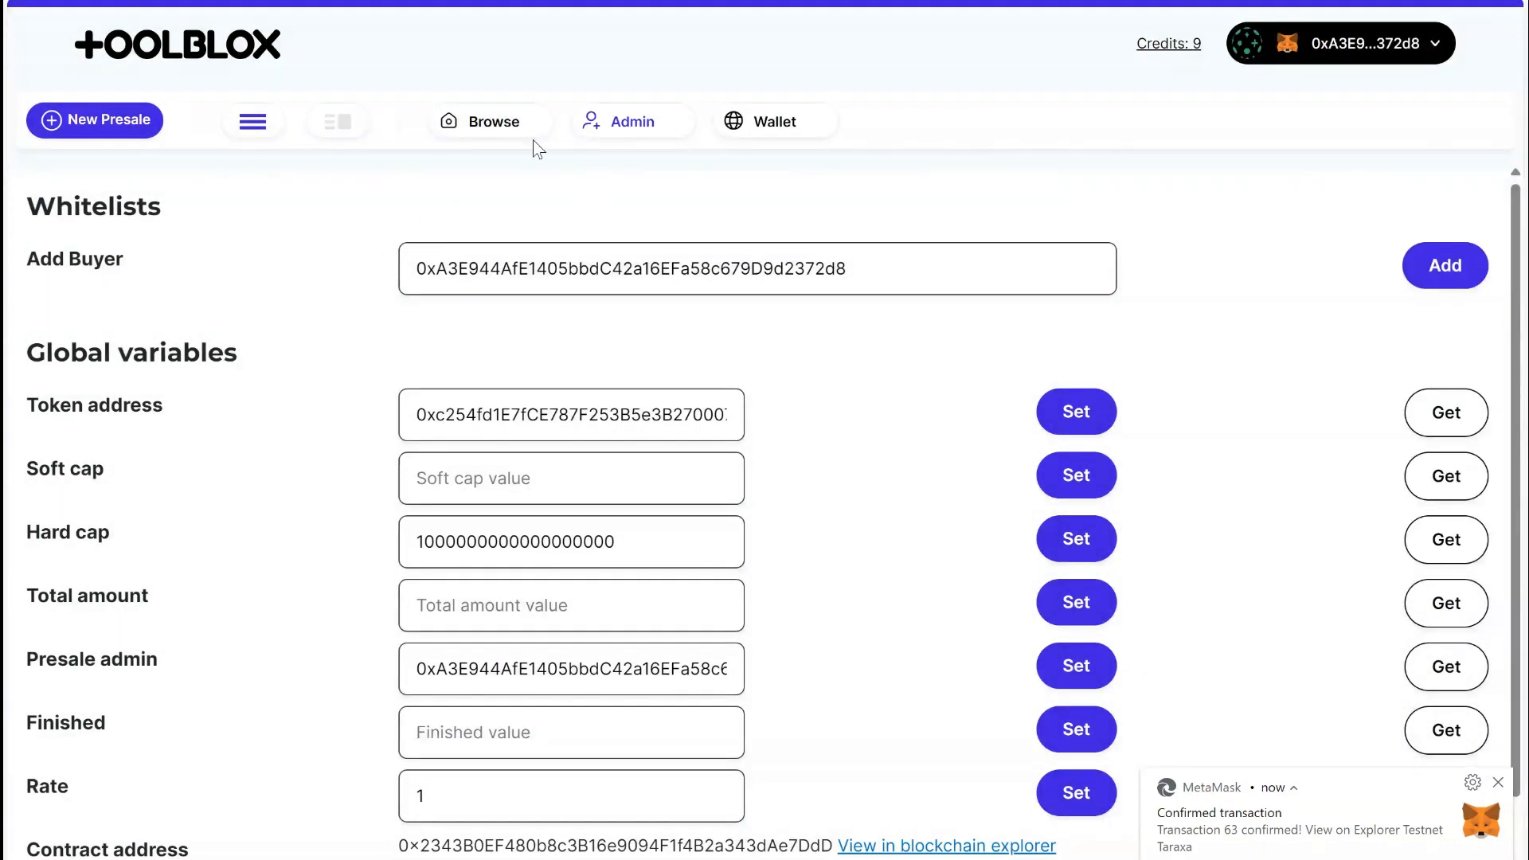
Create a presale purchase with a price of 0.001 TARA and check the price recorded in its history.
left_click(509, 124)
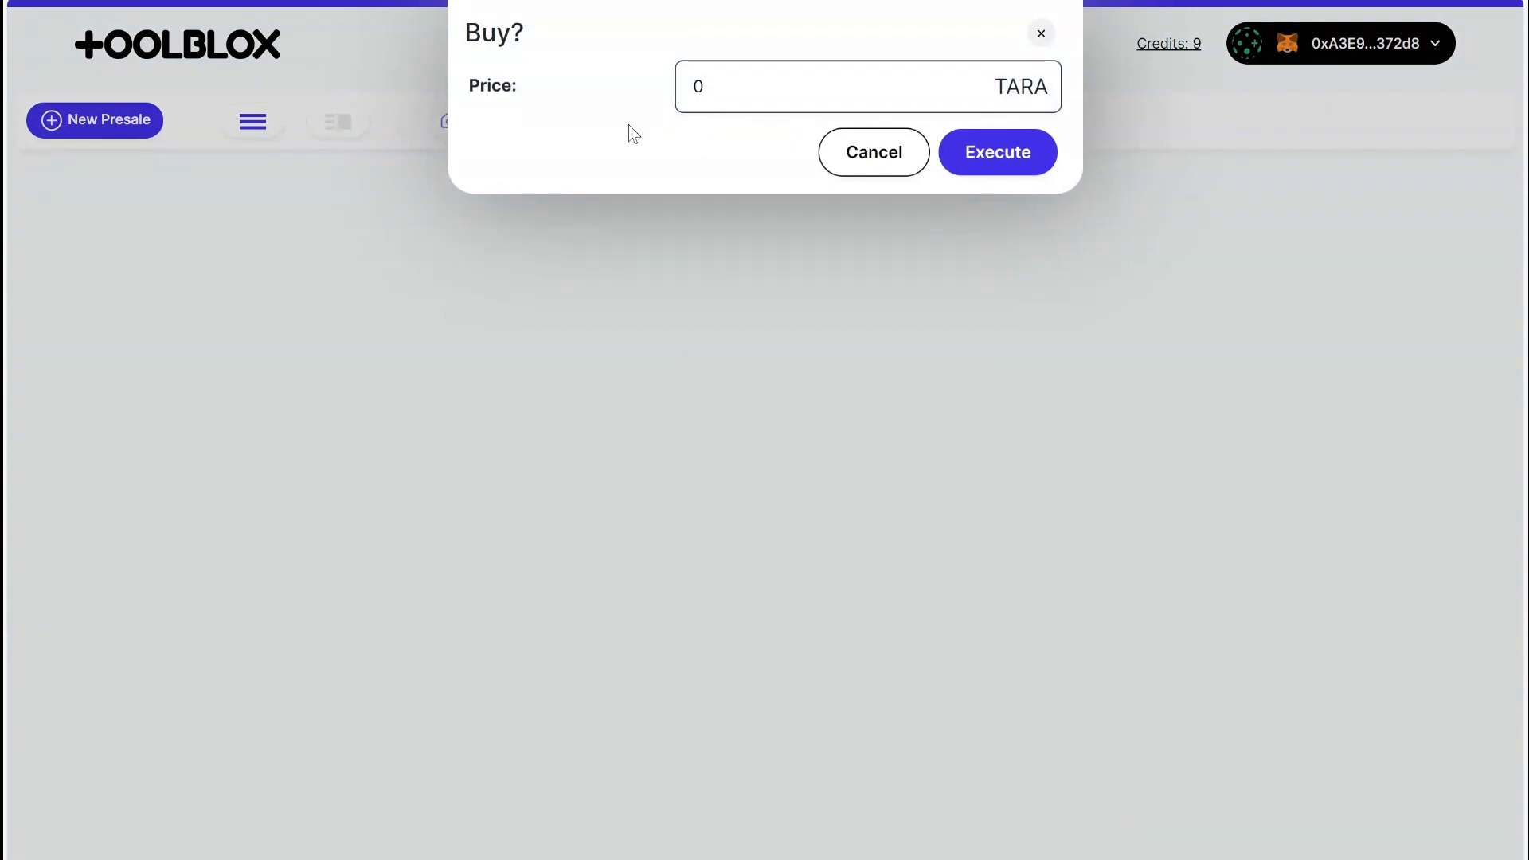
left_click(823, 77)
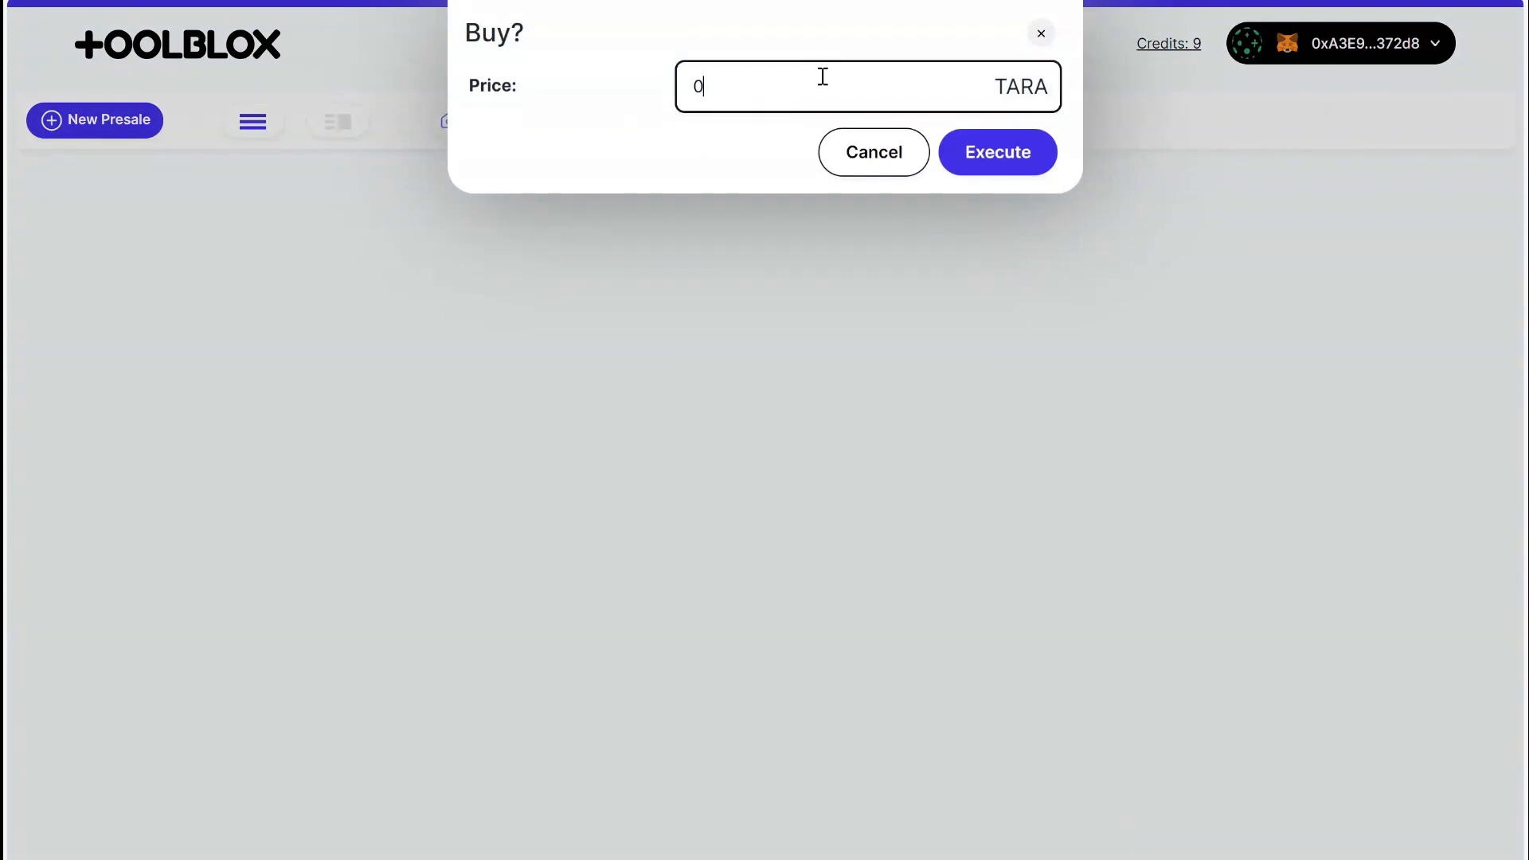
type(".001")
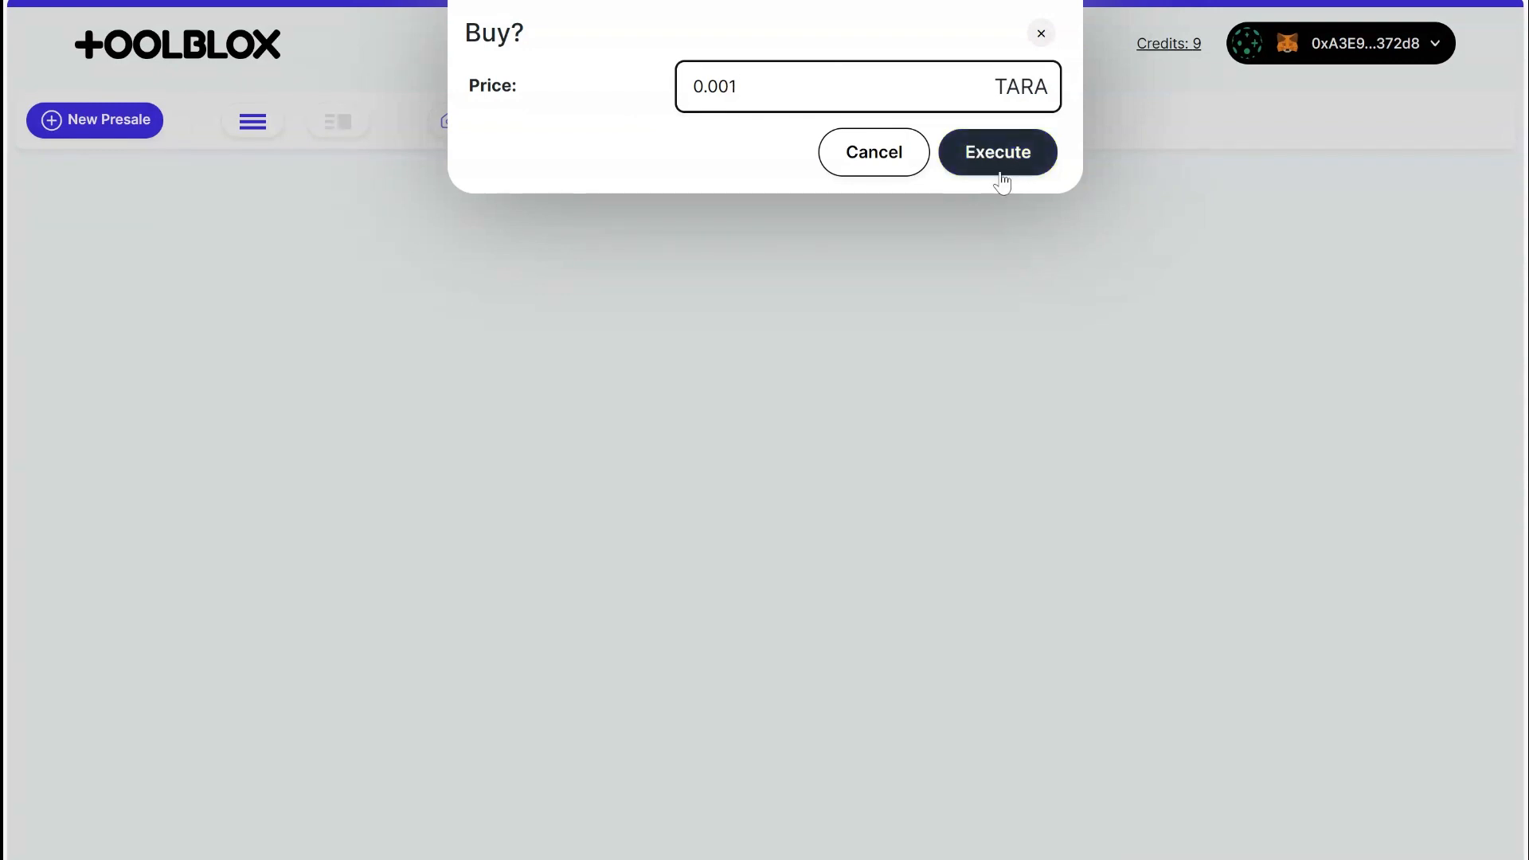
left_click(994, 160)
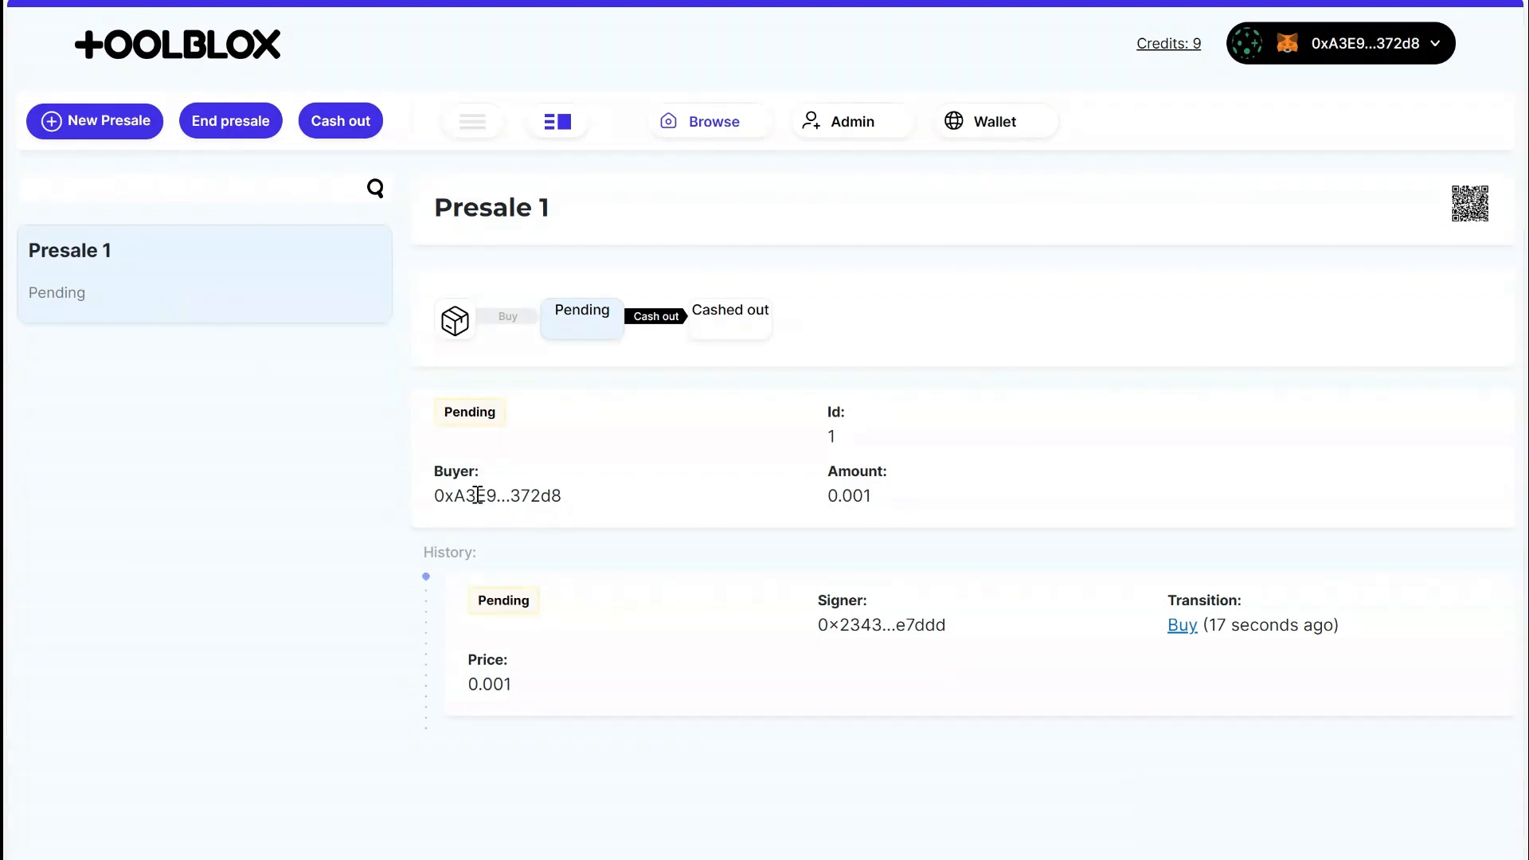
left_click_drag(469, 690, 580, 684)
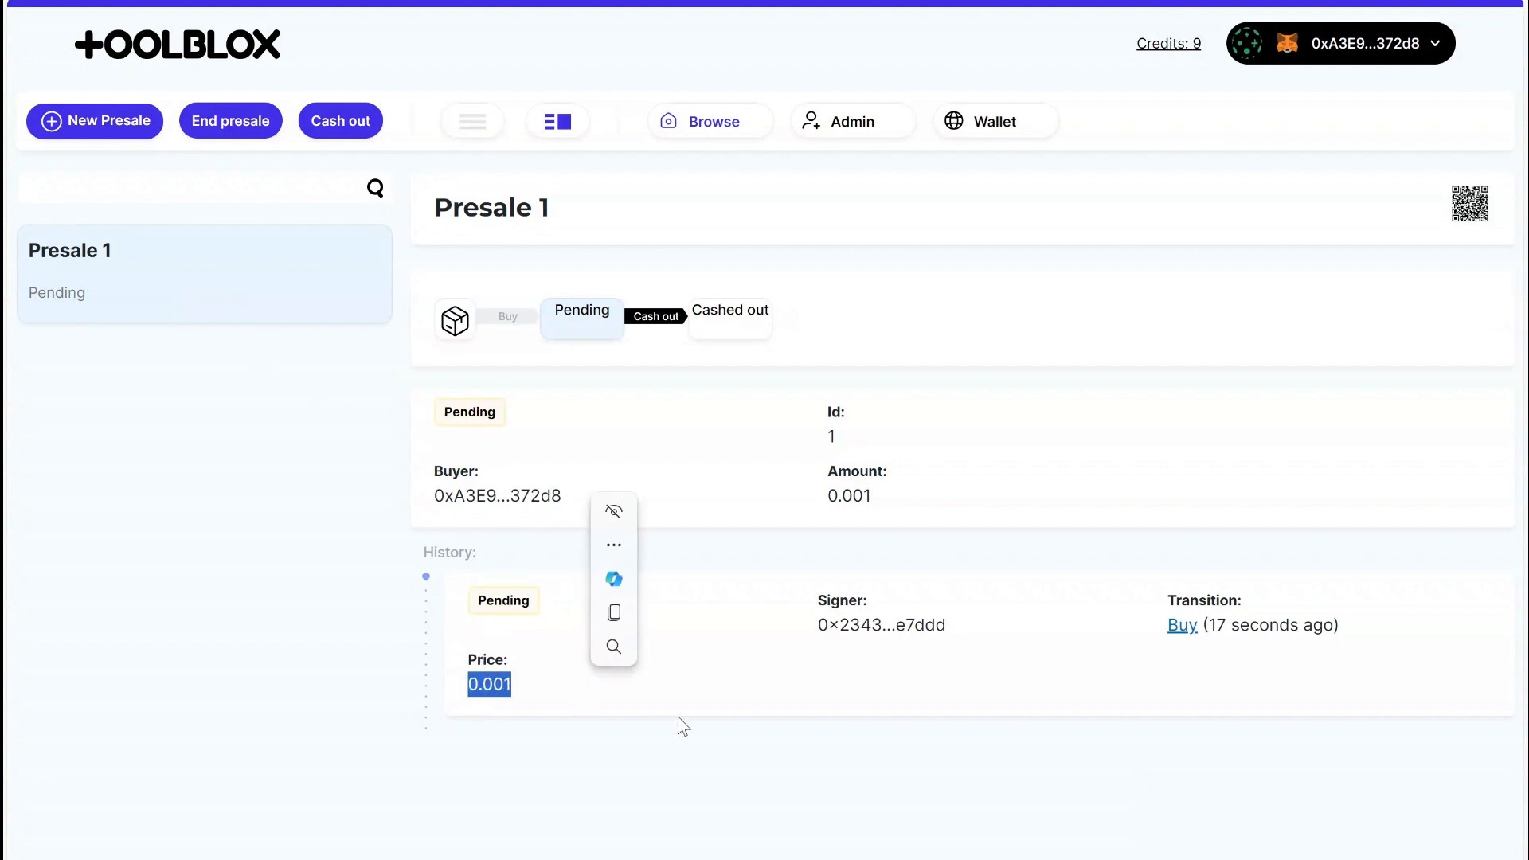
left_click(835, 670)
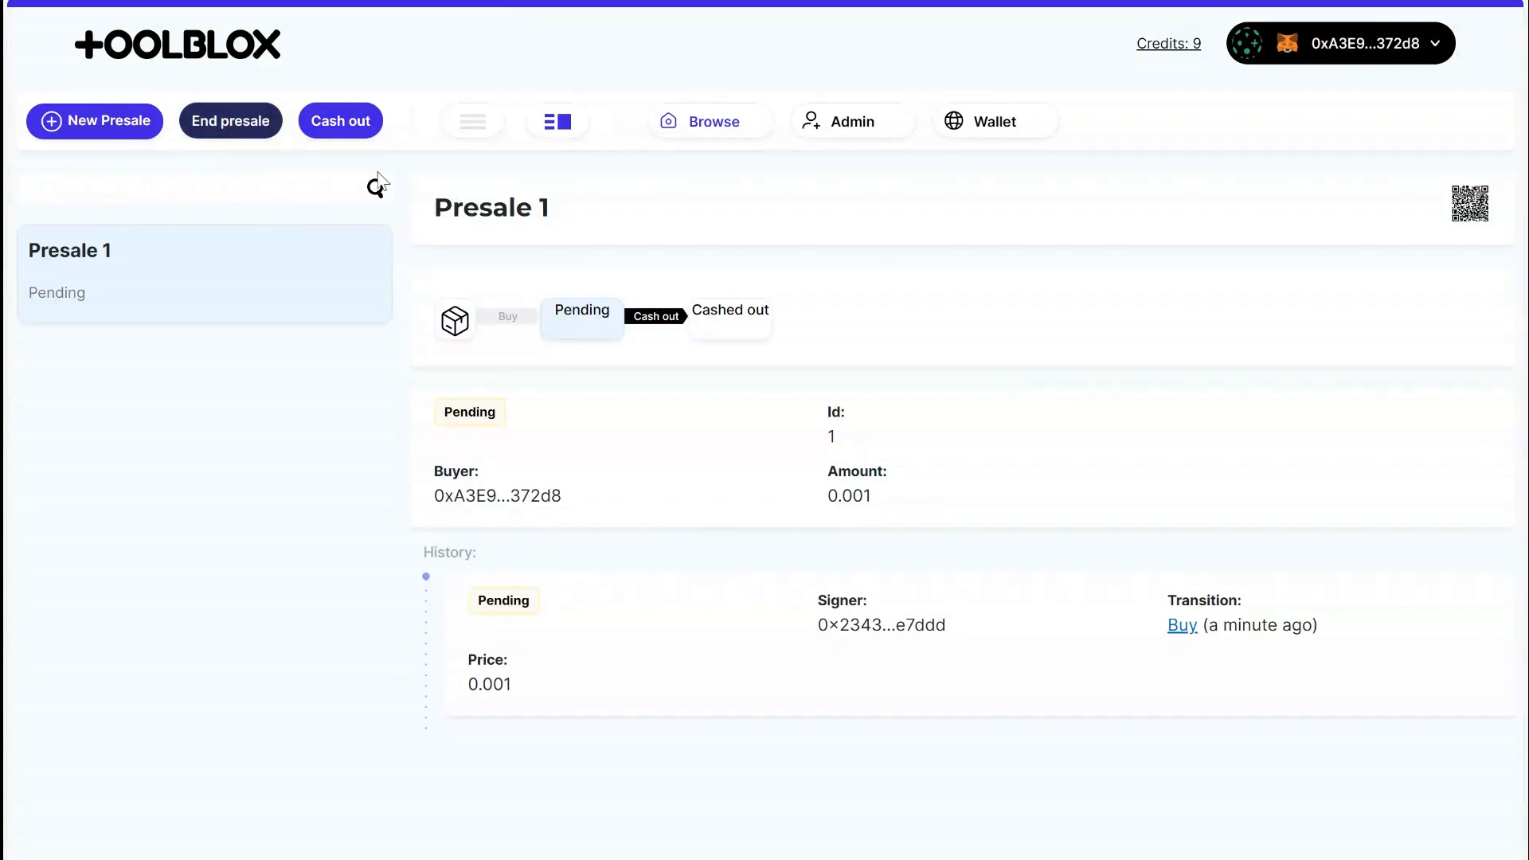
End the presale with a total amount of 0.001 tokens, approving the MYTKN spending cap and the transaction in the wallet.
left_click(219, 135)
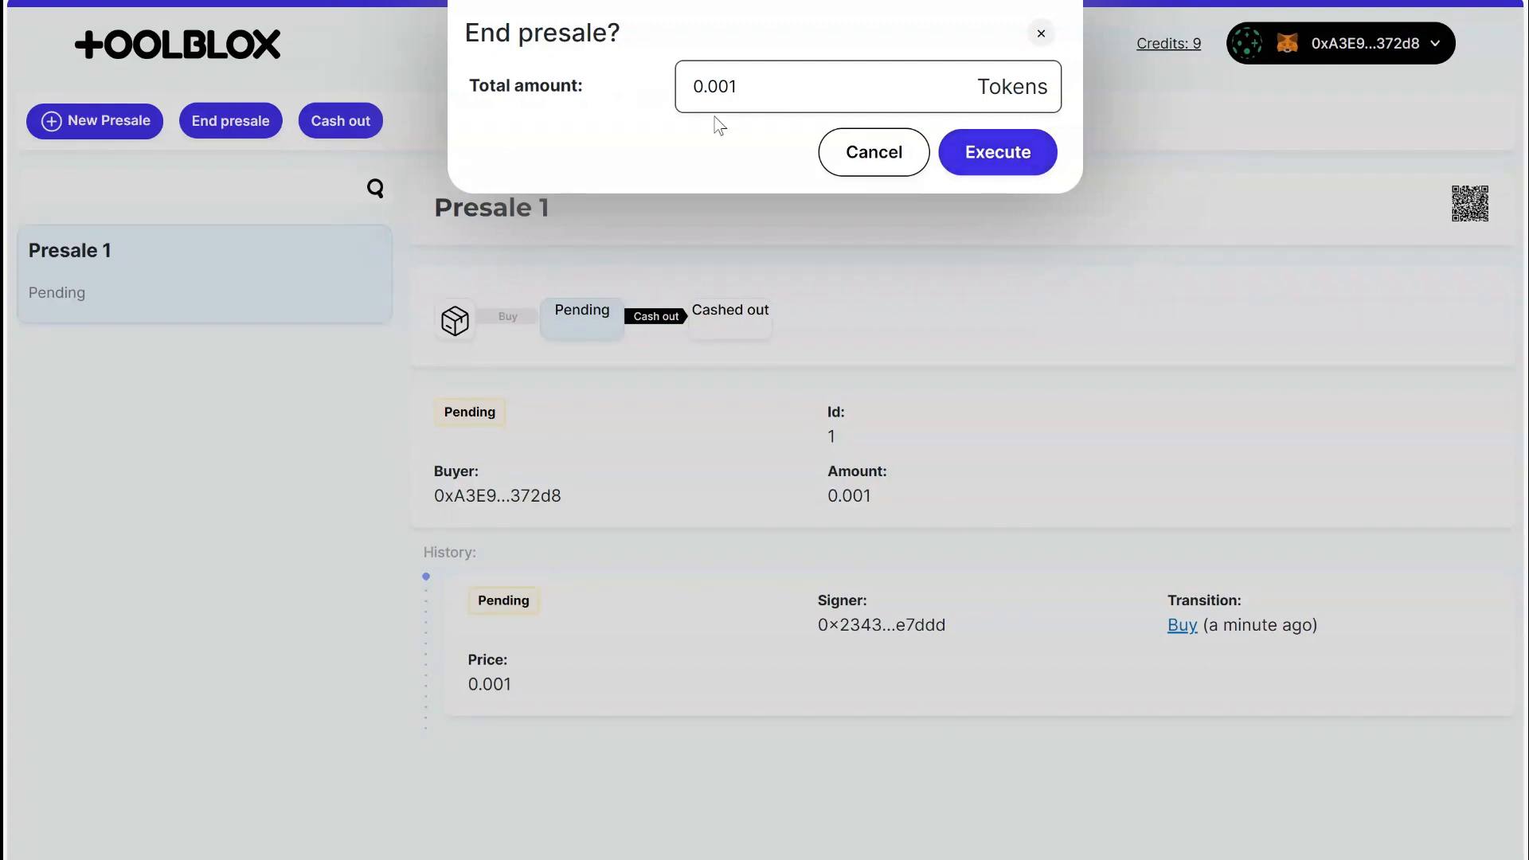
left_click_drag(764, 86, 522, 103)
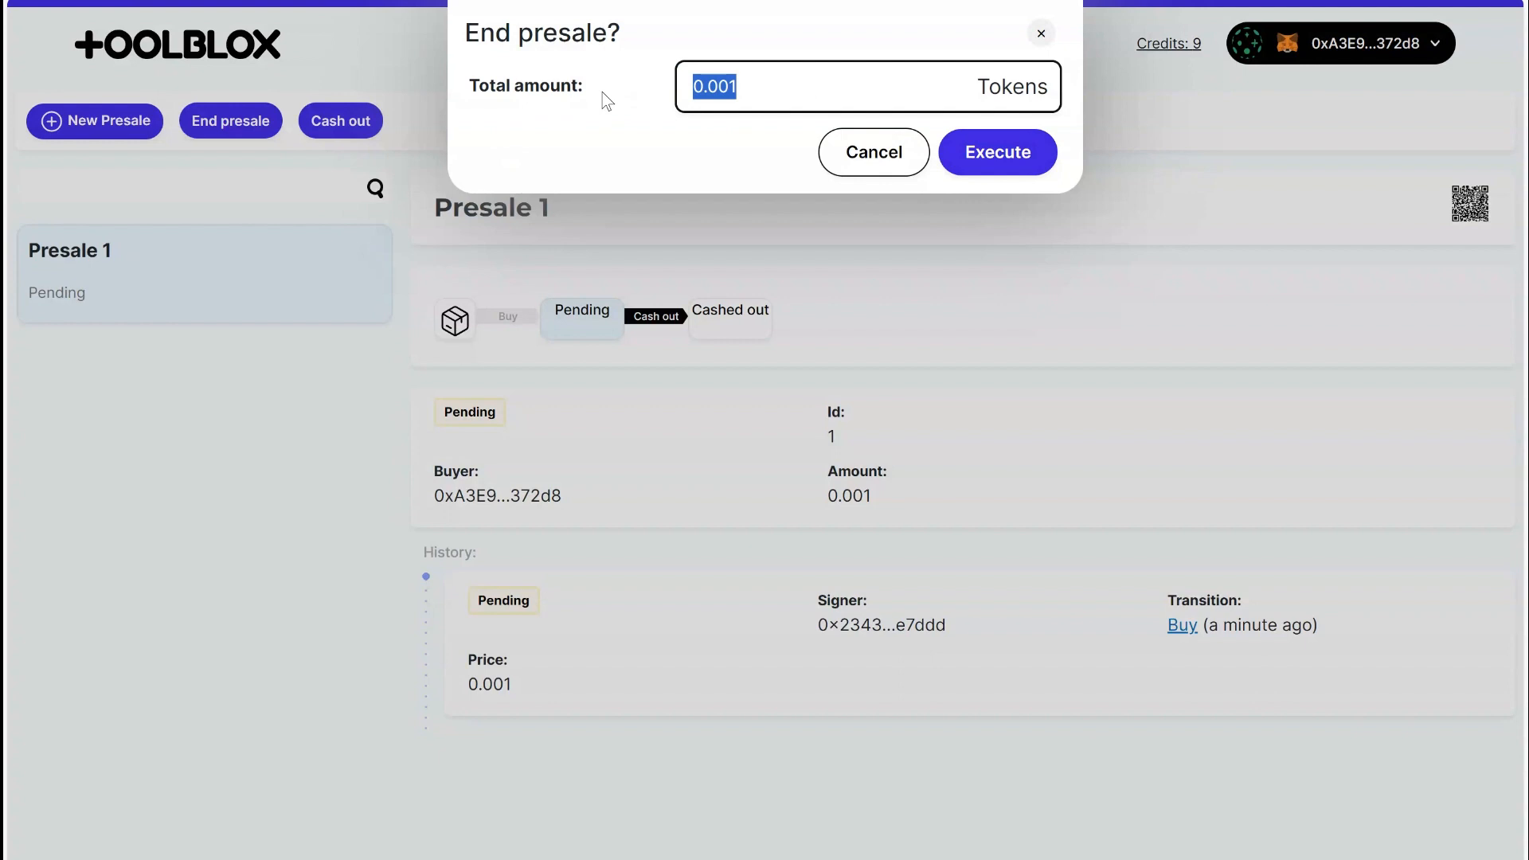
left_click(1018, 159)
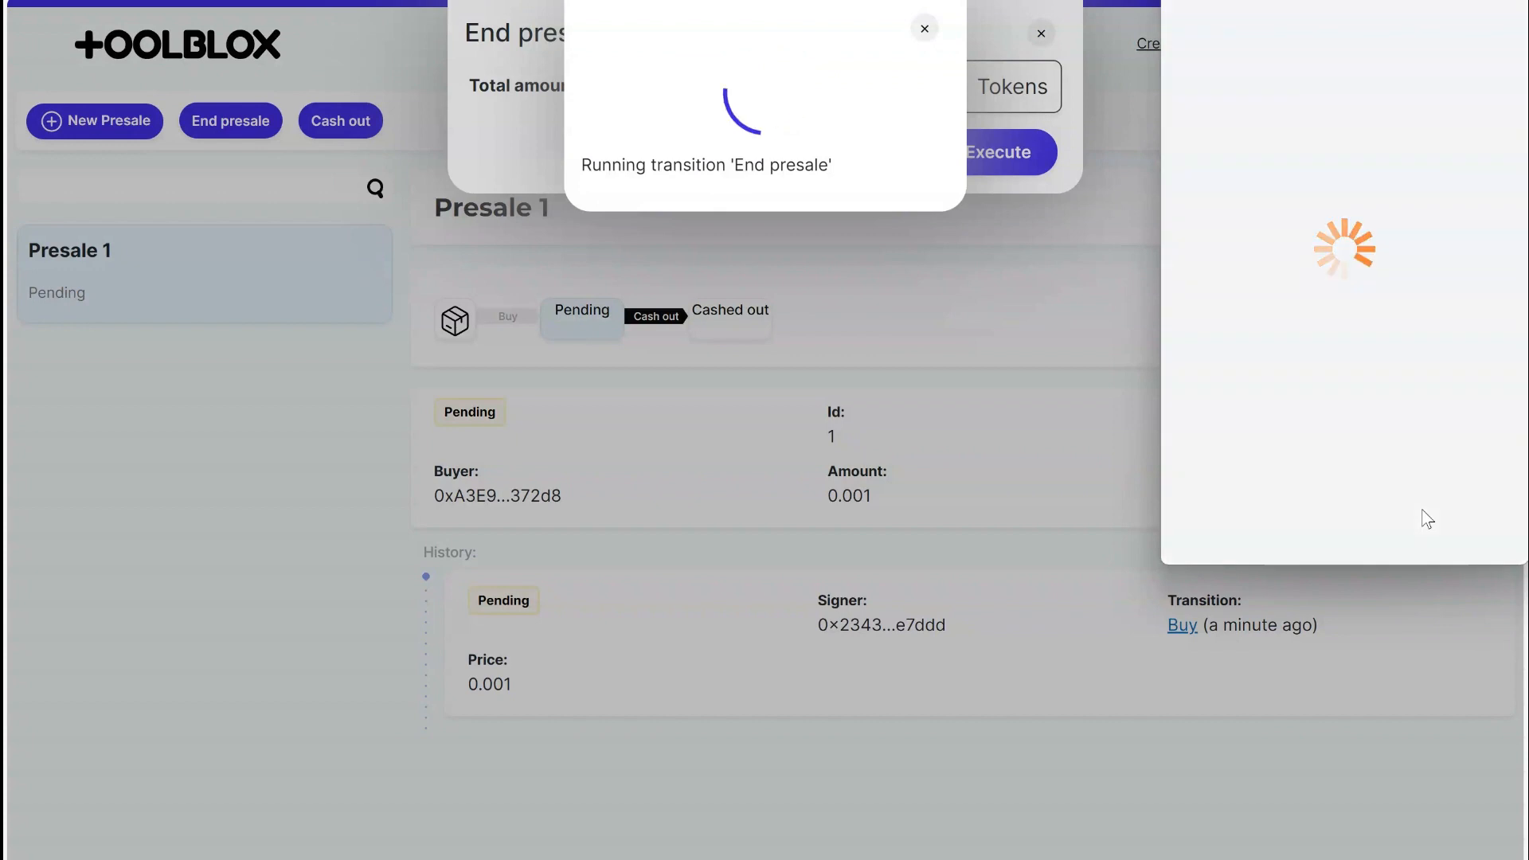
scroll(1426, 518, "down", 2)
left_click(1432, 521)
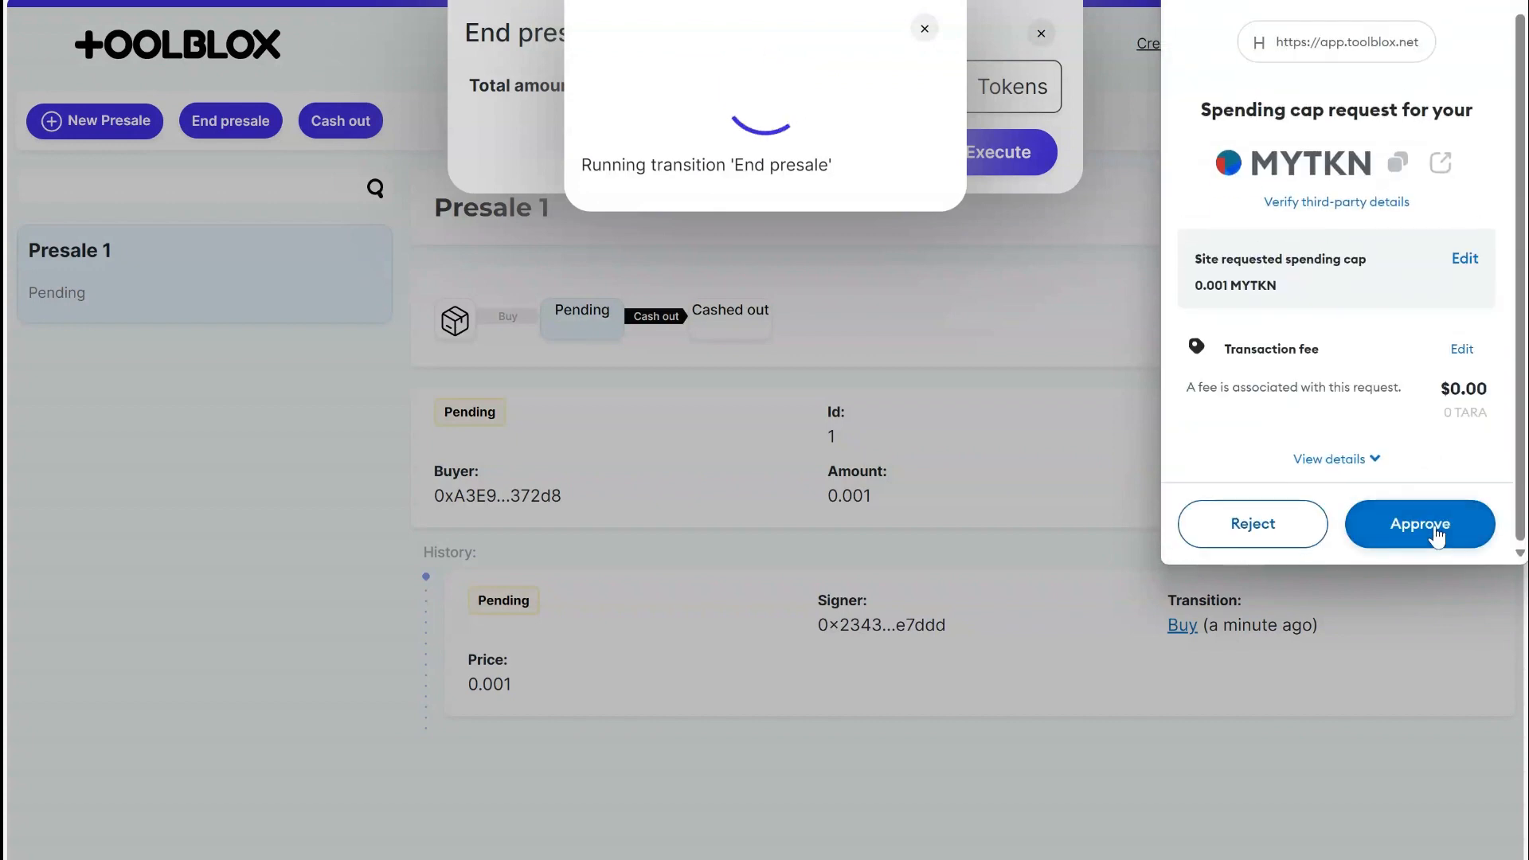
left_click(1434, 532)
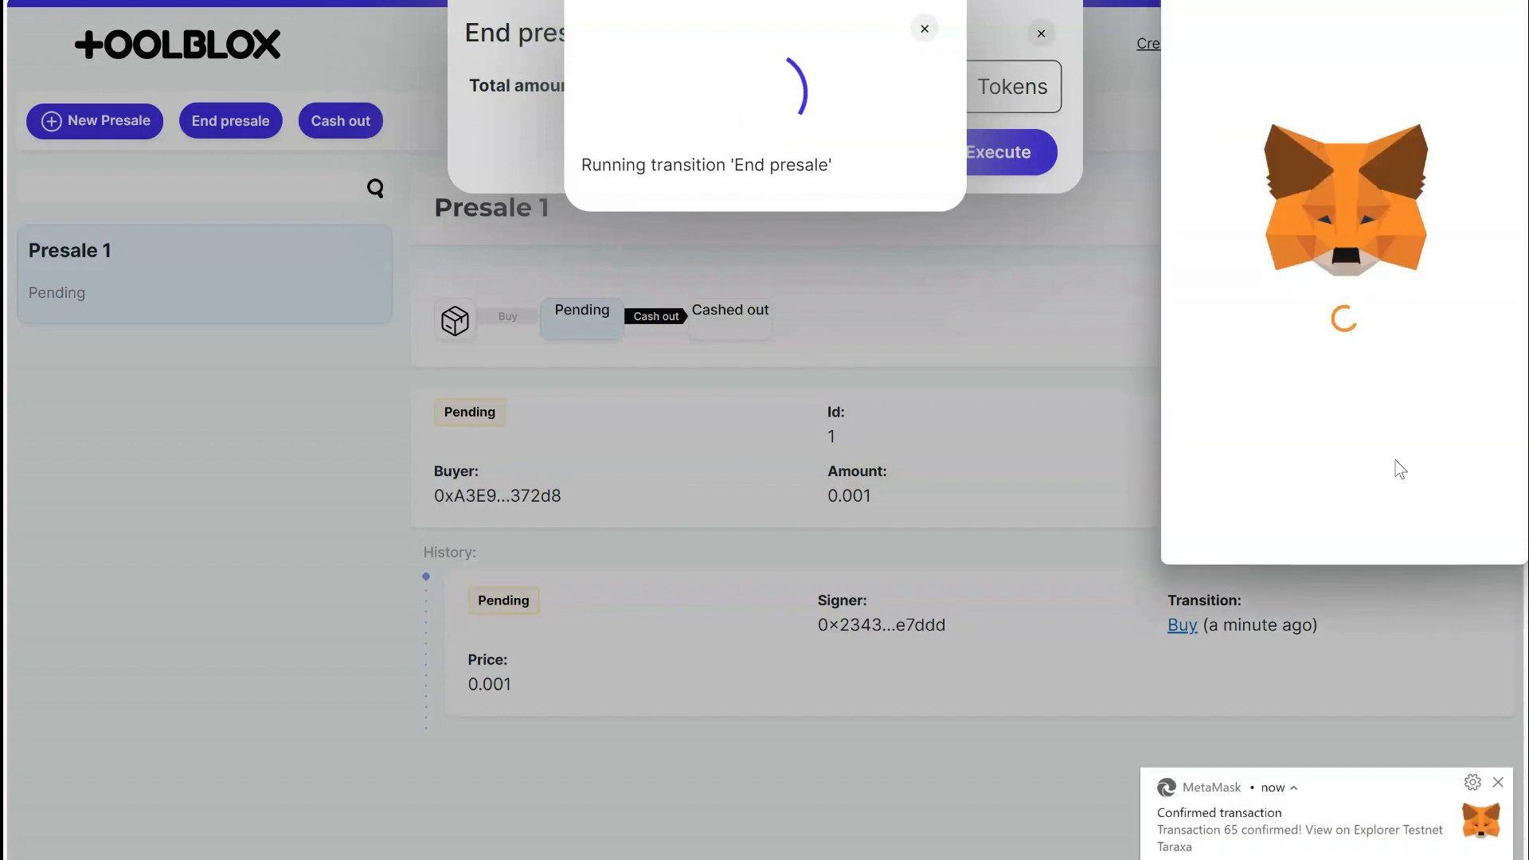
left_click(1429, 526)
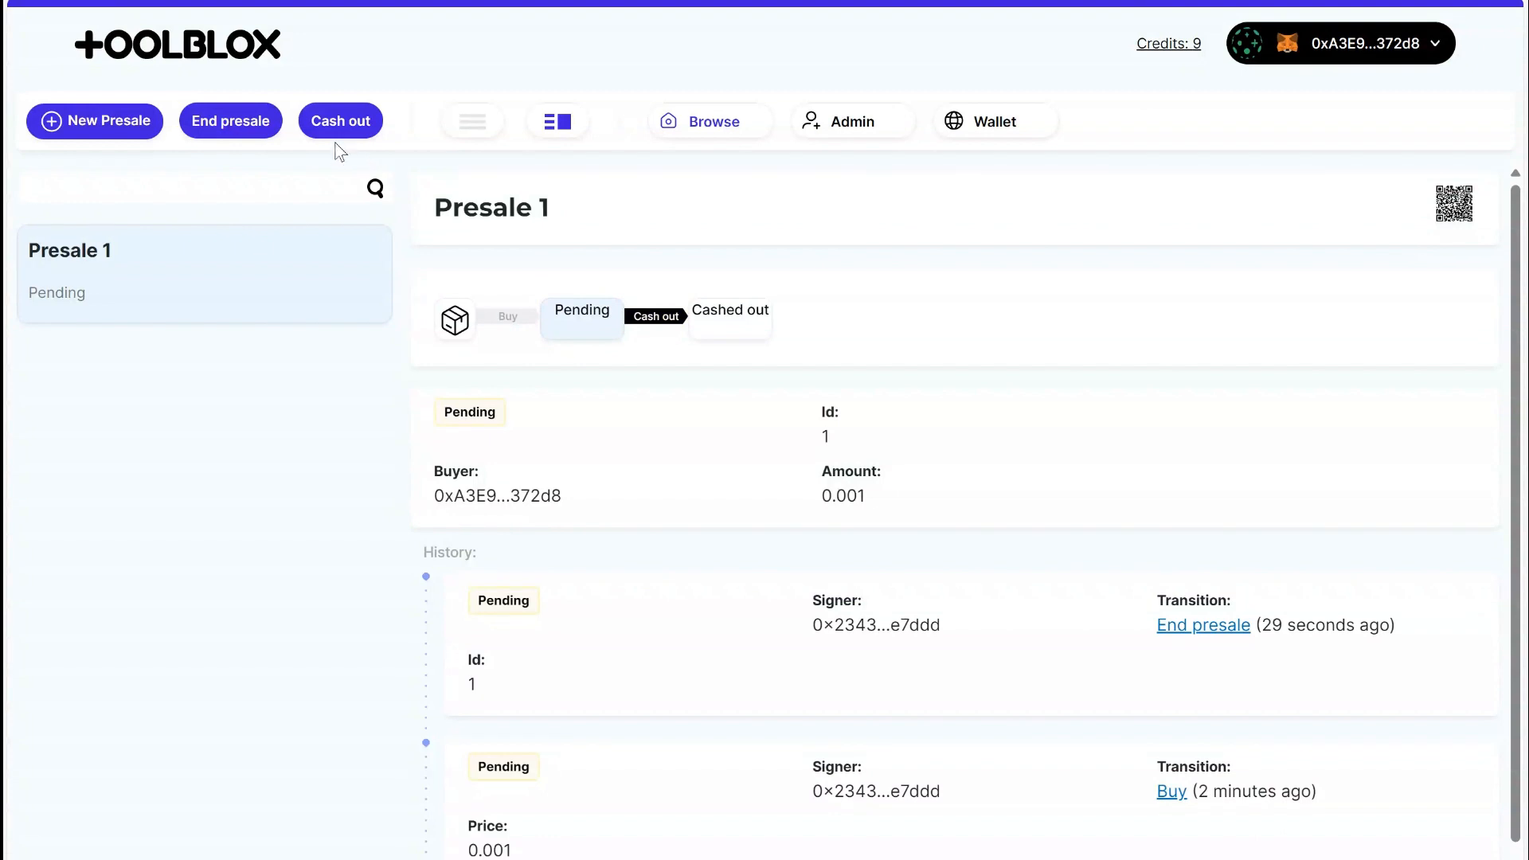
Cash out Presale 1 with confirmation in the wallet, and review its transition history.
left_click(658, 318)
left_click(876, 94)
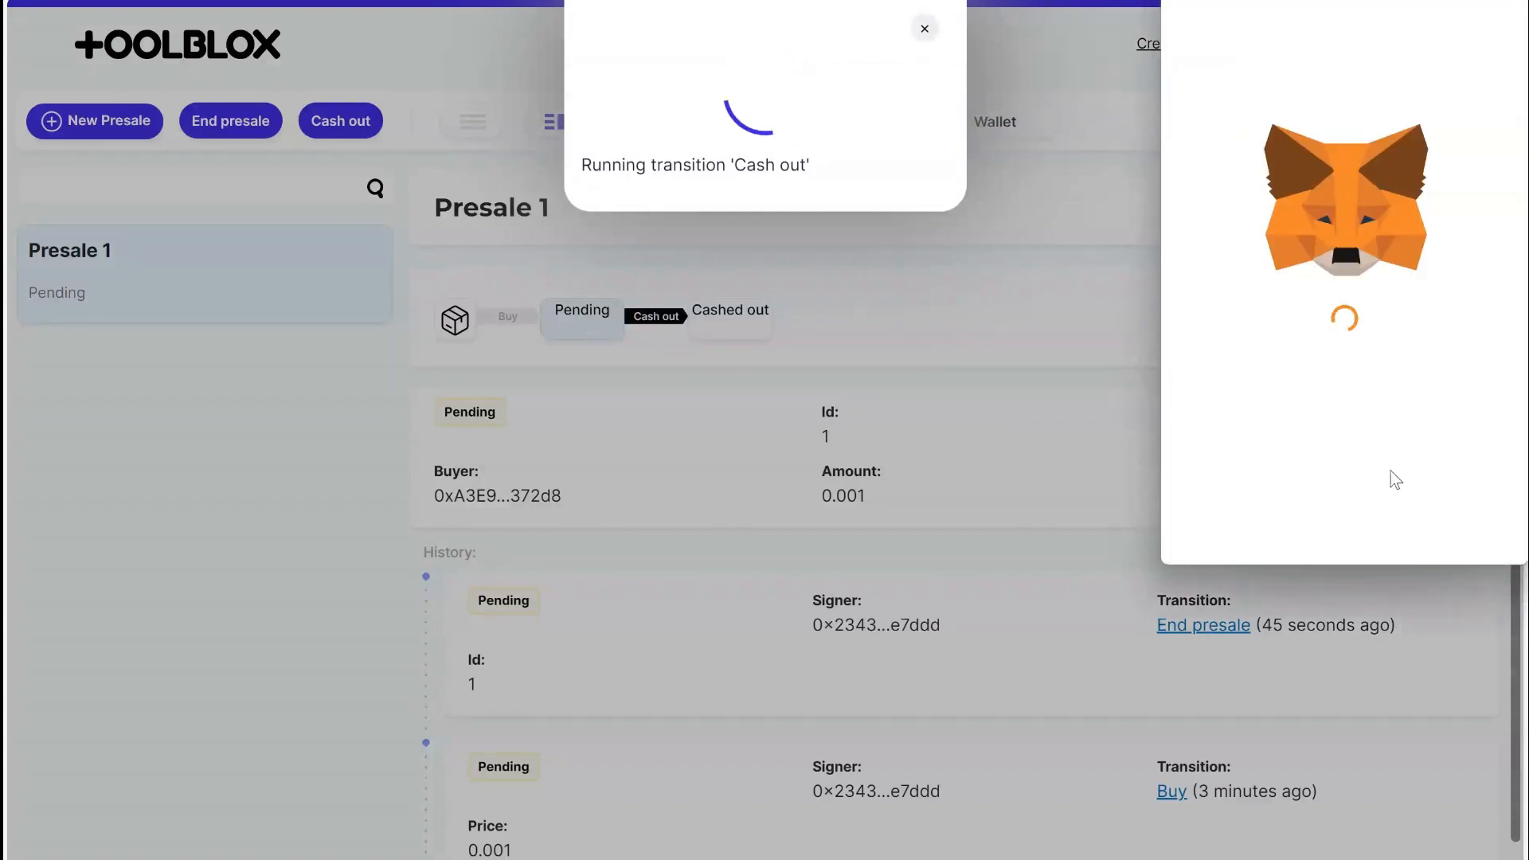
left_click(1420, 521)
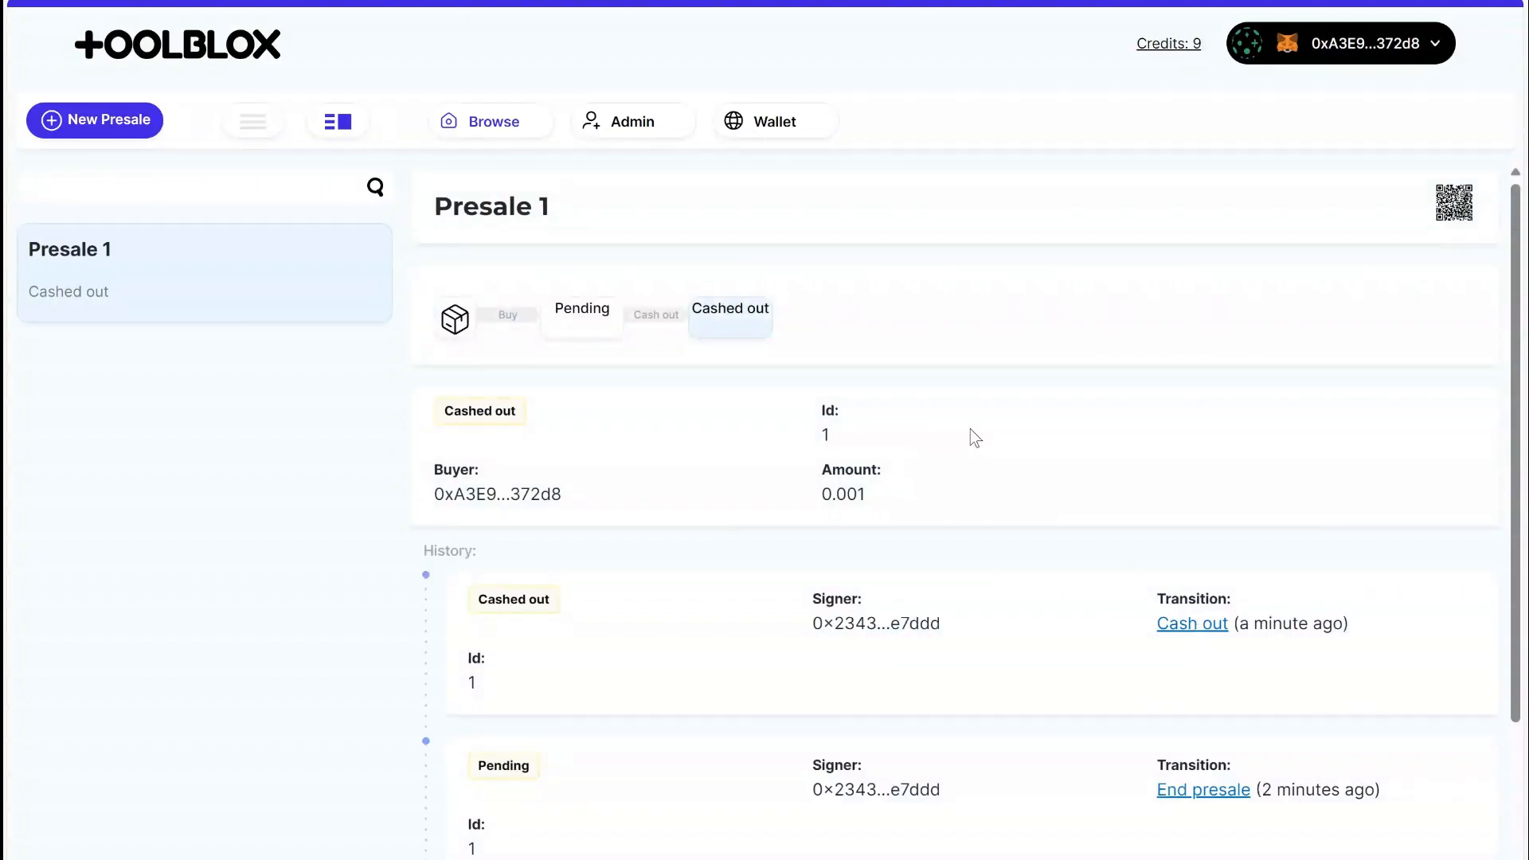
scroll(970, 434, "down", 2)
scroll(893, 521, "up", 2)
scroll(763, 274, "down", 2)
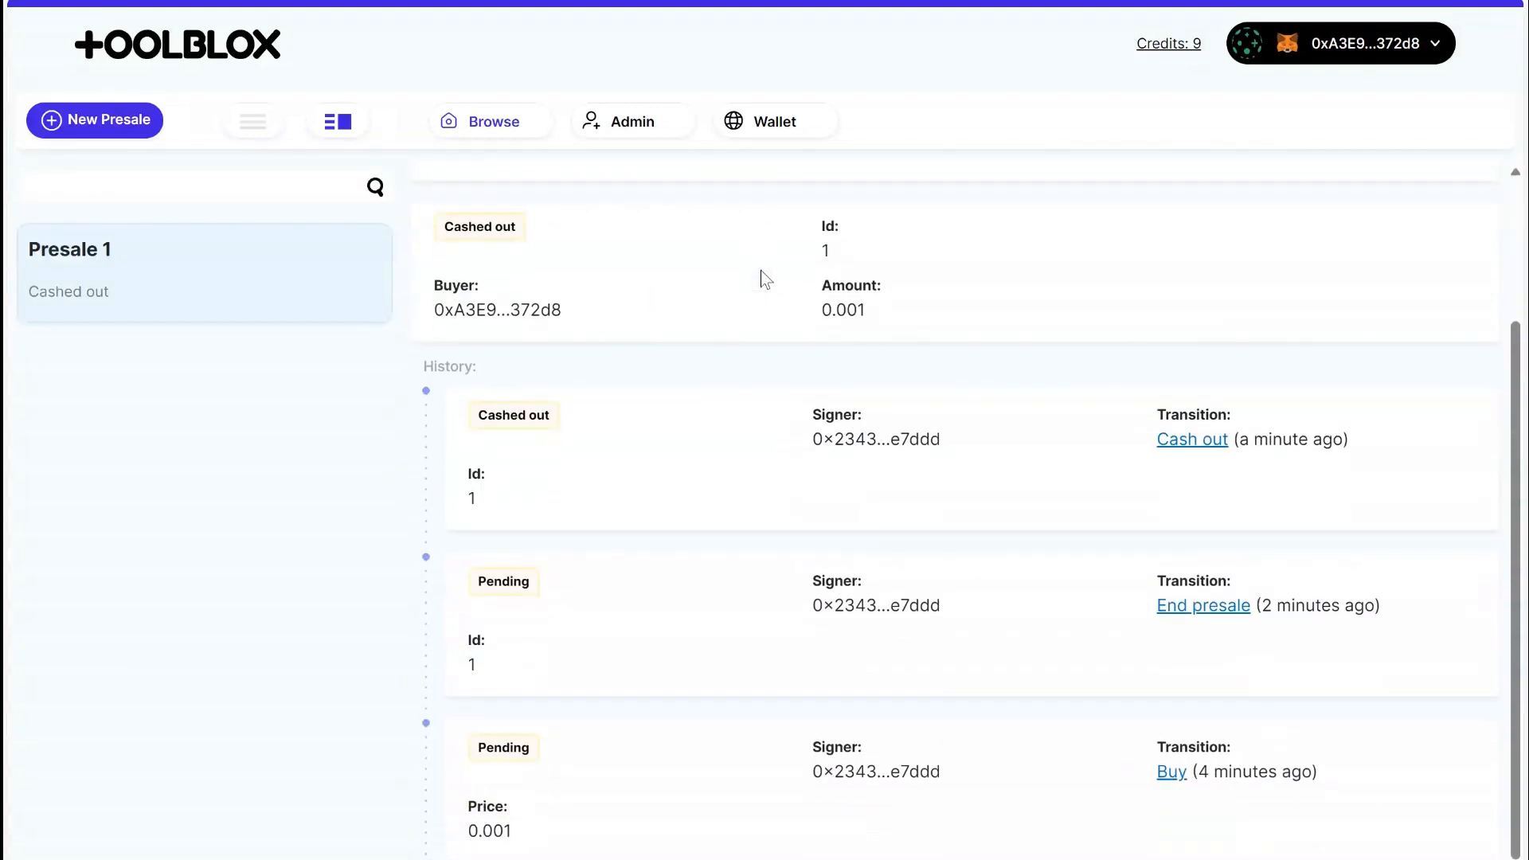
scroll(761, 309, "up", 2)
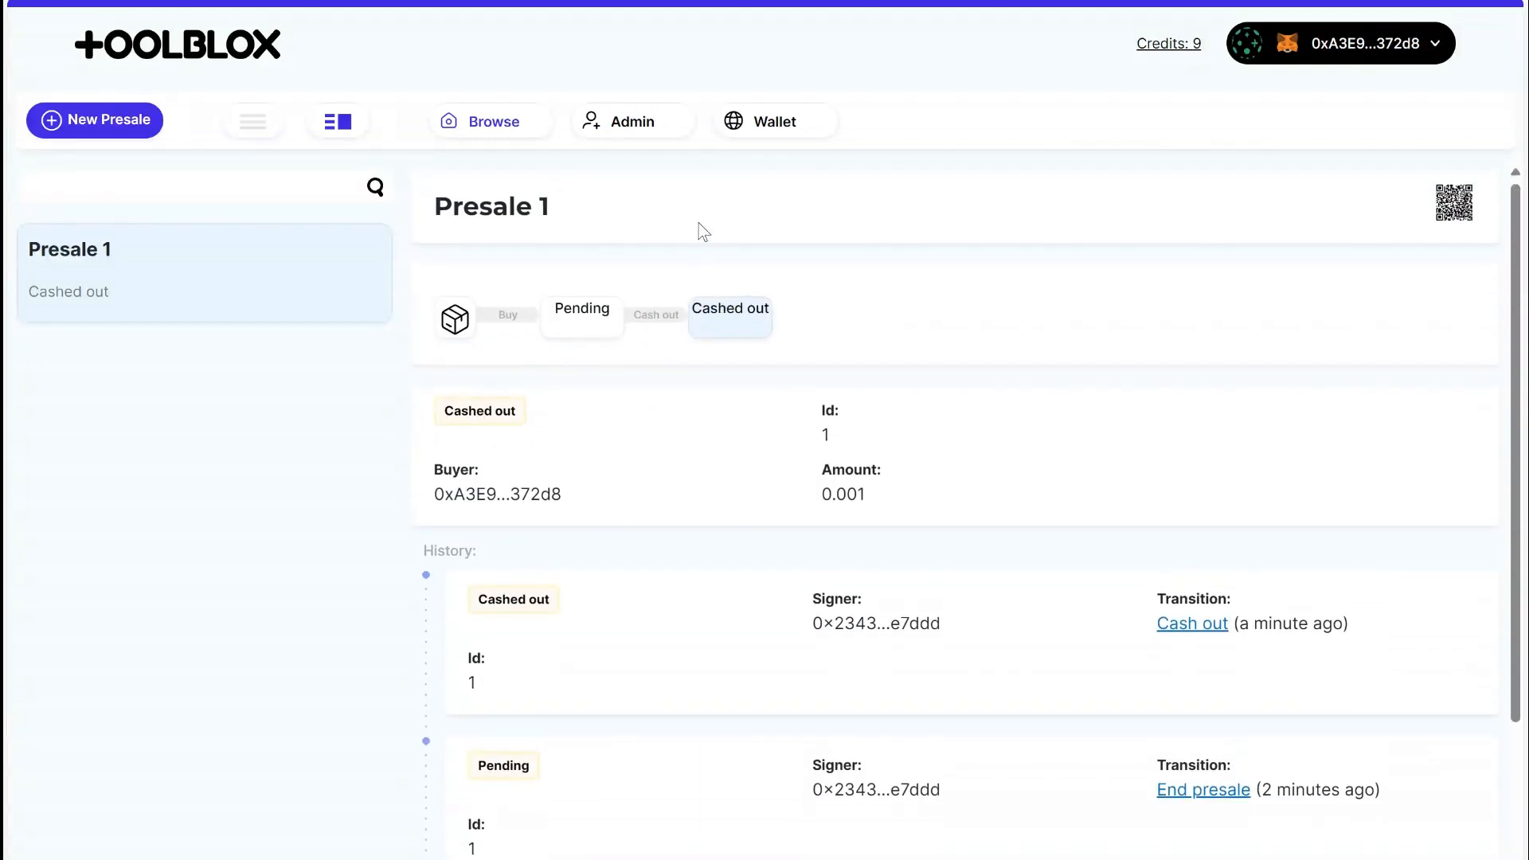